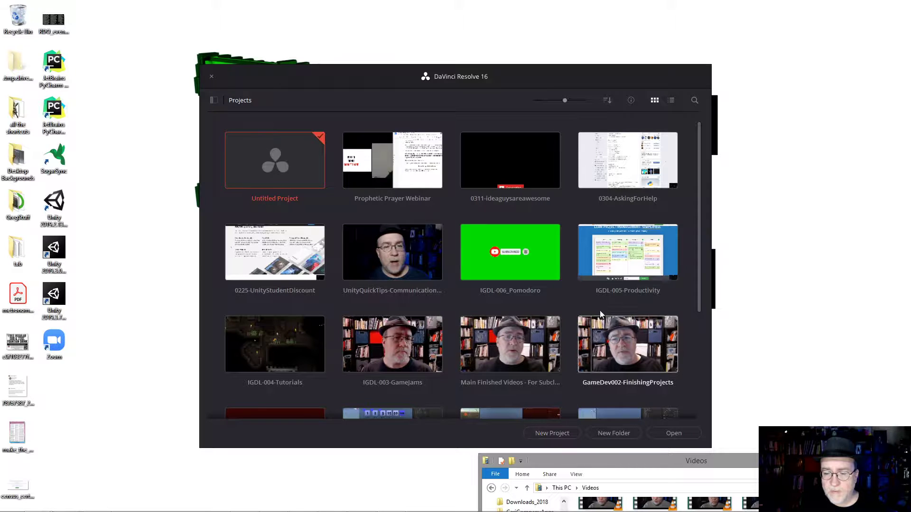
- Create a new project named "Davinci Example"
{"action": "left_click_drag", "start_coordinate": [695, 186], "coordinate": [703, 234]}
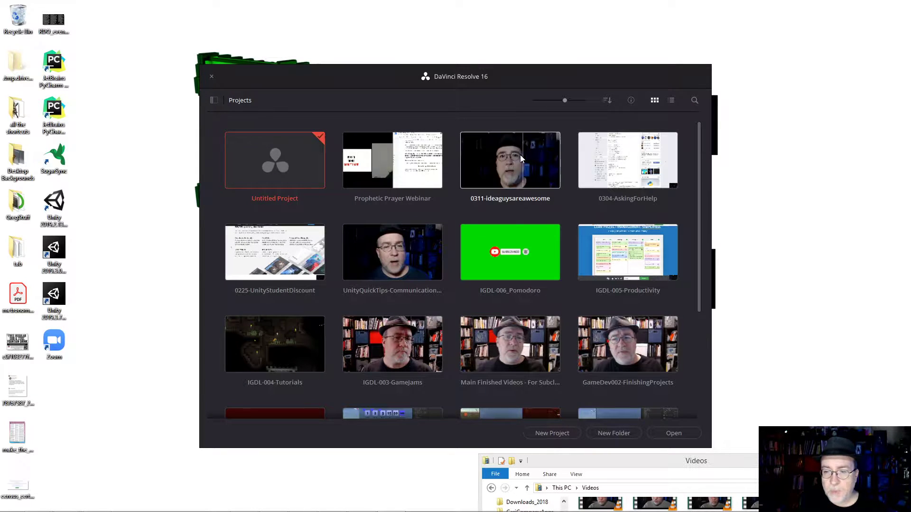
{"action": "left_click", "coordinate": [541, 432]}
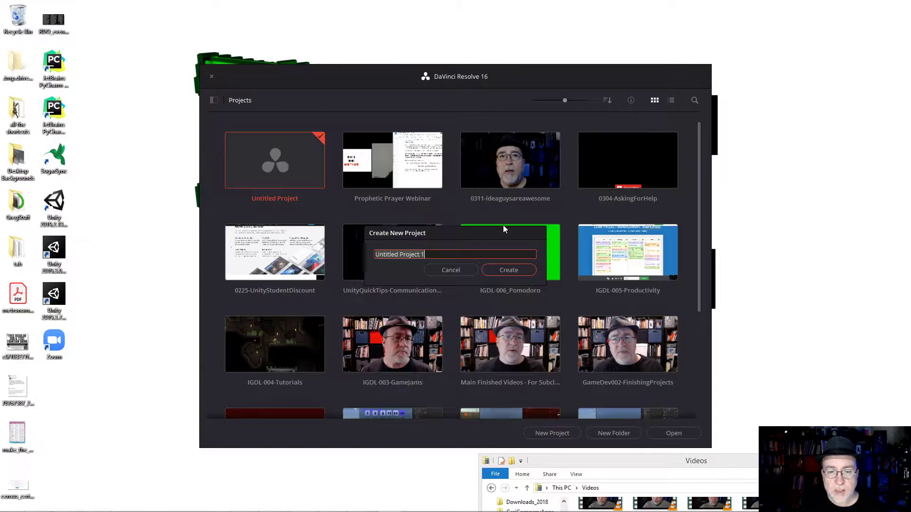
{"action": "type", "text": "Davi"}
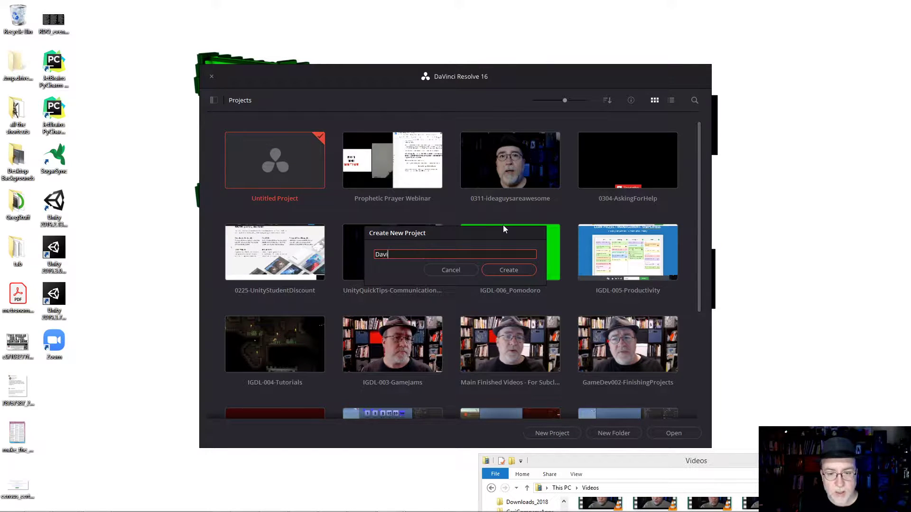
{"action": "type", "text": "nci Example"}
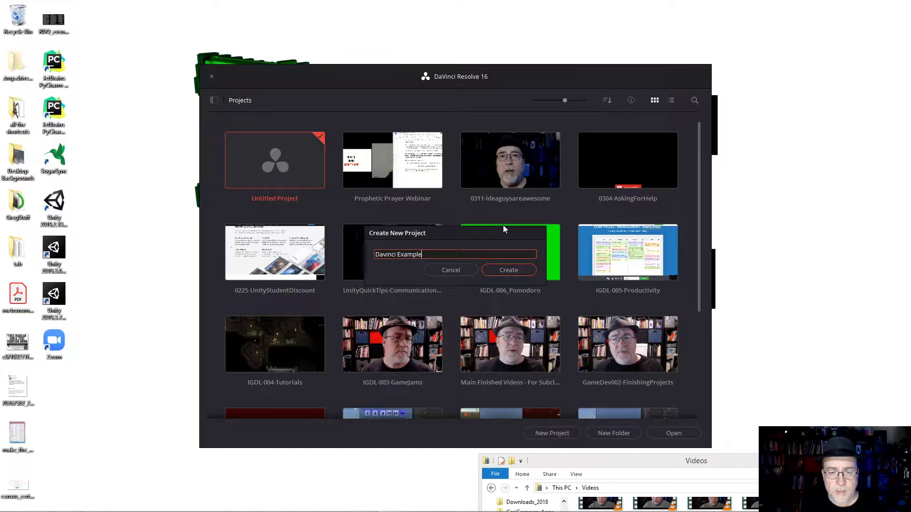
{"action": "key", "text": "Return"}
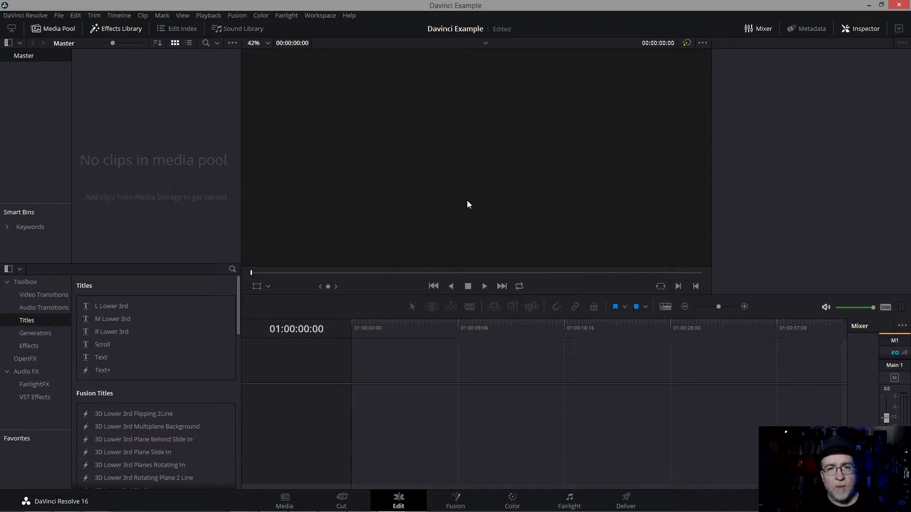
{"action": "key", "text": "alt+Tab"}
{"action": "key", "text": "alt+Tab"}
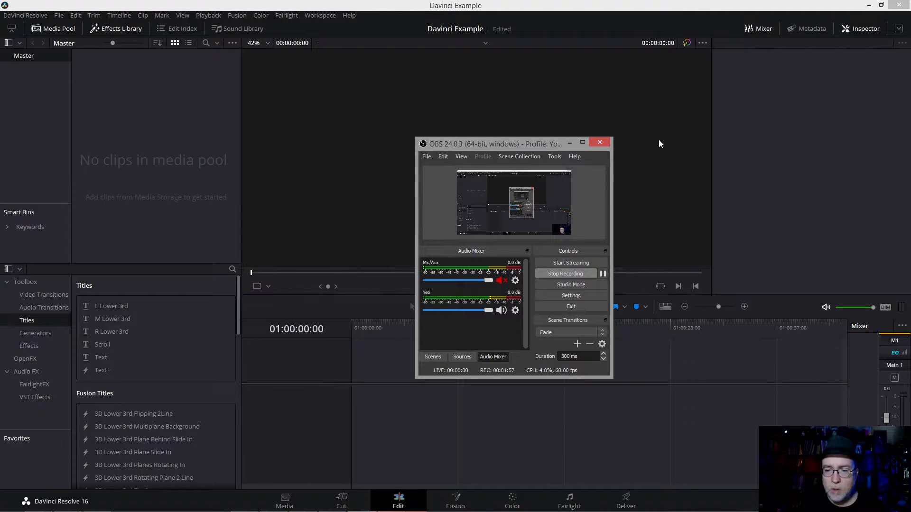
{"action": "left_click", "coordinate": [568, 144]}
{"action": "key", "text": "alt+Tab"}
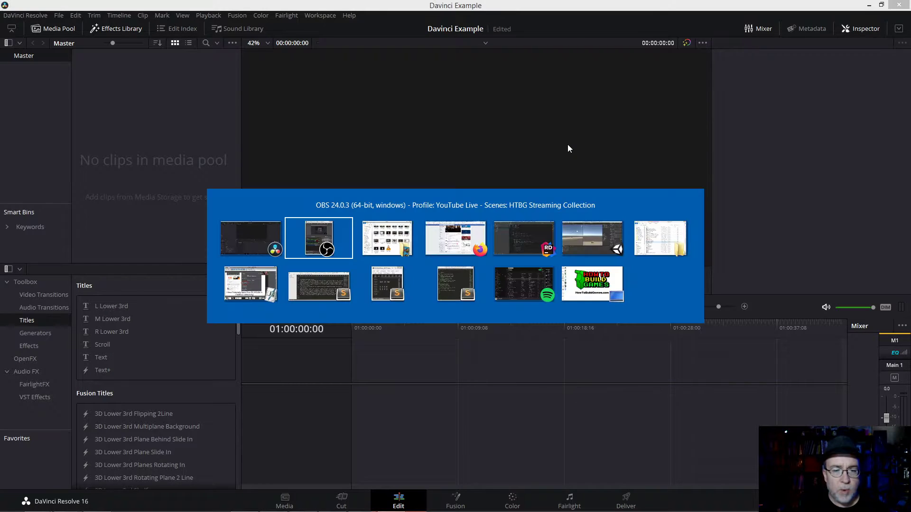
{"action": "key", "text": "alt+Tab"}
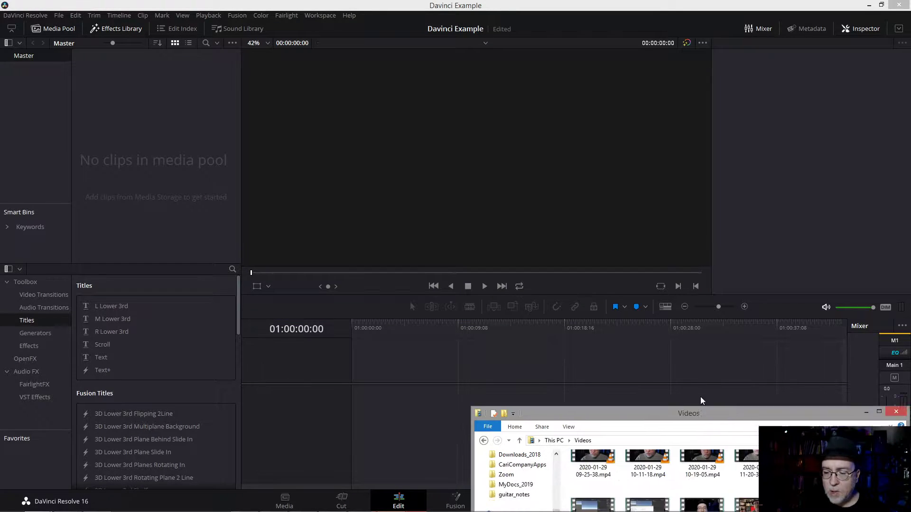
{"action": "left_click_drag", "start_coordinate": [701, 413], "coordinate": [668, 76]}
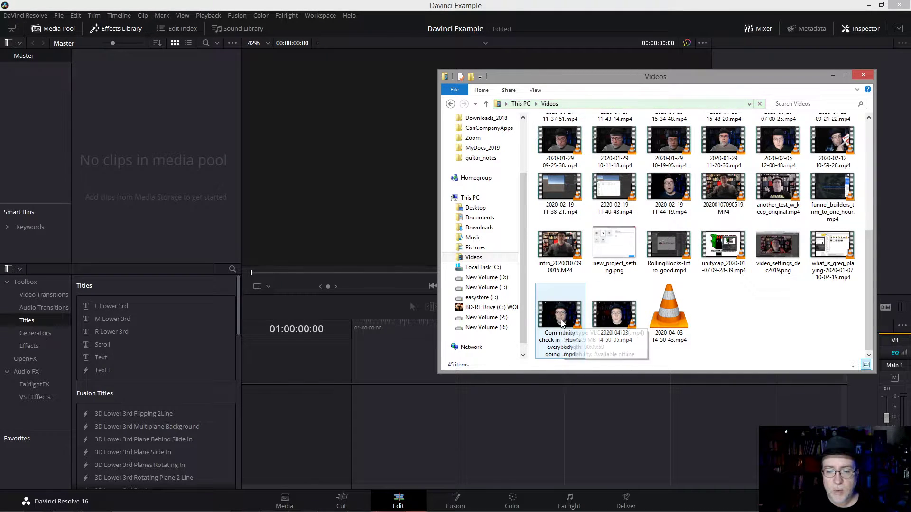
{"action": "left_click_drag", "start_coordinate": [562, 324], "coordinate": [107, 128]}
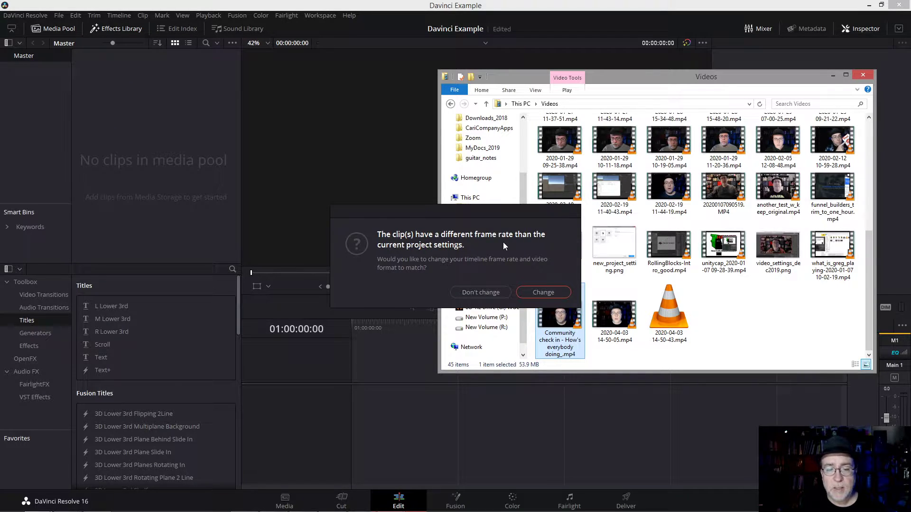
{"action": "left_click", "coordinate": [541, 293]}
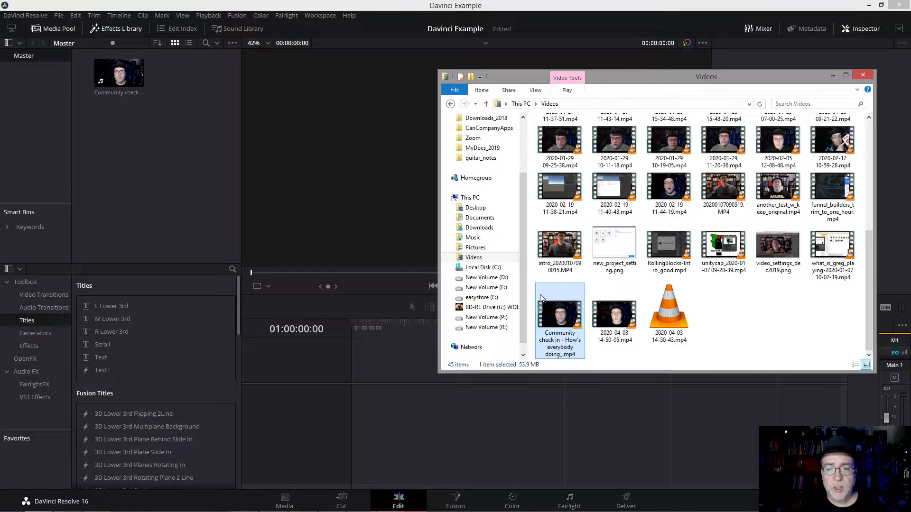
{"action": "left_click", "coordinate": [615, 315]}
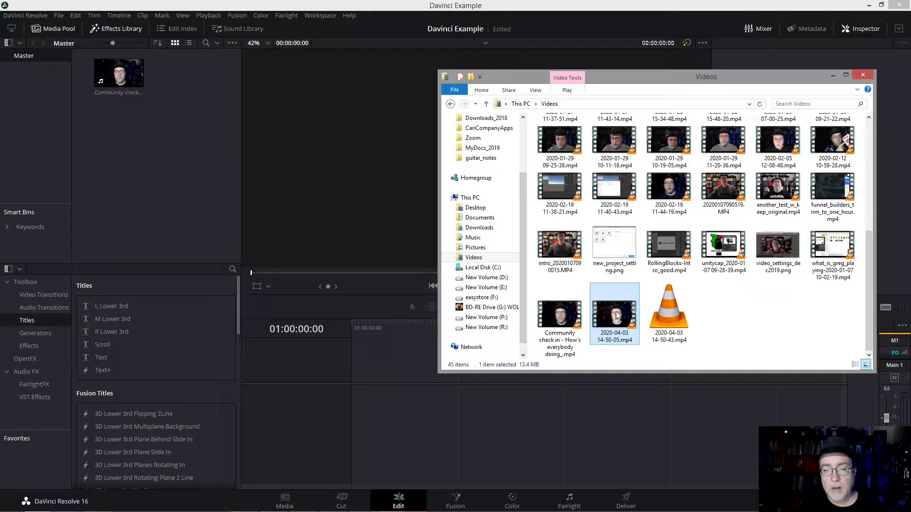
{"action": "left_click_drag", "start_coordinate": [617, 315], "coordinate": [184, 111]}
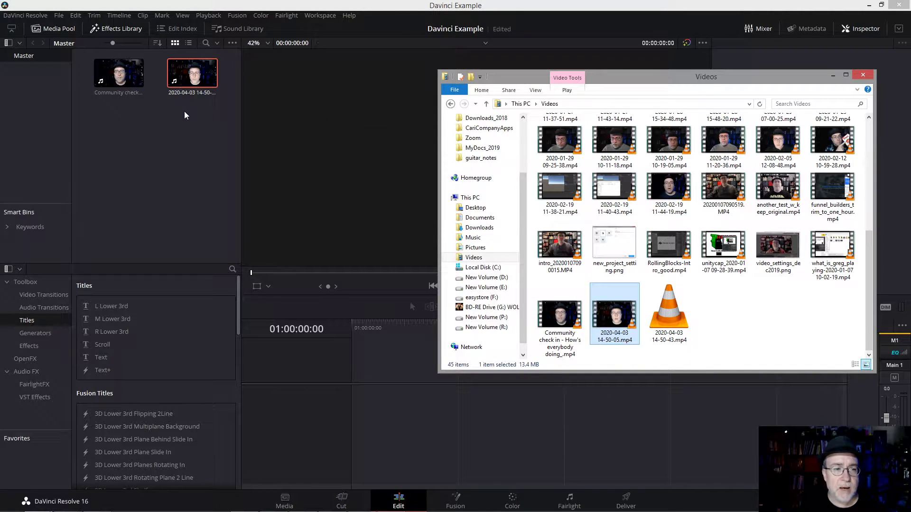
- Import Subscribe_Button.mov from the Indie Game Dev Life folder into the media pool and put the file window away
{"action": "left_click", "coordinate": [756, 311]}
{"action": "scroll", "coordinate": [754, 313], "scroll_direction": "up", "scroll_amount": 5}
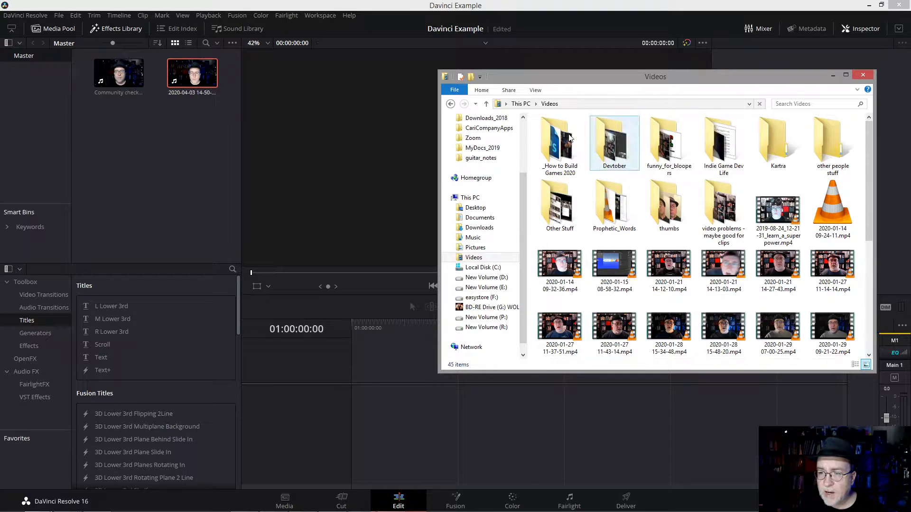
{"action": "double_click", "coordinate": [549, 155]}
{"action": "key", "text": "alt+Left"}
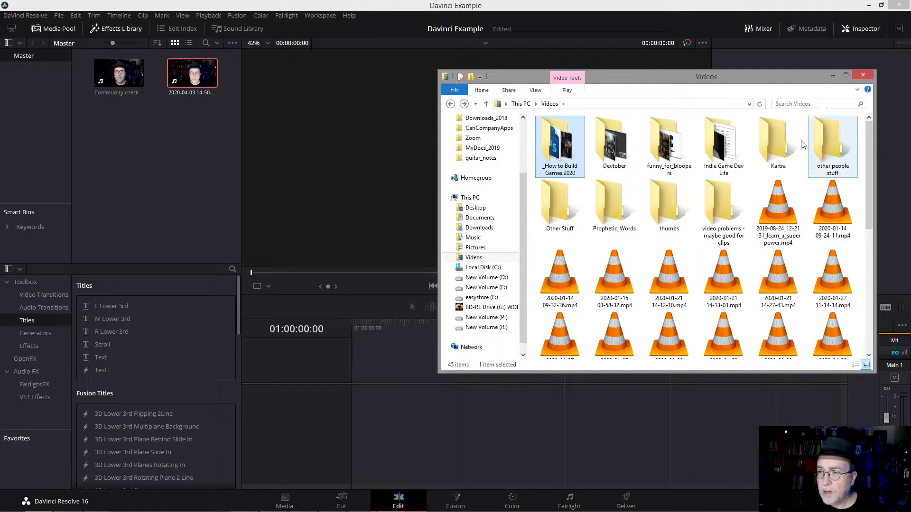
{"action": "double_click", "coordinate": [724, 144]}
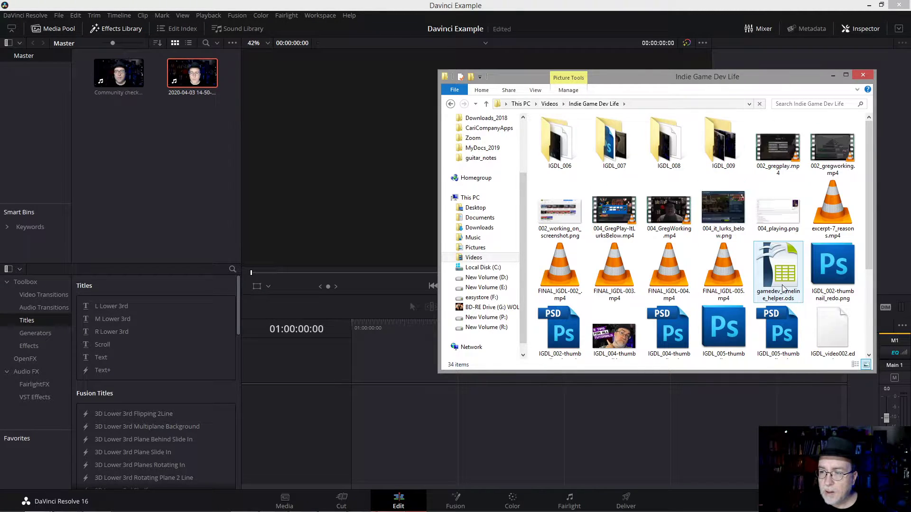
{"action": "scroll", "coordinate": [782, 286], "scroll_direction": "down", "scroll_amount": 3}
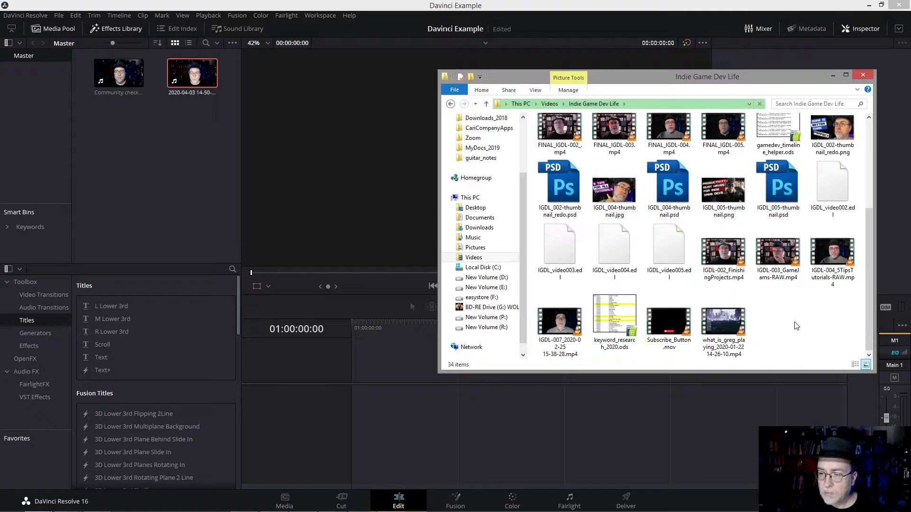
{"action": "left_click_drag", "start_coordinate": [669, 322], "coordinate": [120, 165]}
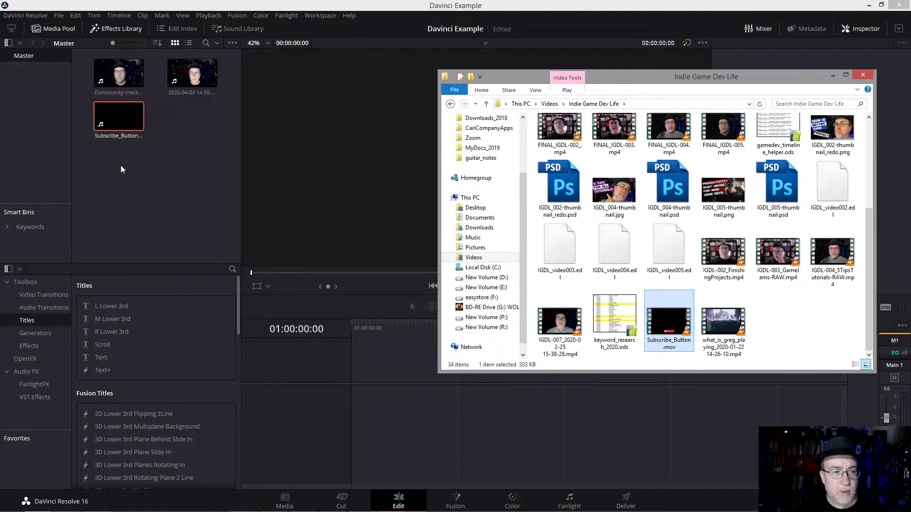
{"action": "left_click", "coordinate": [832, 75]}
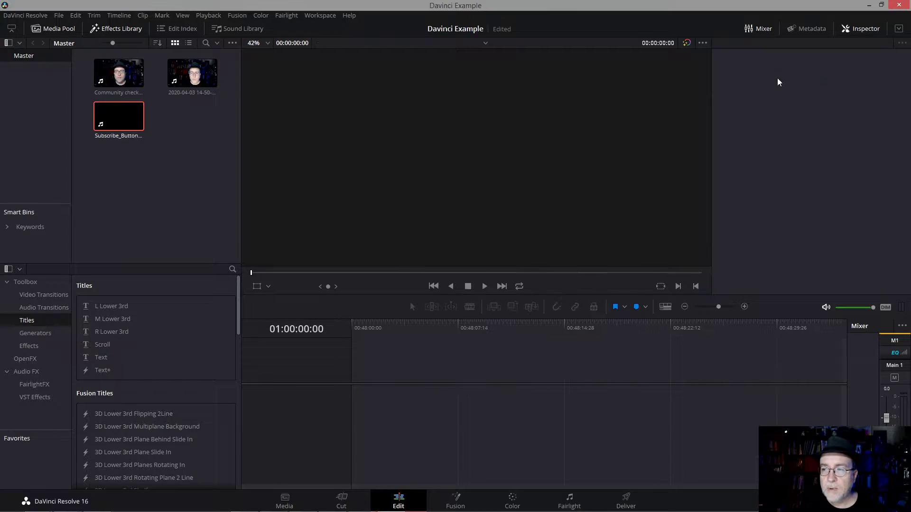
{"action": "left_click", "coordinate": [159, 163]}
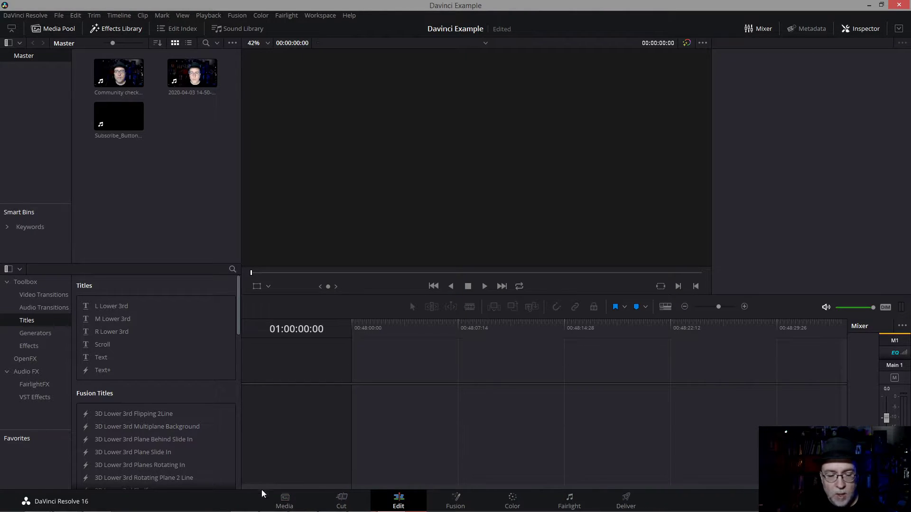
- Look through the Media, Cut and Edit pages to compare their layouts
{"action": "left_click", "coordinate": [288, 502]}
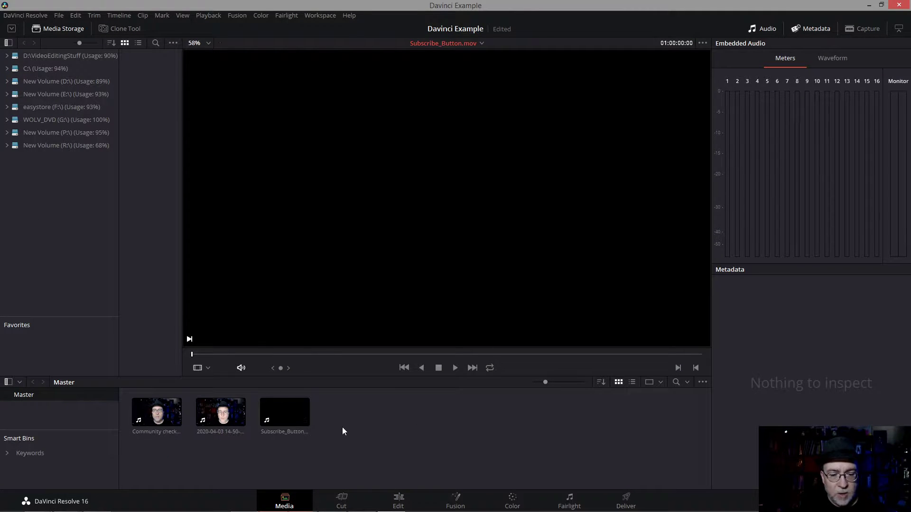
{"action": "left_click", "coordinate": [342, 501]}
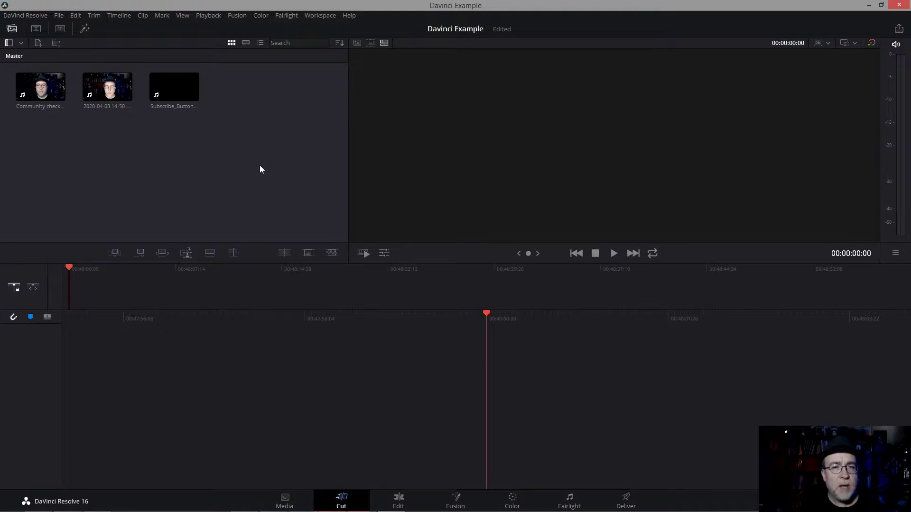
{"action": "left_click", "coordinate": [398, 501]}
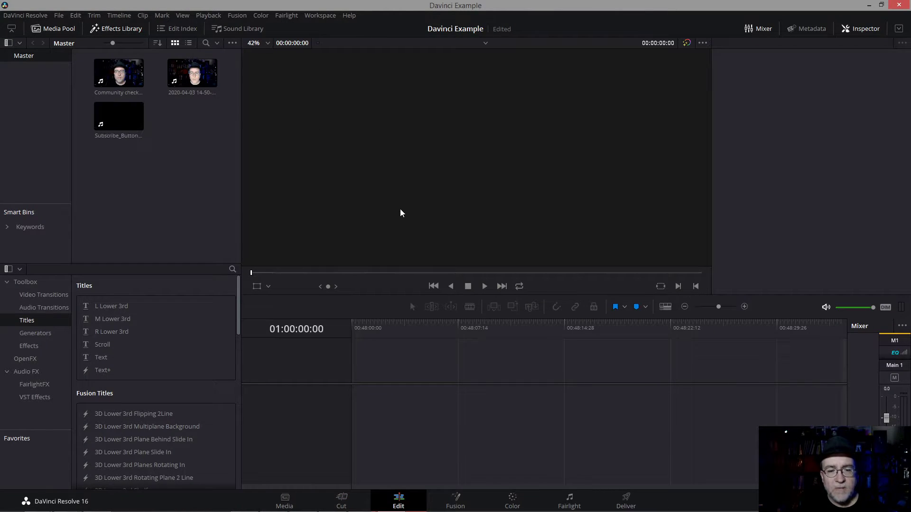
- Examine the Fusion page and the OpenFX categories in its effects library, closing the library when done
{"action": "left_click", "coordinate": [454, 499]}
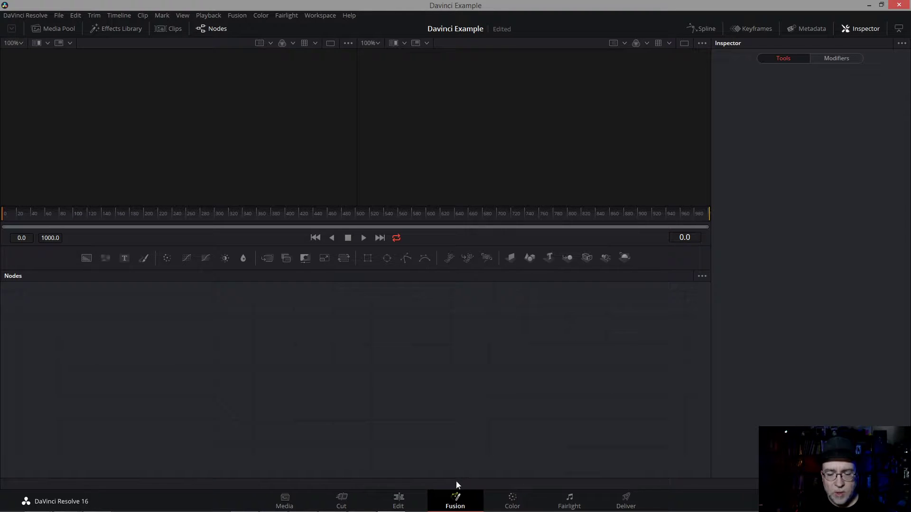
{"action": "left_click", "coordinate": [95, 29]}
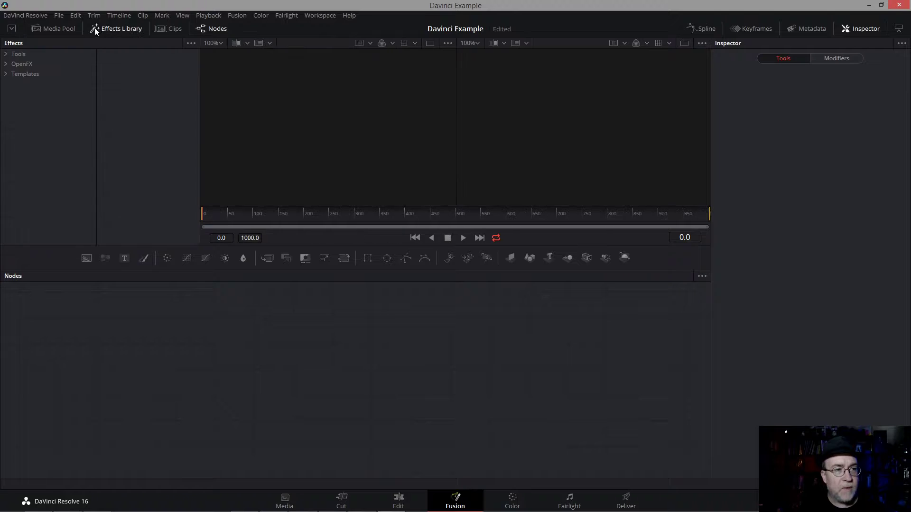
{"action": "left_click", "coordinate": [17, 64]}
{"action": "left_click", "coordinate": [5, 66]}
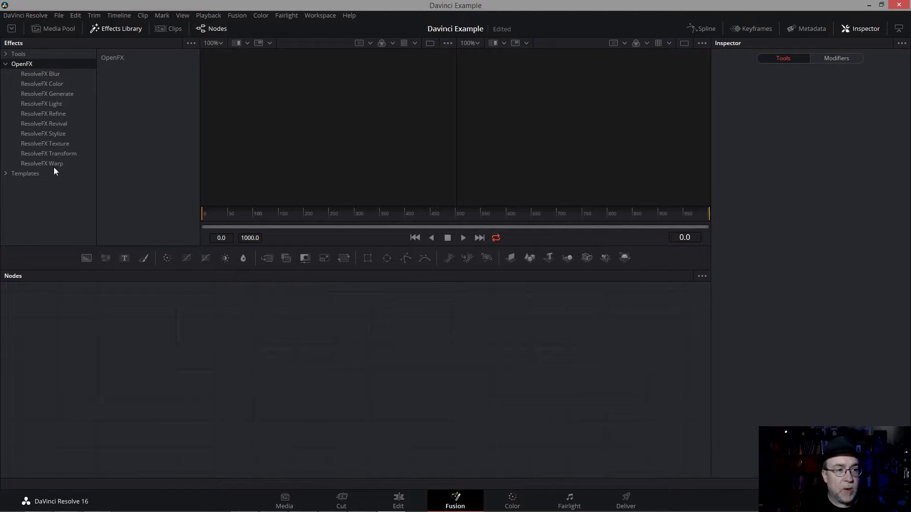
{"action": "left_click", "coordinate": [101, 30]}
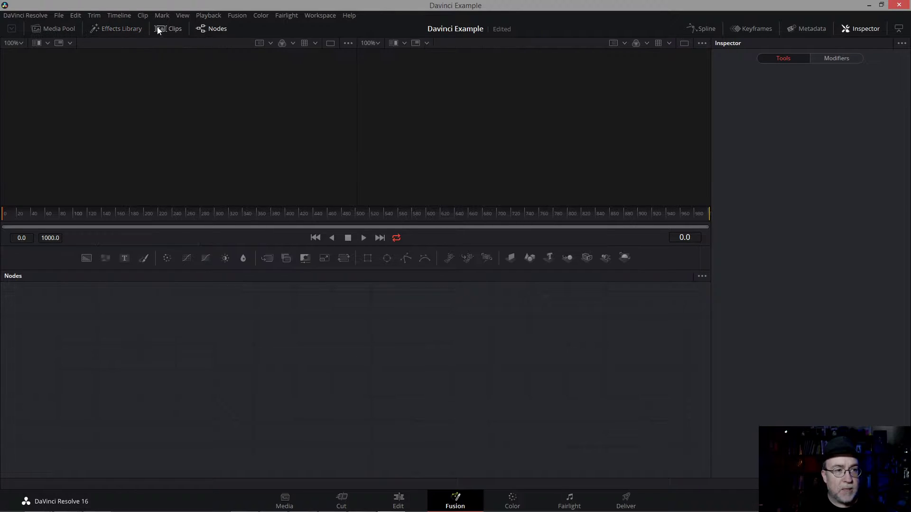
- View the Color, Fairlight and Deliver pages to see their grading, audio and render tools
{"action": "left_click", "coordinate": [512, 500]}
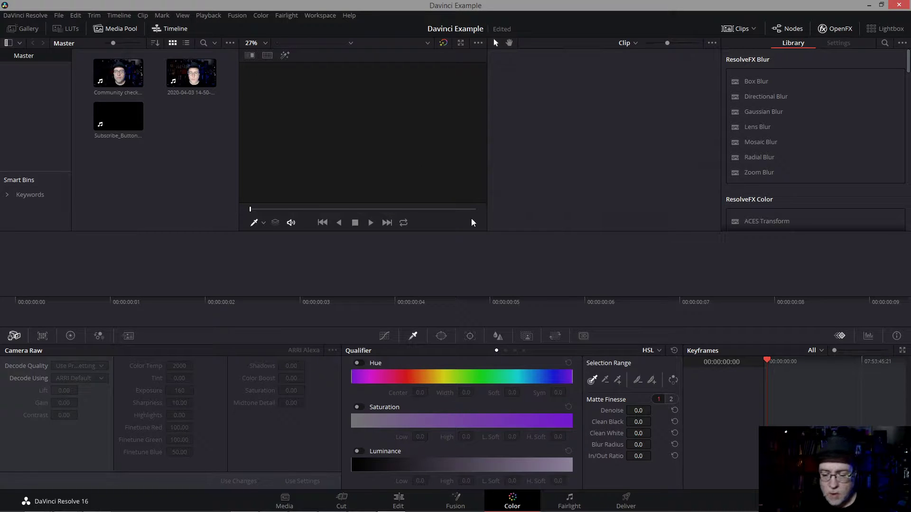
{"action": "left_click", "coordinate": [569, 502]}
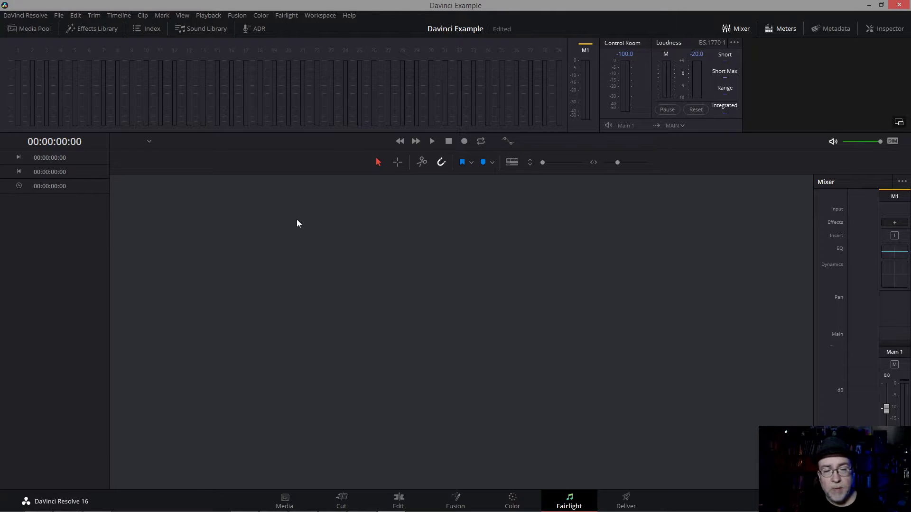
{"action": "left_click", "coordinate": [625, 500]}
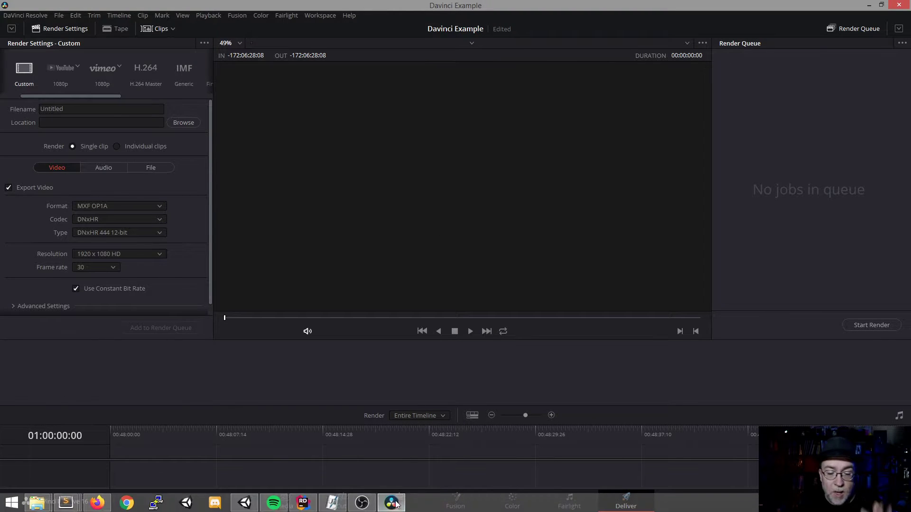
- Return to the Edit page and place the "Community check in" clip at the start of a new timeline
{"action": "left_click", "coordinate": [398, 502]}
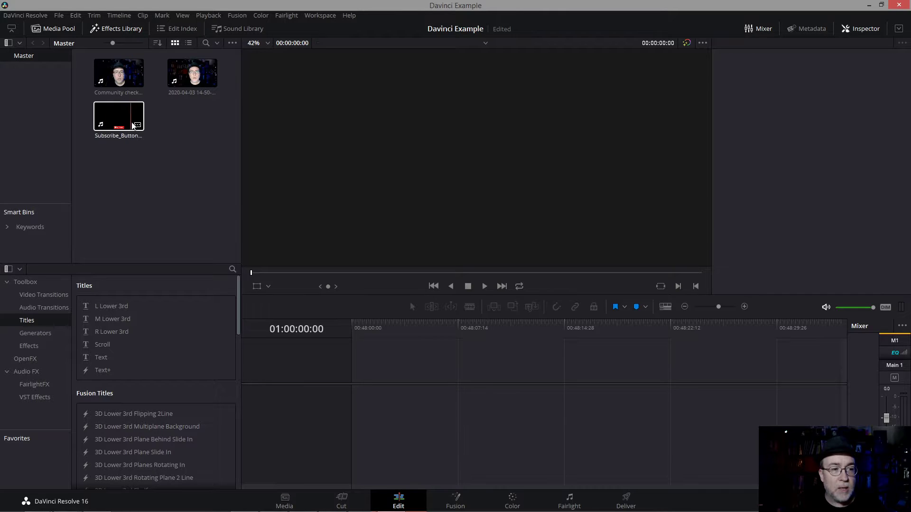
{"action": "left_click_drag", "start_coordinate": [121, 72], "coordinate": [371, 360]}
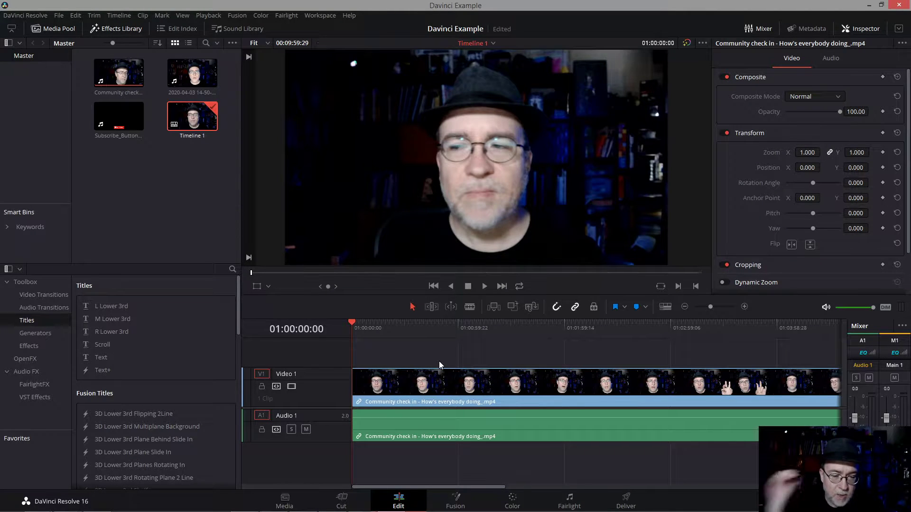
- Scrub along the timeline, return to its start, raise the system volume to 60 and play the clip
{"action": "left_click_drag", "start_coordinate": [369, 329], "coordinate": [519, 329]}
{"action": "key", "text": "Home"}
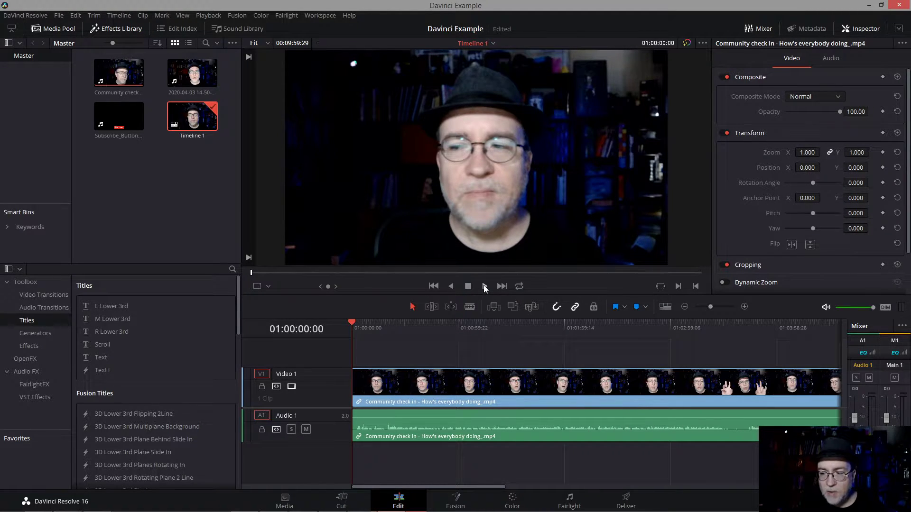
{"action": "key", "text": "XF86AudioRaiseVolume"}
{"action": "key", "text": "XF86AudioRaiseVolume"}
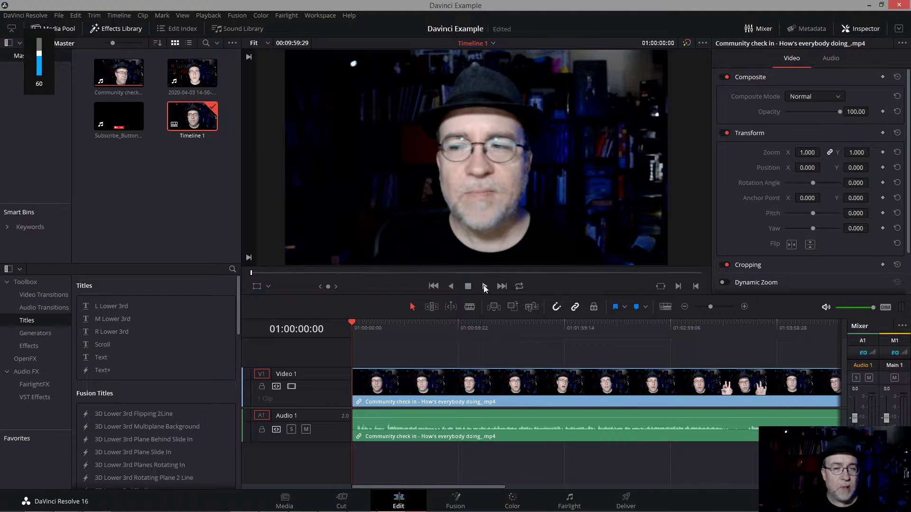
{"action": "left_click", "coordinate": [484, 286]}
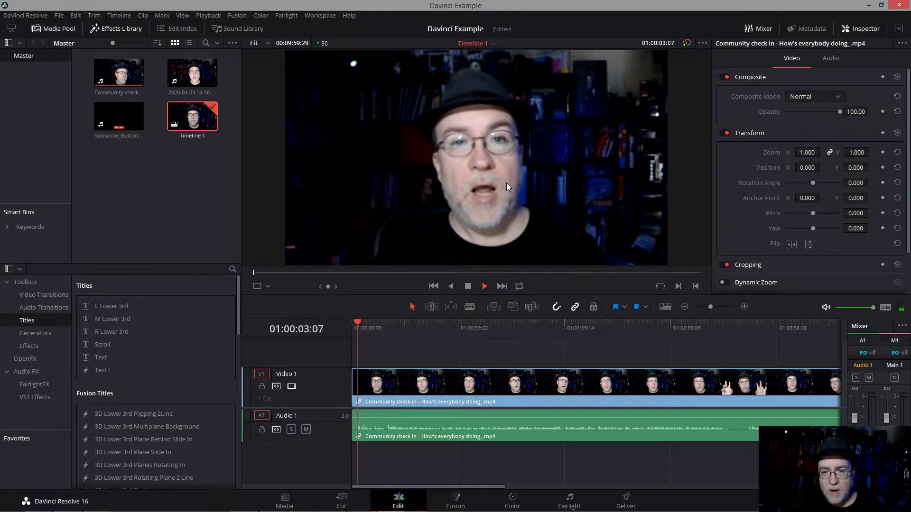
- Stop playback and position the playhead at about 01:00:05:14 on a magnified timeline
{"action": "left_click", "coordinate": [468, 287]}
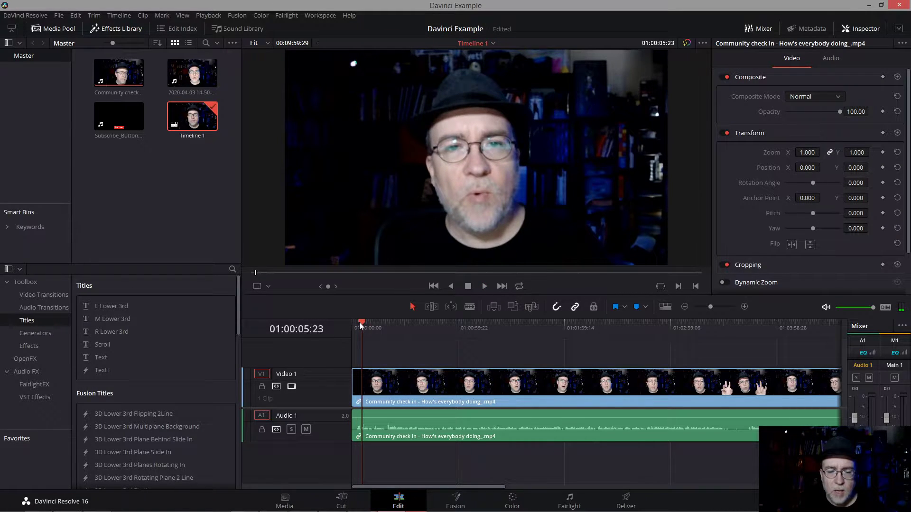
{"action": "left_click_drag", "start_coordinate": [360, 323], "coordinate": [360, 326]}
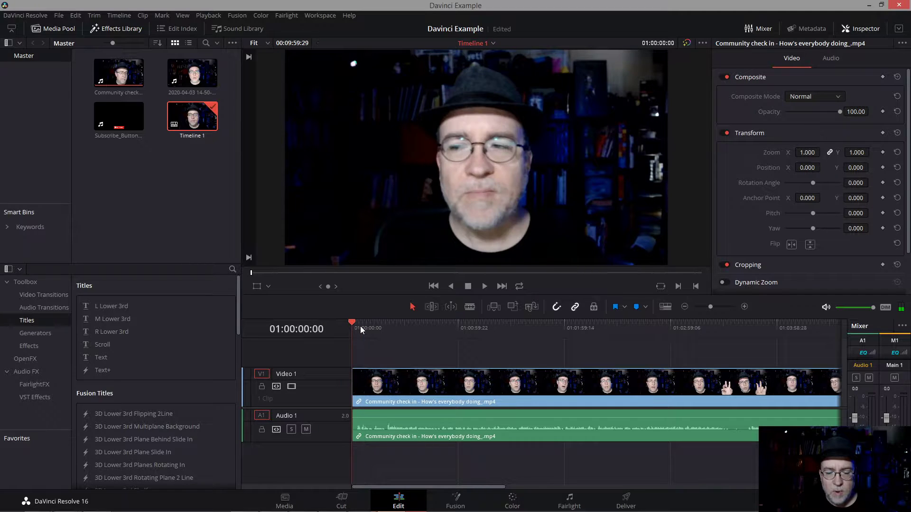
{"action": "left_click", "coordinate": [361, 326]}
{"action": "right_click", "coordinate": [361, 326]}
{"action": "key", "text": "Escape"}
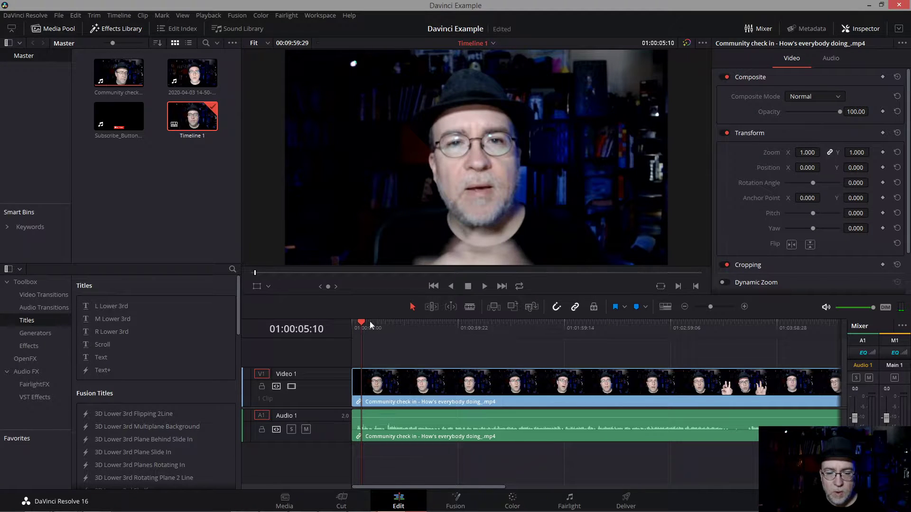
{"action": "left_click", "coordinate": [743, 306]}
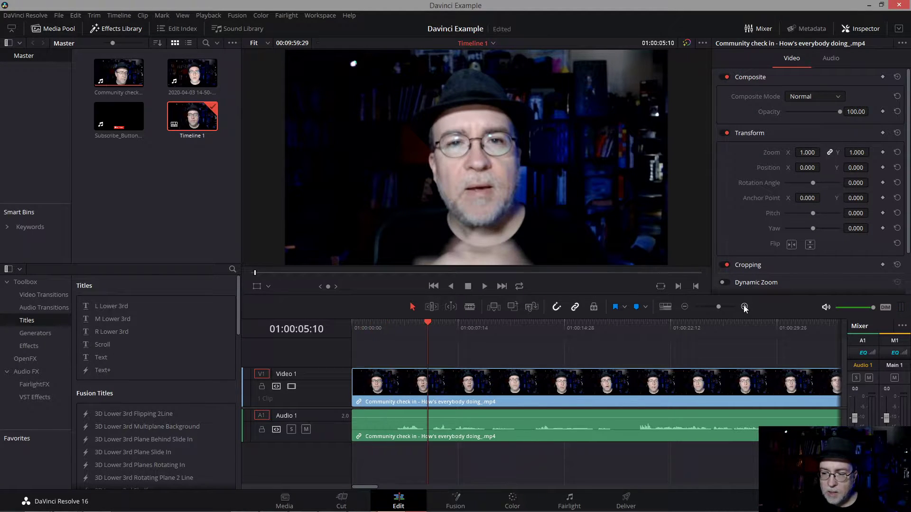
{"action": "left_click", "coordinate": [743, 307]}
{"action": "left_click", "coordinate": [472, 324]}
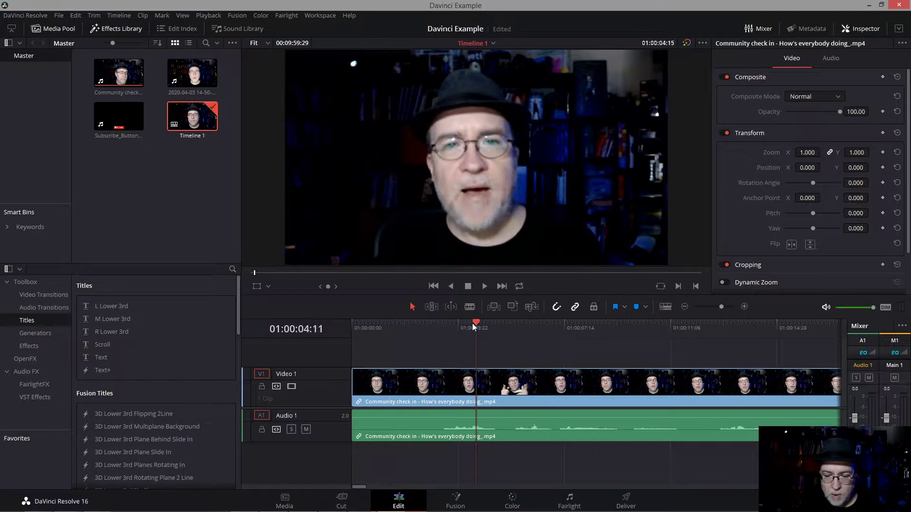
{"action": "left_click_drag", "start_coordinate": [473, 324], "coordinate": [507, 325]}
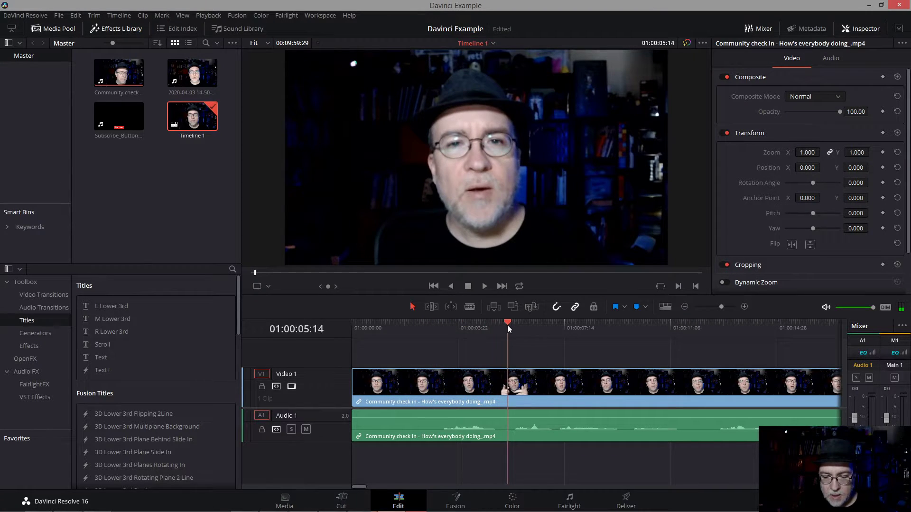
- Play a short stretch from the playhead and fine-tune the cut position to 01:00:05:16
{"action": "left_click", "coordinate": [483, 284]}
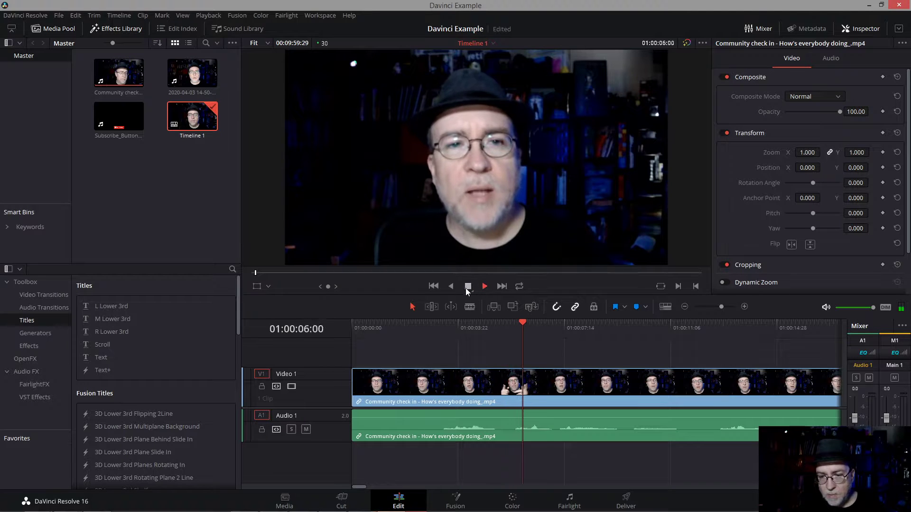
{"action": "left_click", "coordinate": [465, 288]}
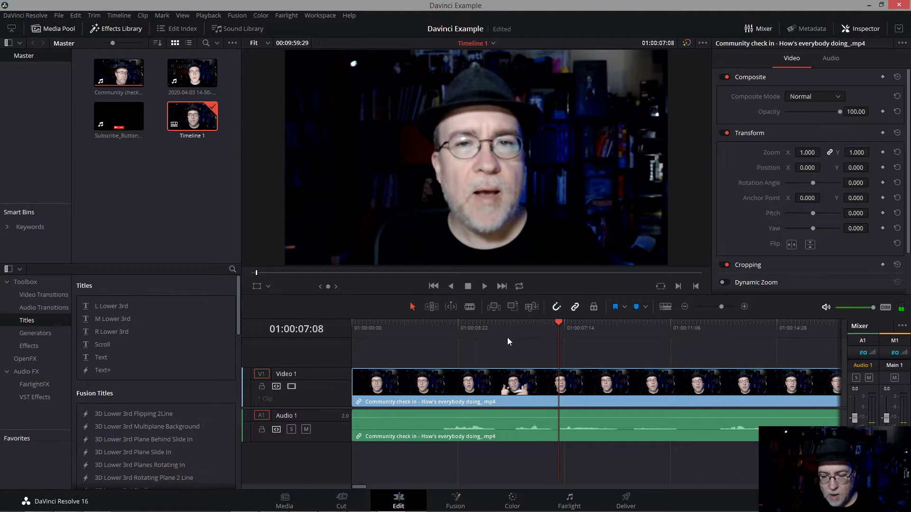
{"action": "left_click", "coordinate": [506, 326]}
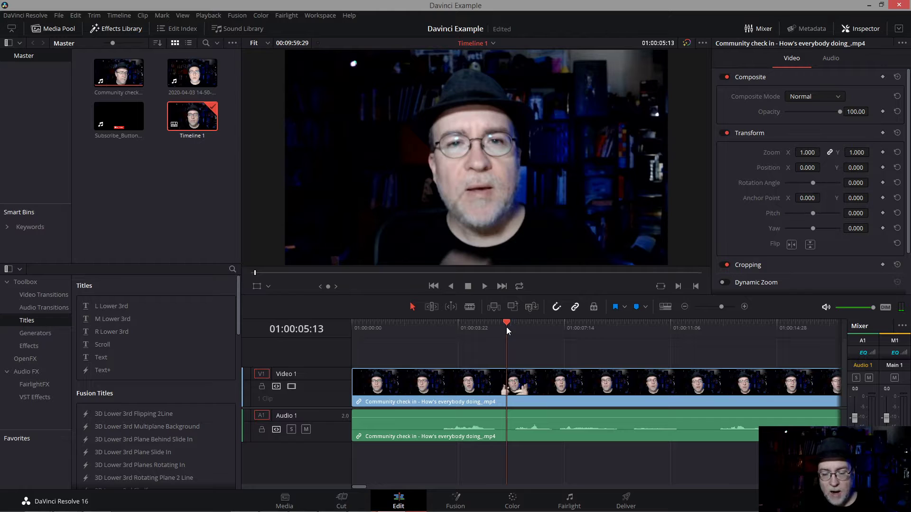
{"action": "right_click", "coordinate": [507, 328]}
{"action": "left_click", "coordinate": [505, 320]}
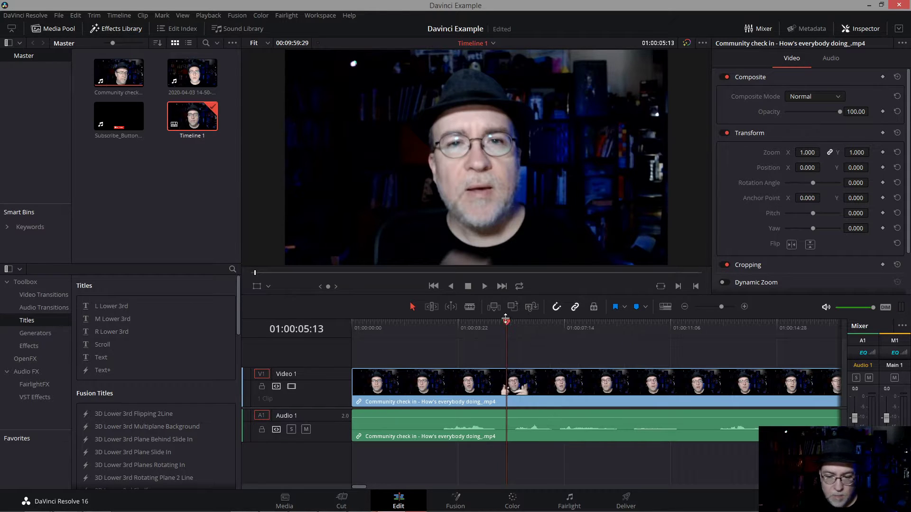
{"action": "left_click_drag", "start_coordinate": [506, 322], "coordinate": [509, 321]}
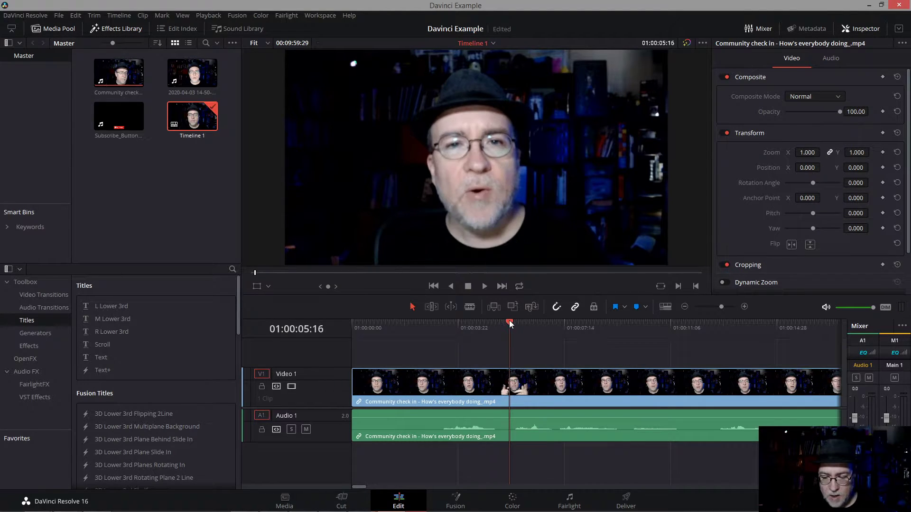
- Split the "Community check in" clip at 01:00:05:16 and ripple cut the opening segment before the split
{"action": "left_click", "coordinate": [510, 379]}
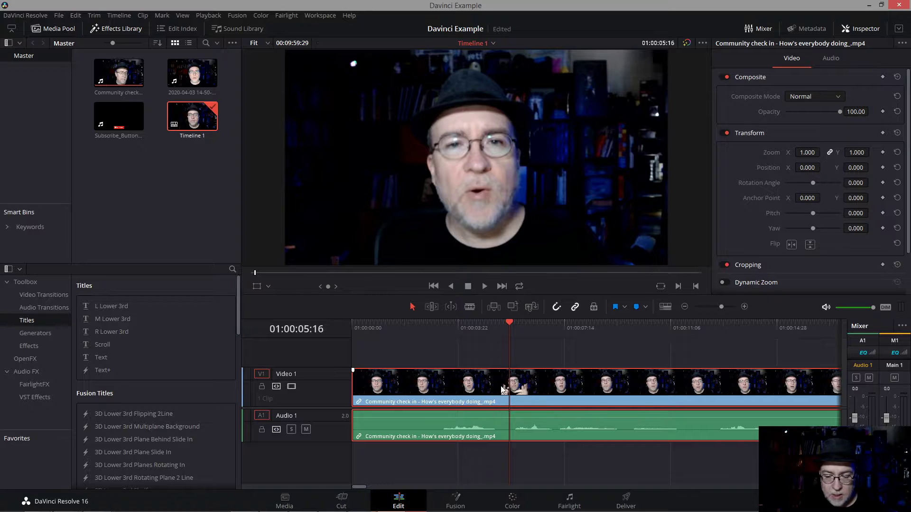
{"action": "key", "text": "ctrl+b"}
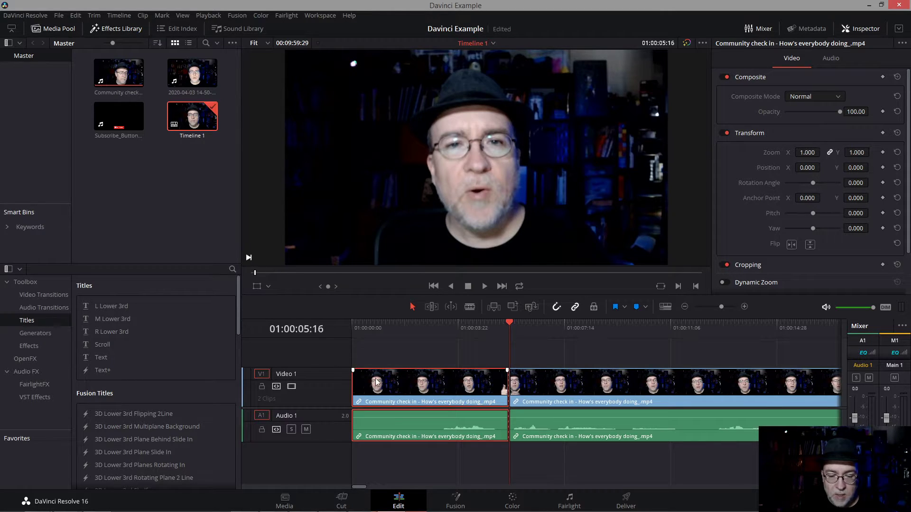
{"action": "right_click", "coordinate": [419, 380]}
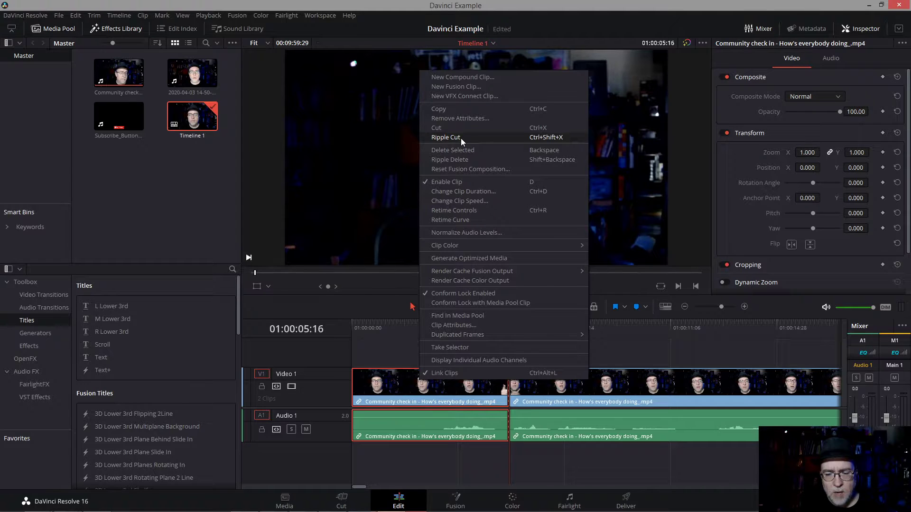
{"action": "left_click", "coordinate": [490, 137]}
- Play the trimmed clip from the timeline start, then continue from 01:00:04:02 to about 01:00:15:20
{"action": "left_click", "coordinate": [451, 333]}
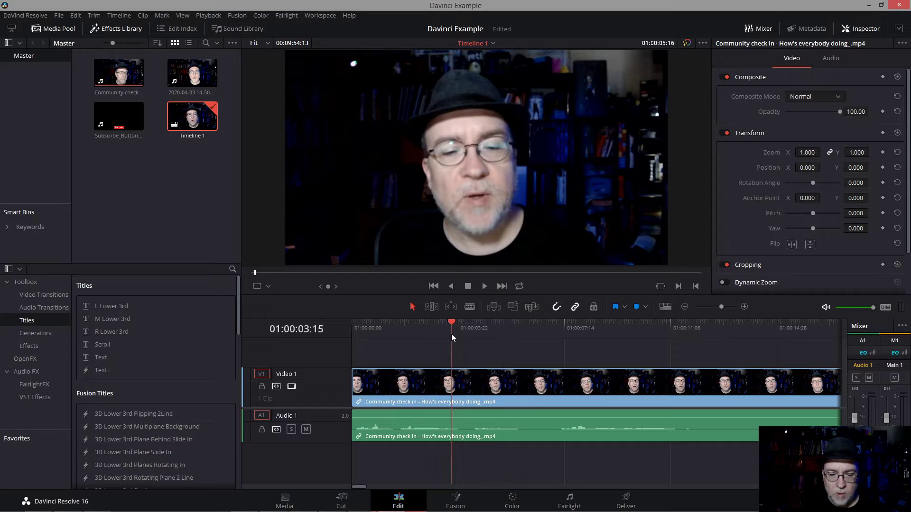
{"action": "key", "text": "Home"}
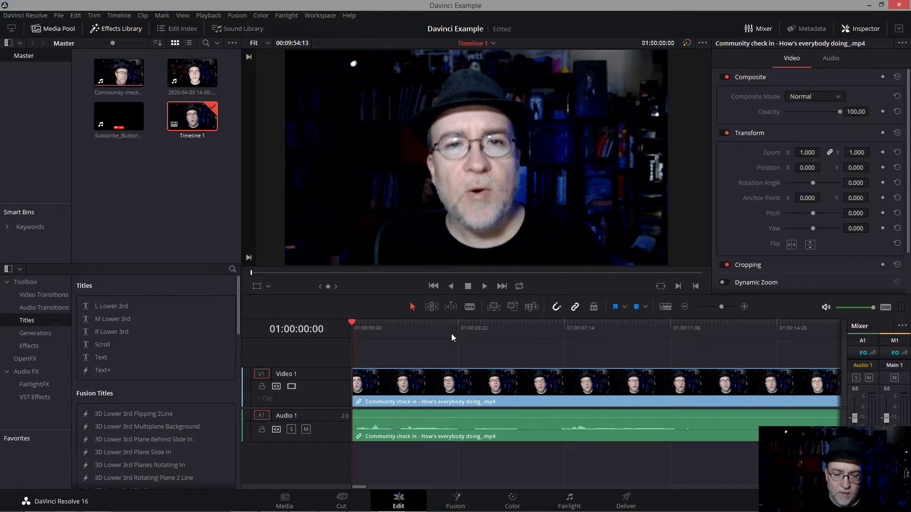
{"action": "left_click", "coordinate": [484, 286]}
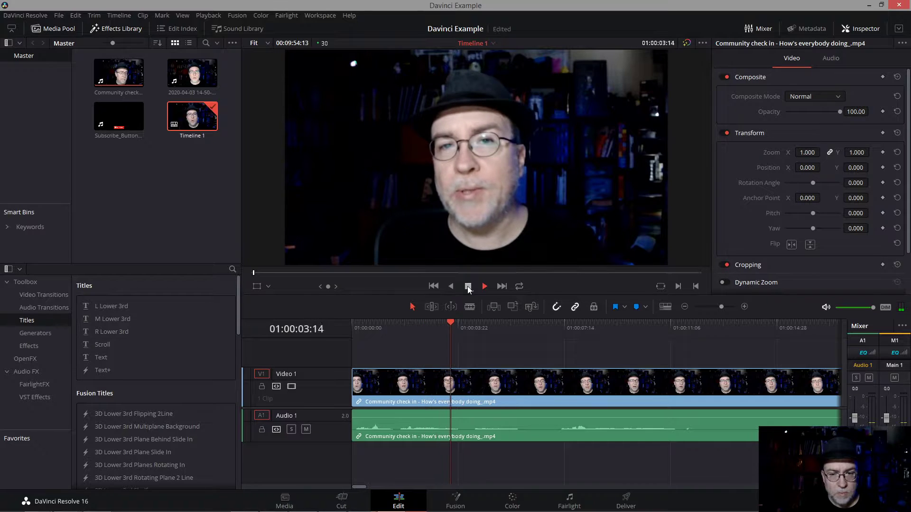
{"action": "left_click", "coordinate": [468, 286]}
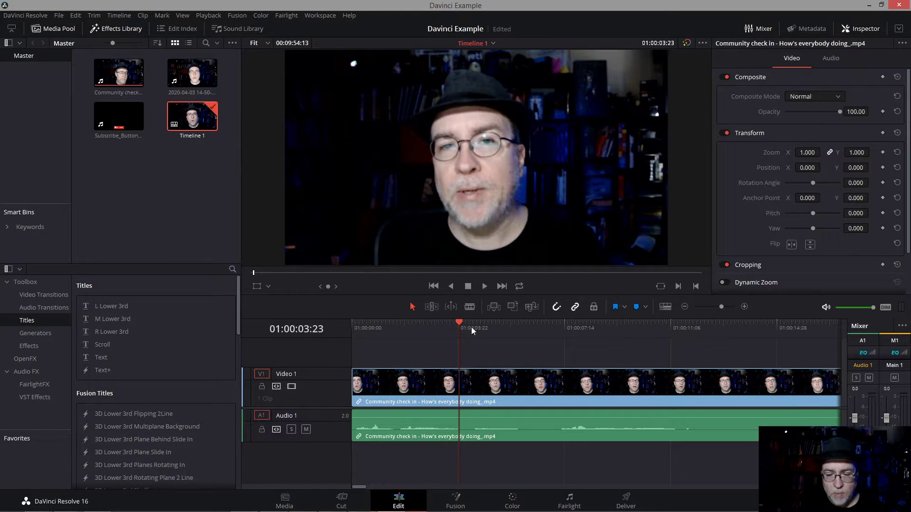
{"action": "mouse_move", "coordinate": [471, 327]}
{"action": "left_mouse_down"}
{"action": "mouse_move", "coordinate": [505, 325]}
{"action": "mouse_move", "coordinate": [468, 322]}
{"action": "left_mouse_up"}
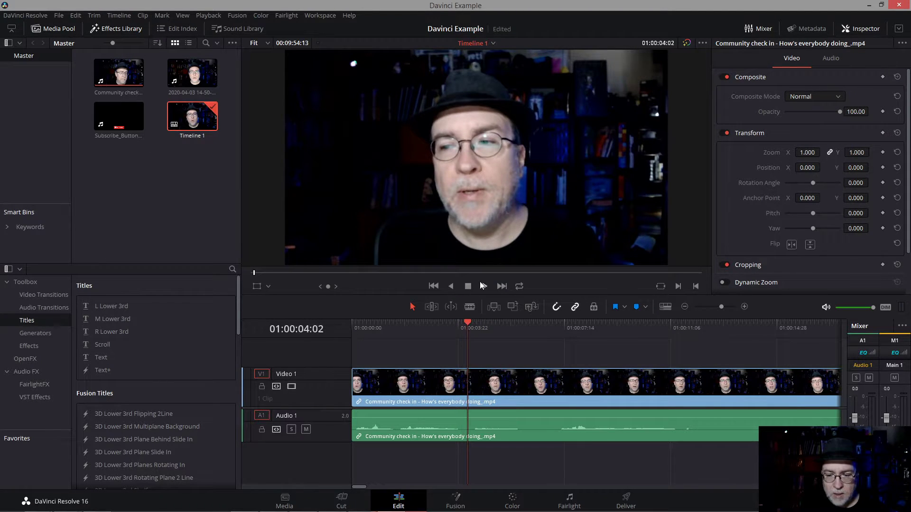
{"action": "left_click", "coordinate": [485, 287]}
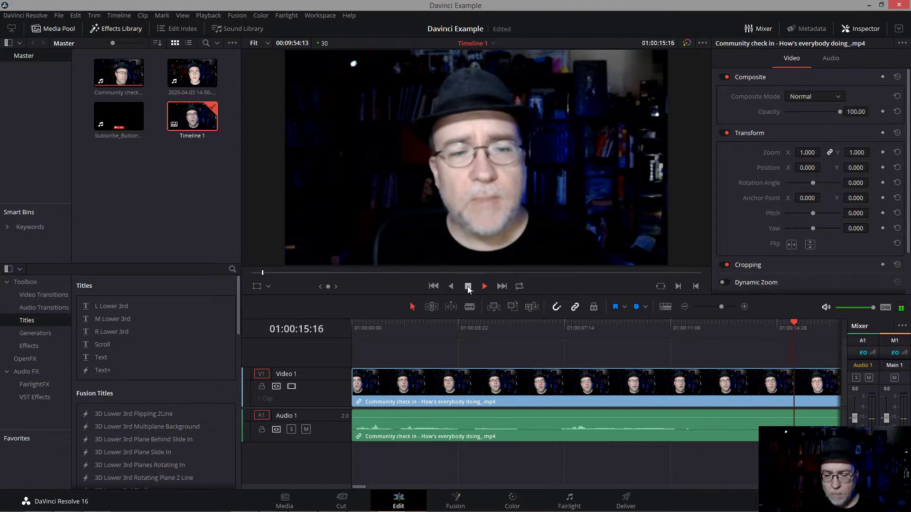
{"action": "left_click", "coordinate": [468, 286]}
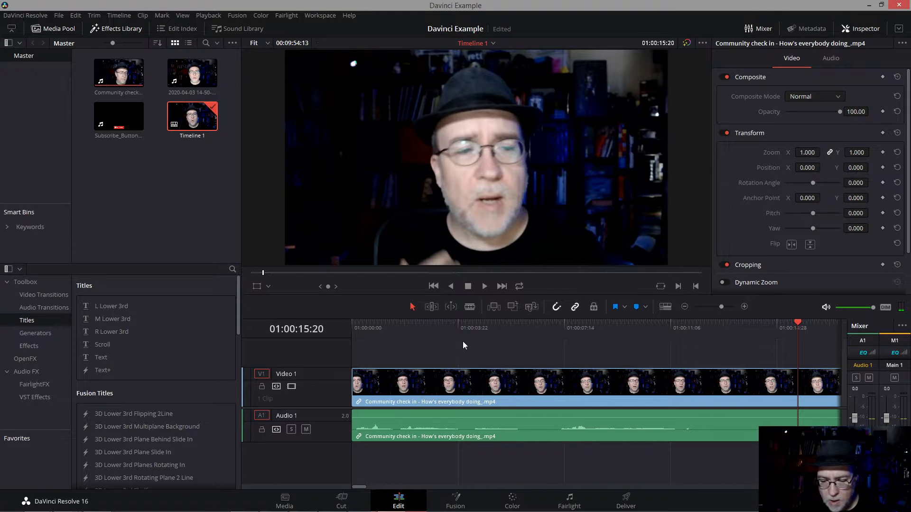
- Replay the clip's first few seconds from the timeline start in short bursts to find the next cut point
{"action": "left_click_drag", "start_coordinate": [457, 329], "coordinate": [311, 323]}
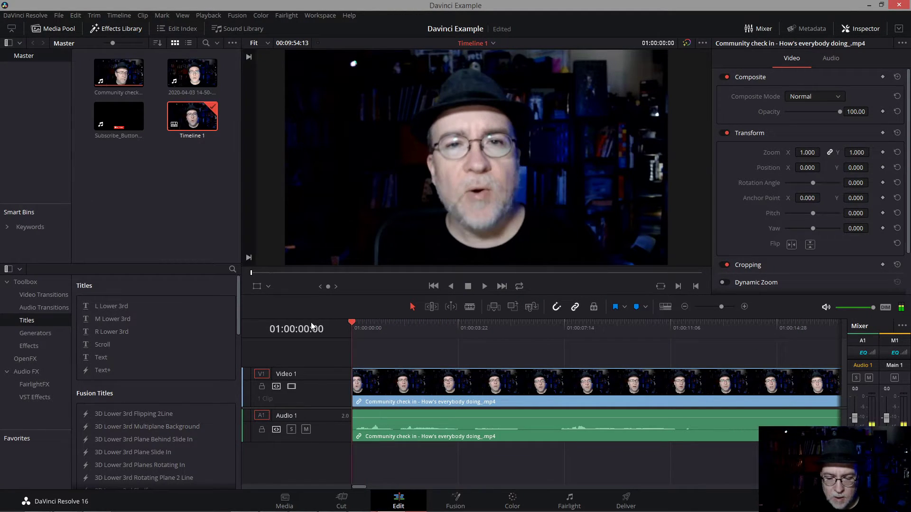
{"action": "left_click", "coordinate": [483, 286]}
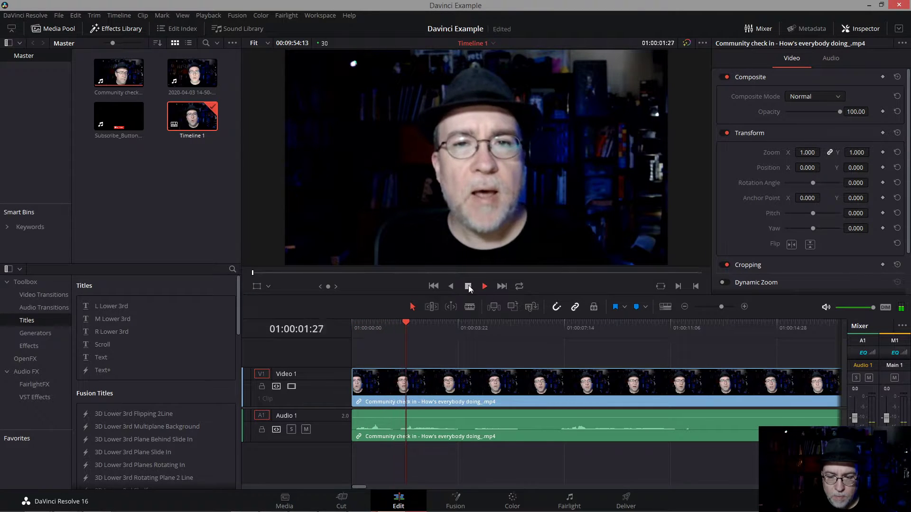
{"action": "left_click", "coordinate": [468, 286]}
{"action": "left_click", "coordinate": [482, 286]}
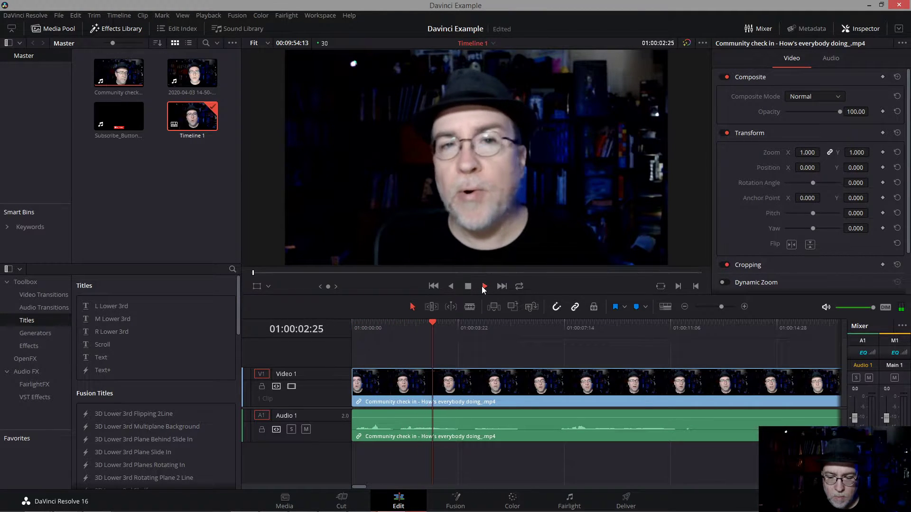
{"action": "left_click", "coordinate": [469, 286]}
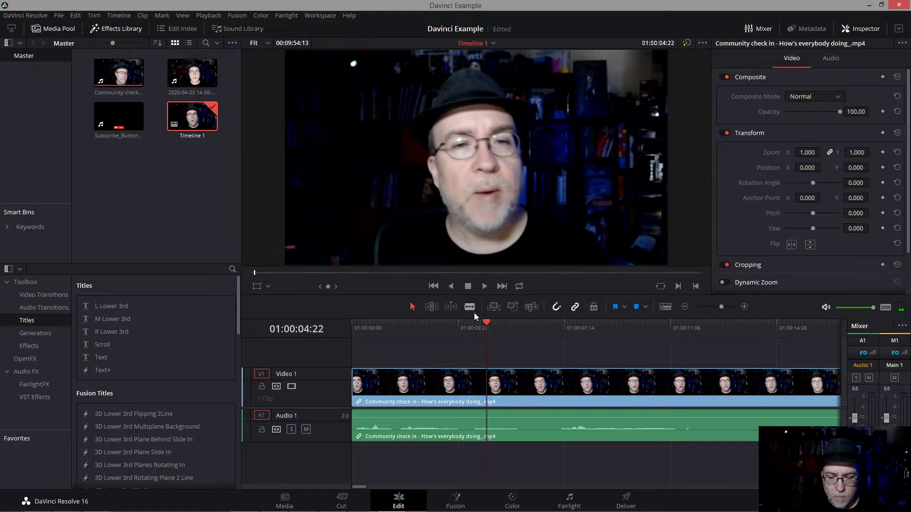
- Move the playhead back to 01:00:04:01 and split the clip's video and audio there
{"action": "left_click_drag", "start_coordinate": [485, 324], "coordinate": [465, 326]}
{"action": "right_click", "coordinate": [465, 326]}
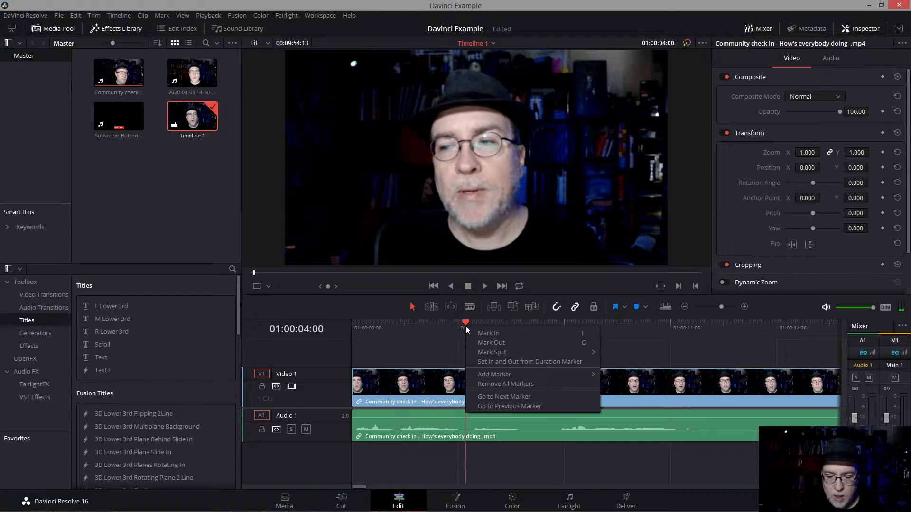
{"action": "left_click", "coordinate": [466, 323]}
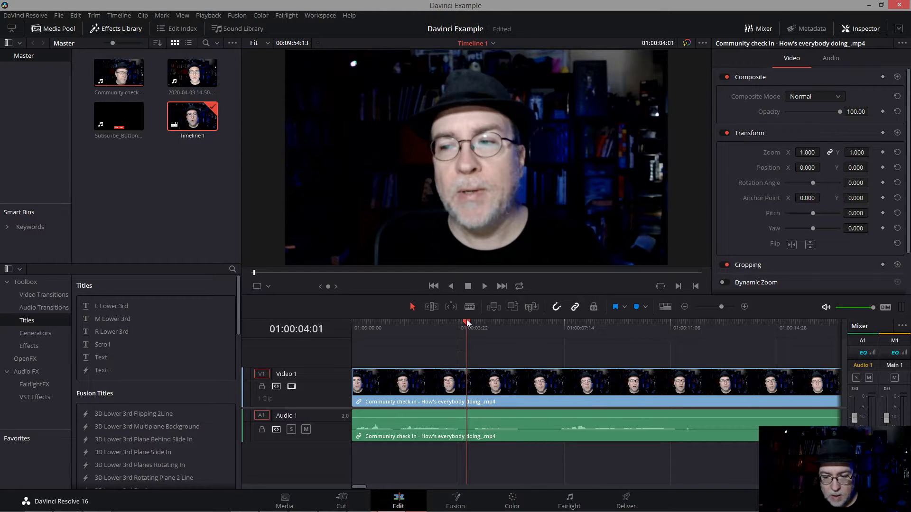
{"action": "left_click", "coordinate": [454, 374]}
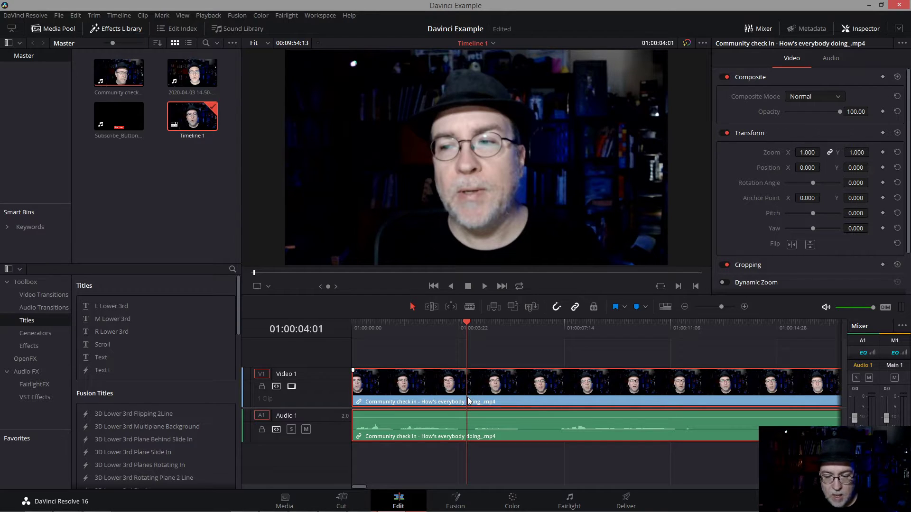
{"action": "key", "text": "ctrl+b"}
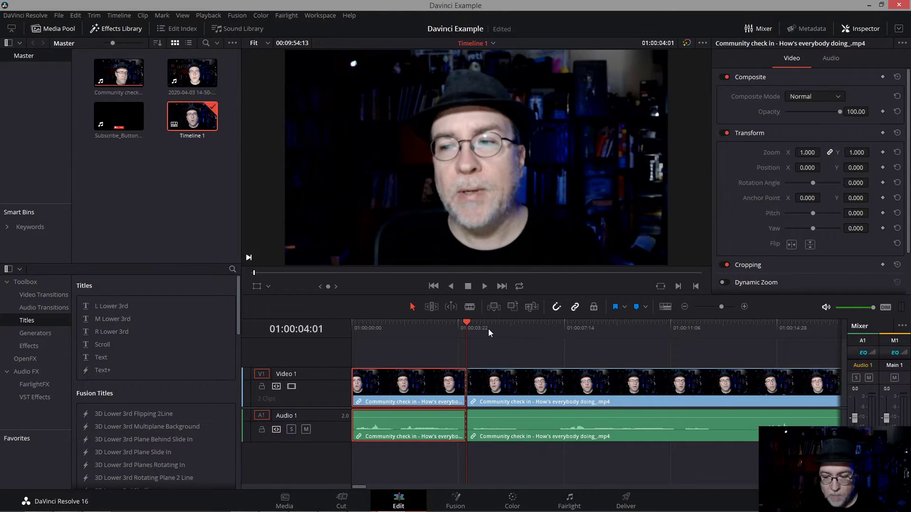
- Split the clip again at 01:00:06:24 and ripple cut the short segment between the two splits
{"action": "left_click_drag", "start_coordinate": [480, 325], "coordinate": [545, 326]}
{"action": "left_click", "coordinate": [546, 383]}
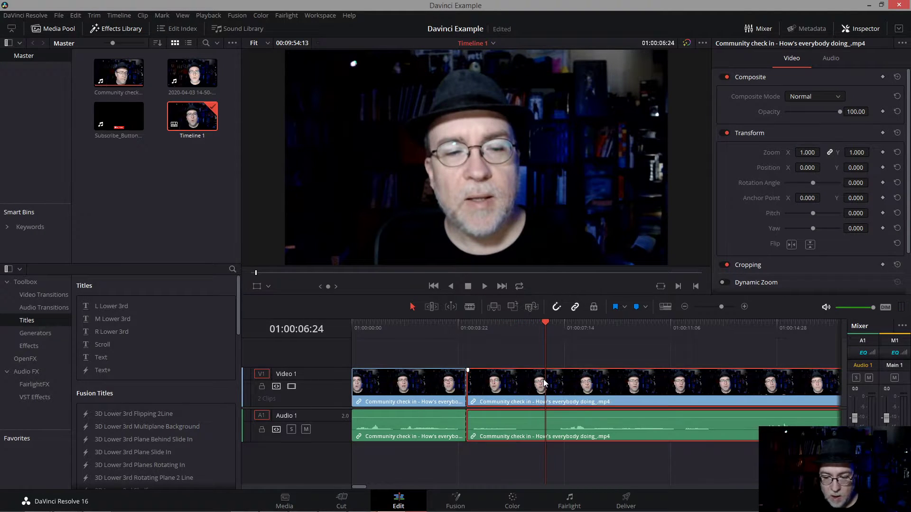
{"action": "key", "text": "ctrl+b"}
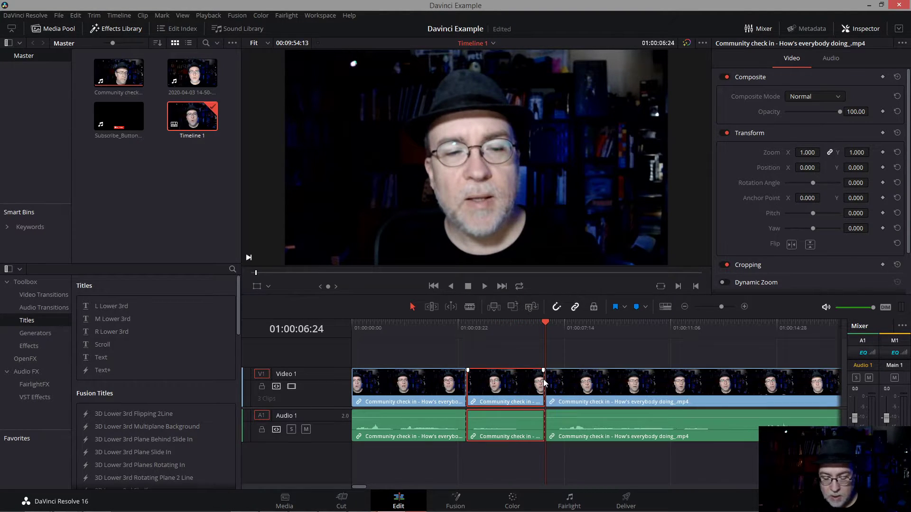
{"action": "right_click", "coordinate": [499, 378]}
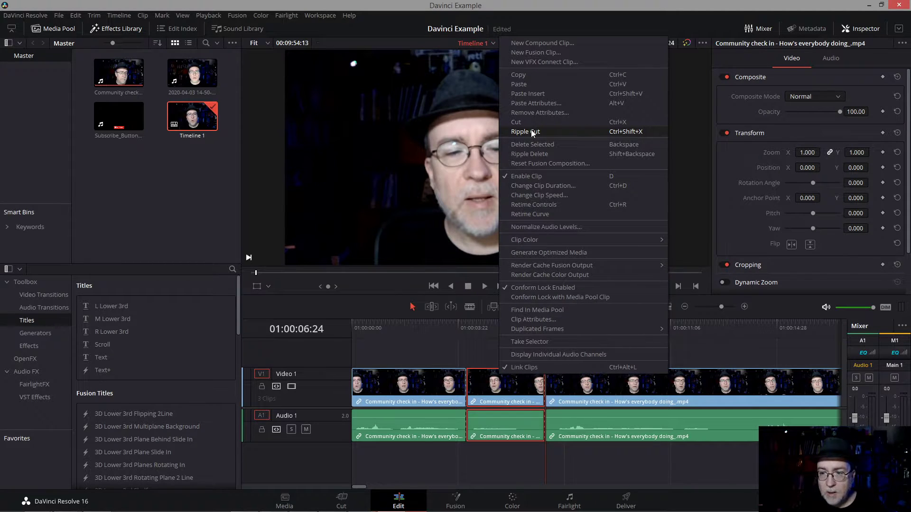
{"action": "key", "text": "Delete"}
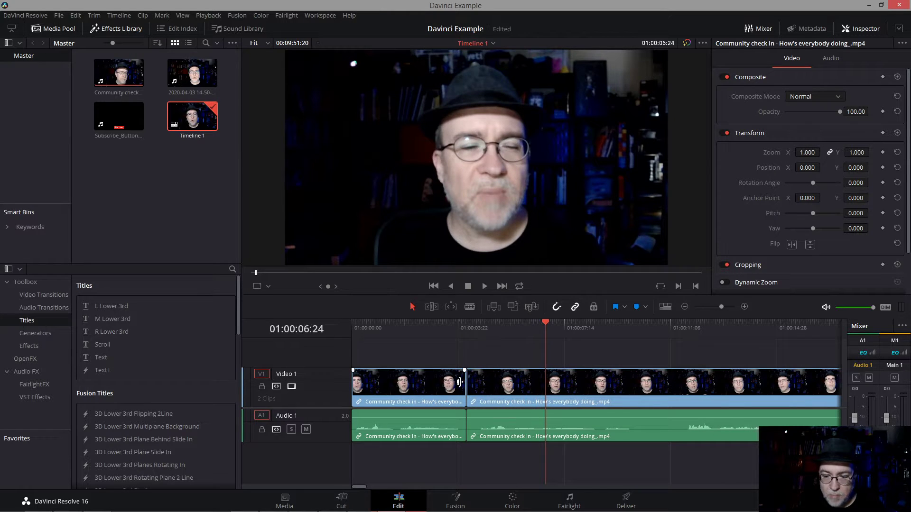
- Play the timeline from 01:00:02:17 across the new join to review the edit
{"action": "left_click_drag", "start_coordinate": [454, 326], "coordinate": [425, 324]}
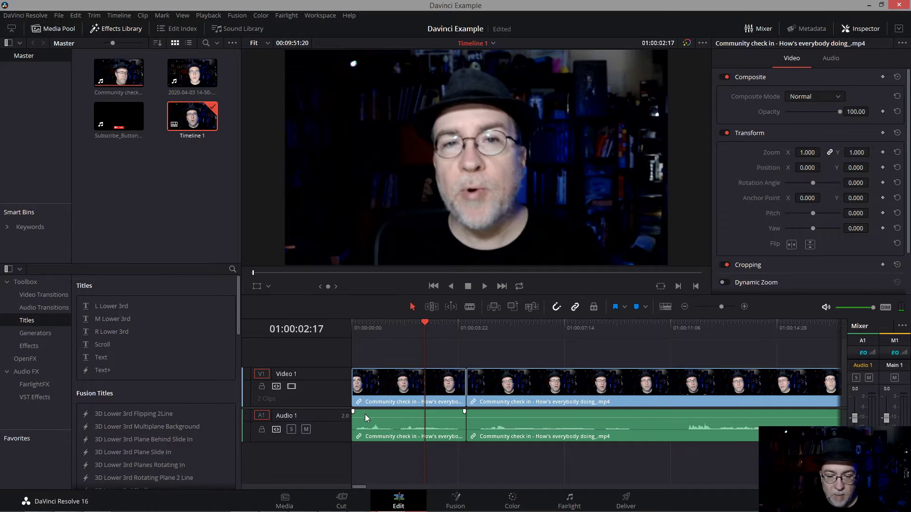
{"action": "key", "text": "space"}
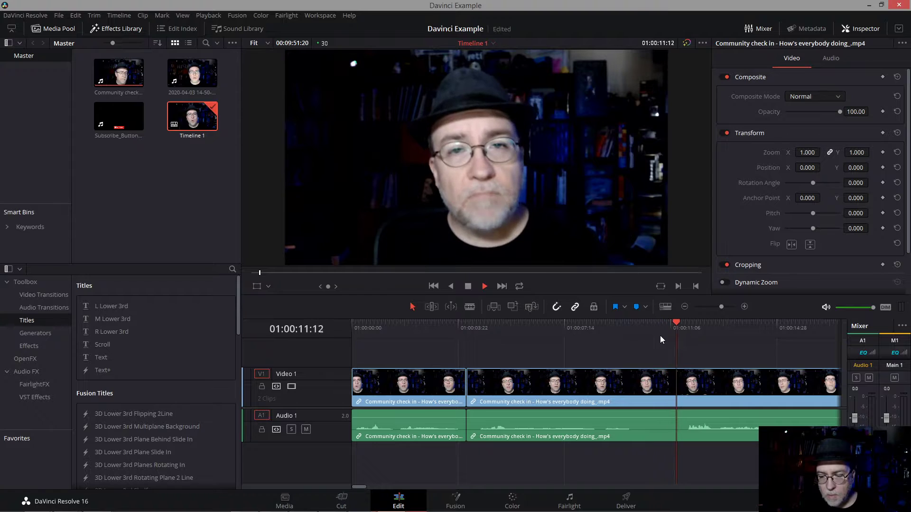
- Split the second clip's video and audio at 01:00:11:14 and ripple delete the segment between the first cut and that split
{"action": "key", "text": "space"}
{"action": "left_click", "coordinate": [676, 323]}
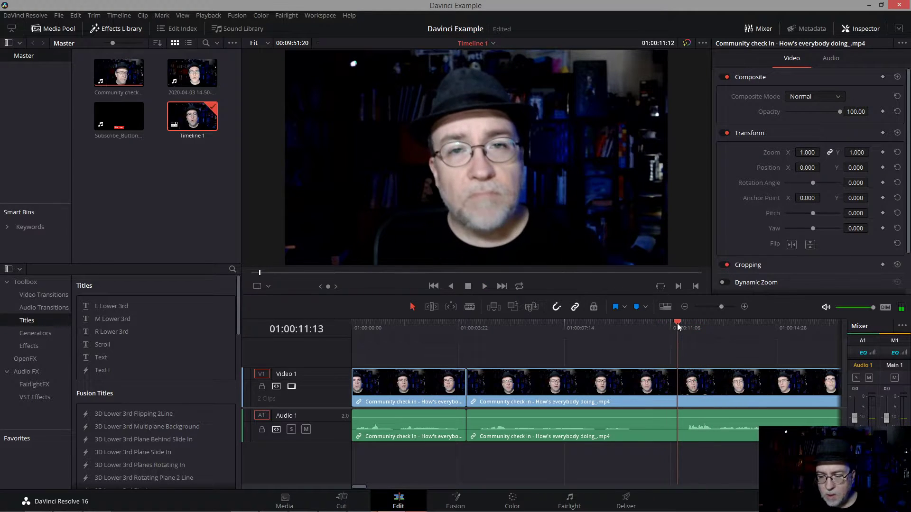
{"action": "left_click_drag", "start_coordinate": [677, 323], "coordinate": [678, 324]}
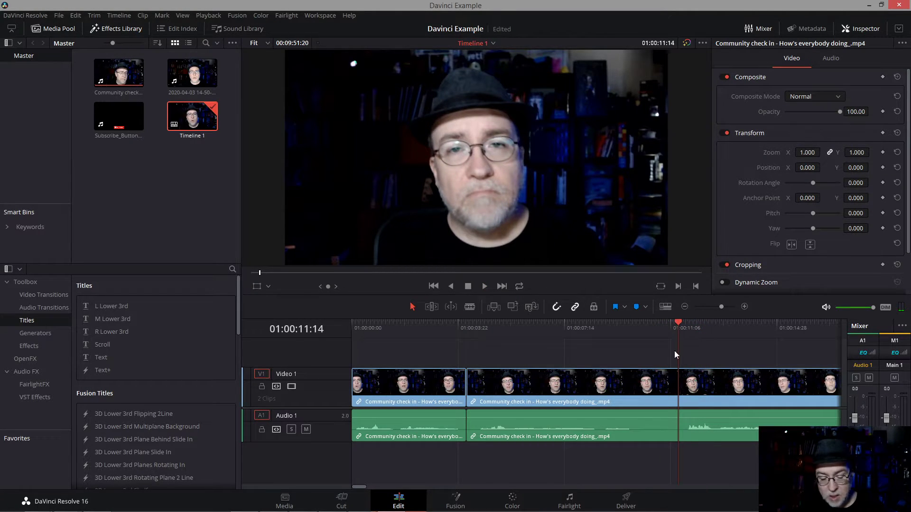
{"action": "left_click", "coordinate": [666, 385]}
{"action": "key", "text": "ctrl+b"}
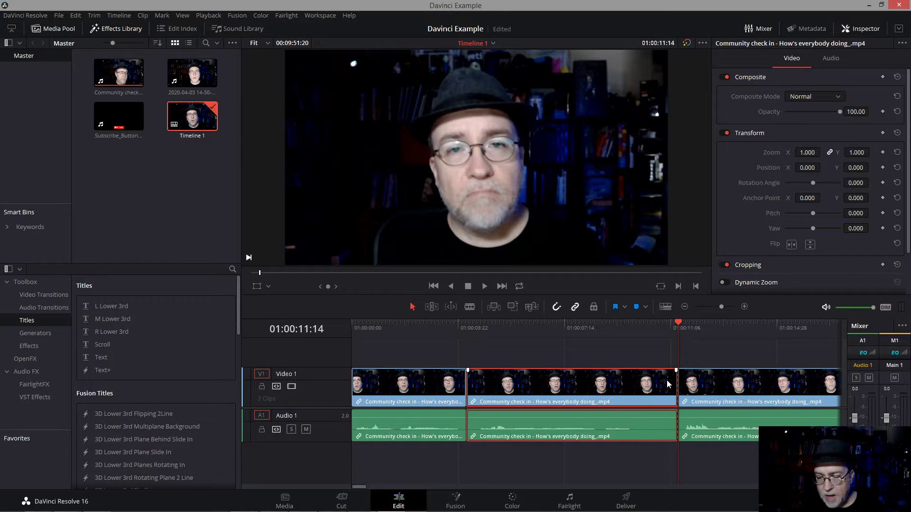
{"action": "key", "text": "Delete"}
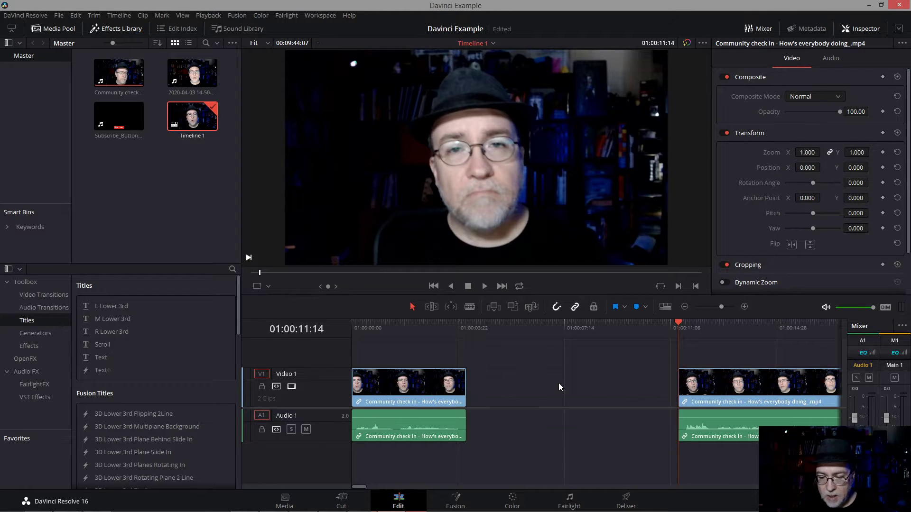
- Play the timeline from shortly before the new join between the first two clips to review the edit
{"action": "left_click", "coordinate": [448, 335]}
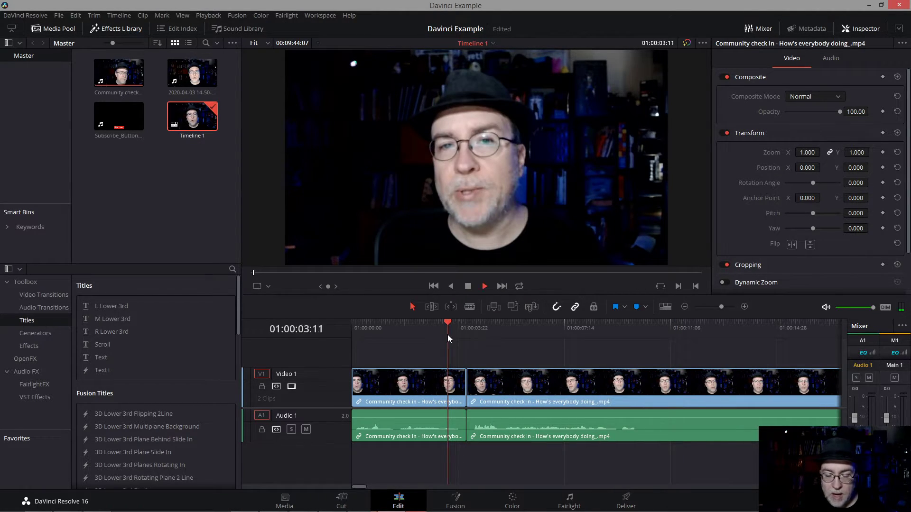
{"action": "key", "text": "space"}
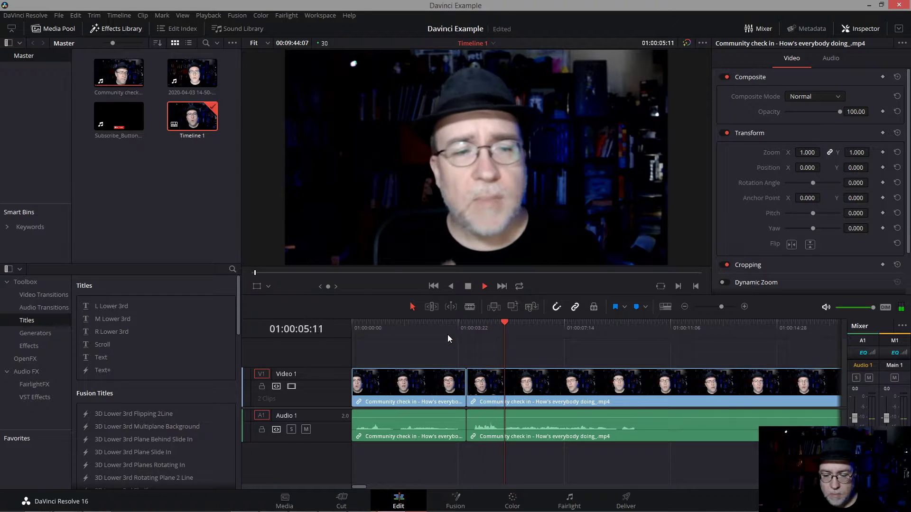
{"action": "key", "text": "space"}
{"action": "mouse_move", "coordinate": [459, 373]}
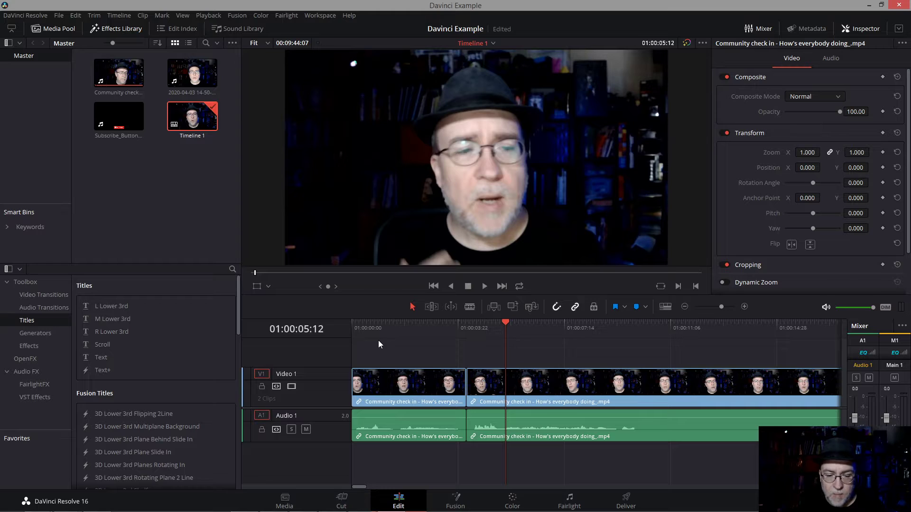
- Return to the timeline start, add a very short fade-in to the first video clip, and preview it
{"action": "key", "text": "Home"}
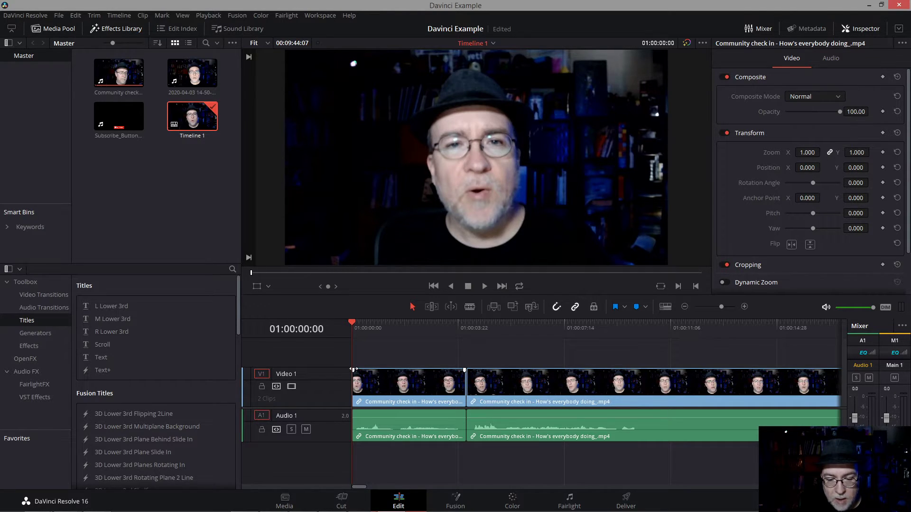
{"action": "left_click_drag", "start_coordinate": [354, 369], "coordinate": [355, 369]}
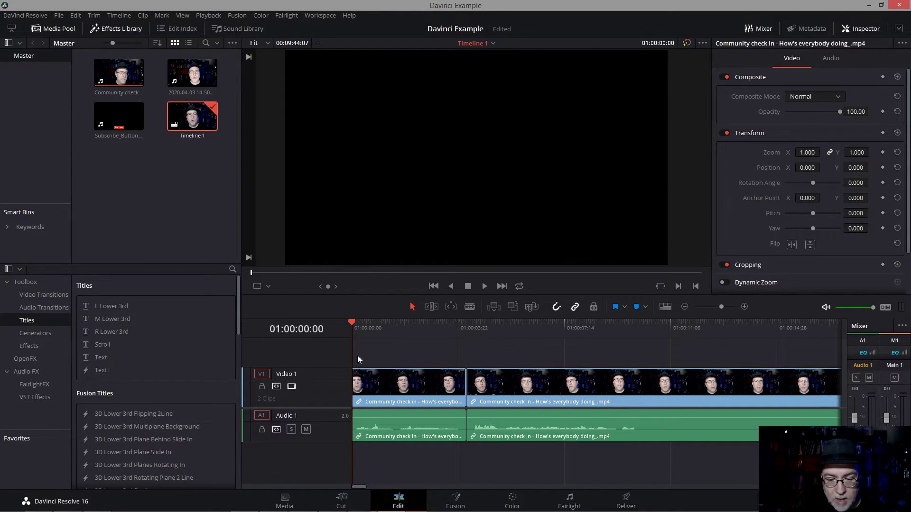
{"action": "left_click", "coordinate": [484, 286]}
{"action": "left_click", "coordinate": [451, 286]}
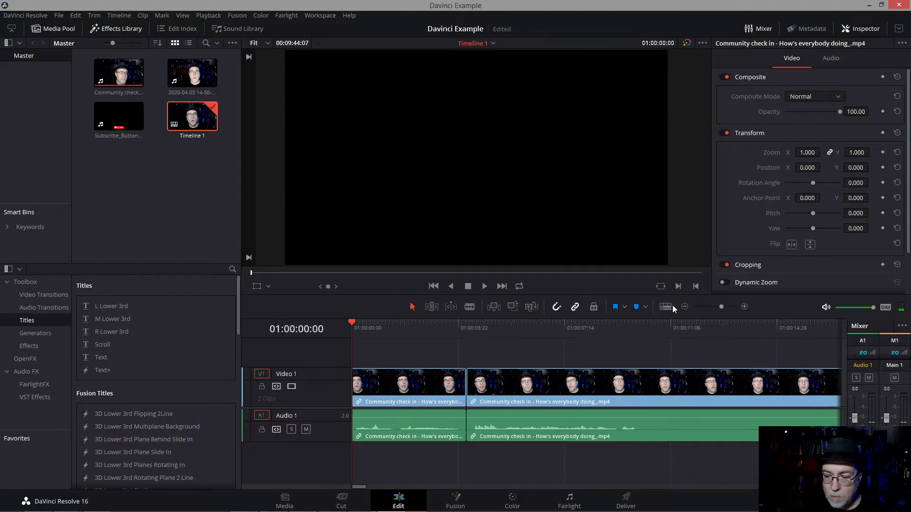
- Examine the first clip's fade-in up close by playing the opening second, then return to the timeline start
{"action": "left_click", "coordinate": [744, 307]}
{"action": "left_click", "coordinate": [744, 308]}
{"action": "left_click", "coordinate": [744, 307]}
{"action": "left_click", "coordinate": [744, 308]}
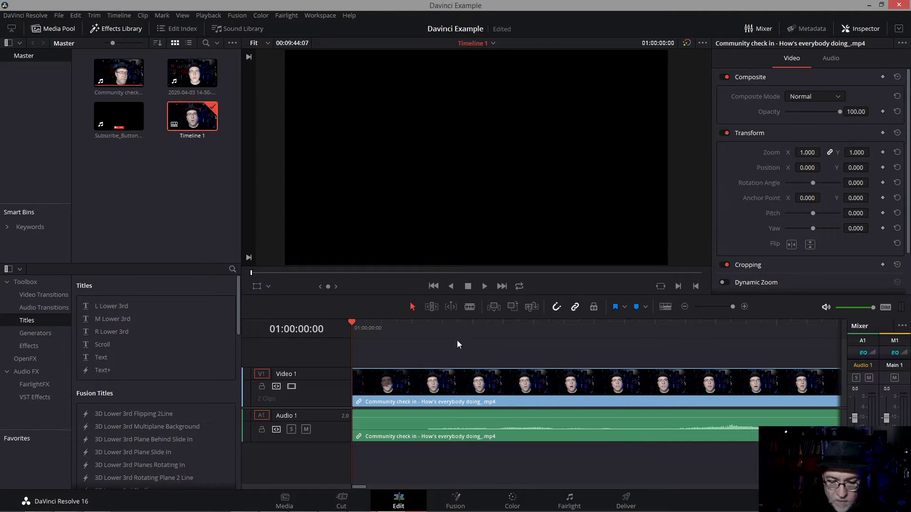
{"action": "left_click", "coordinate": [485, 286]}
{"action": "left_click", "coordinate": [468, 286]}
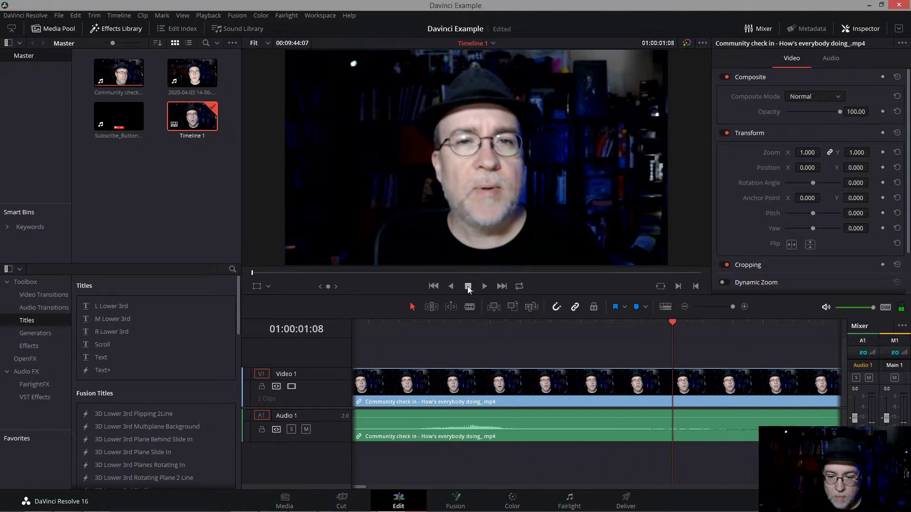
{"action": "left_click", "coordinate": [433, 286]}
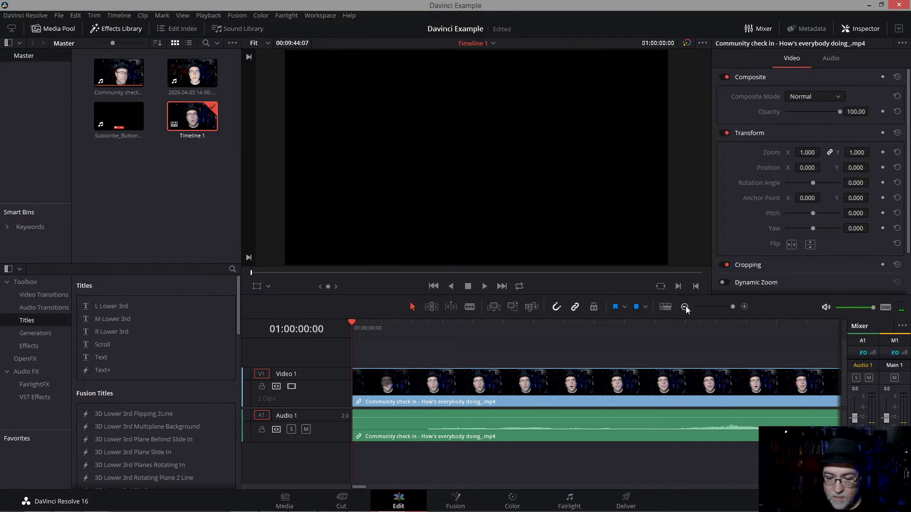
- Lengthen the fade-in at the start of the first video clip and play from the beginning past the join
{"action": "left_click", "coordinate": [685, 308]}
{"action": "left_click", "coordinate": [685, 308]}
{"action": "left_click", "coordinate": [686, 308]}
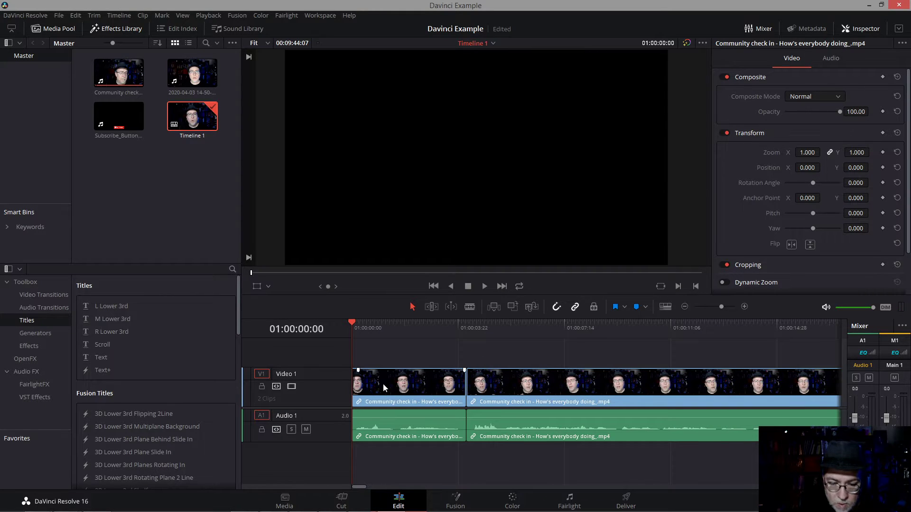
{"action": "left_click_drag", "start_coordinate": [358, 370], "coordinate": [369, 370]}
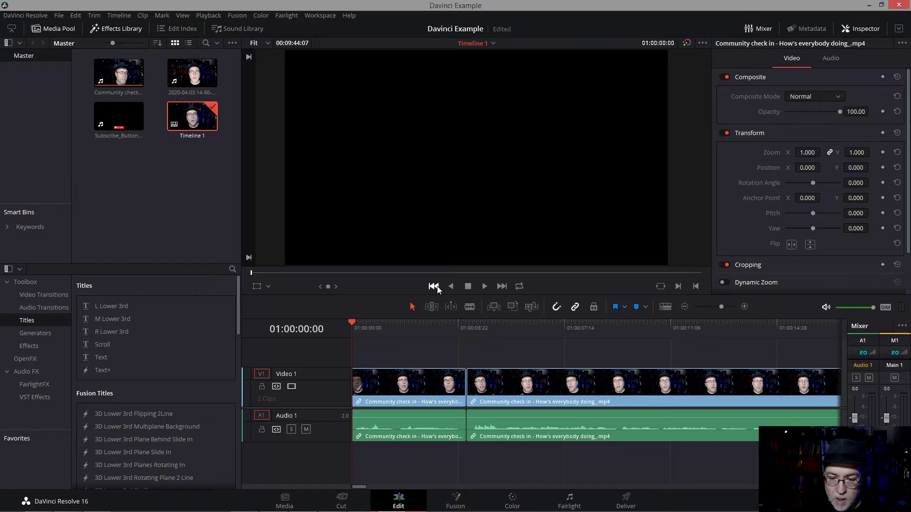
{"action": "left_click", "coordinate": [484, 287]}
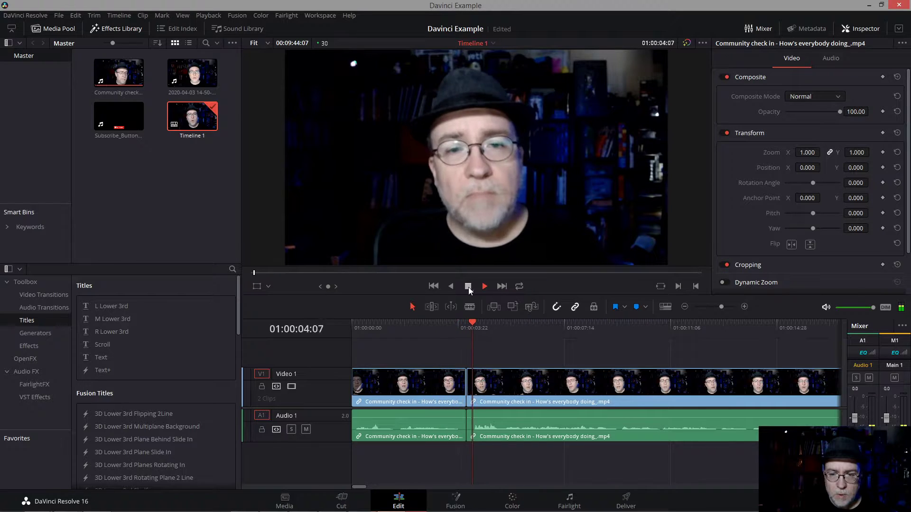
{"action": "left_click", "coordinate": [468, 287]}
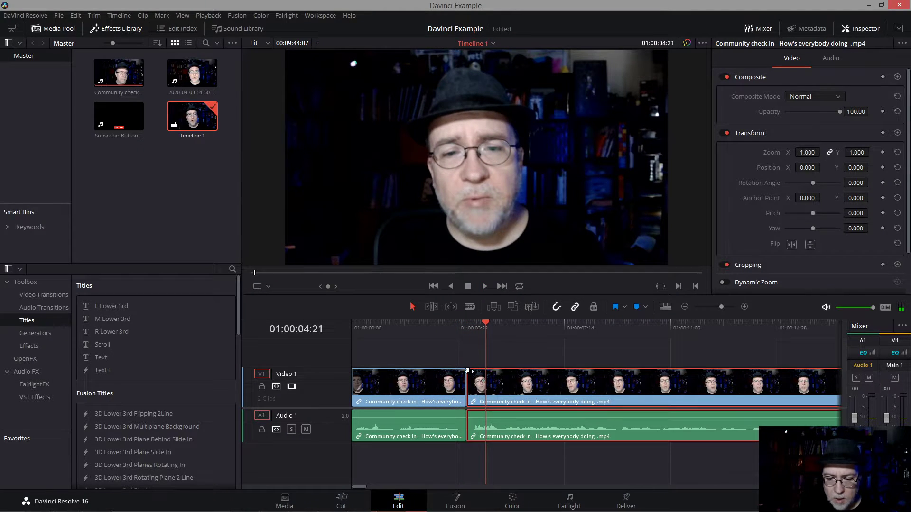
- Add a short fade-out to the end of the first video clip and scrub across the join to 01:00:04:26
{"action": "left_click", "coordinate": [459, 377]}
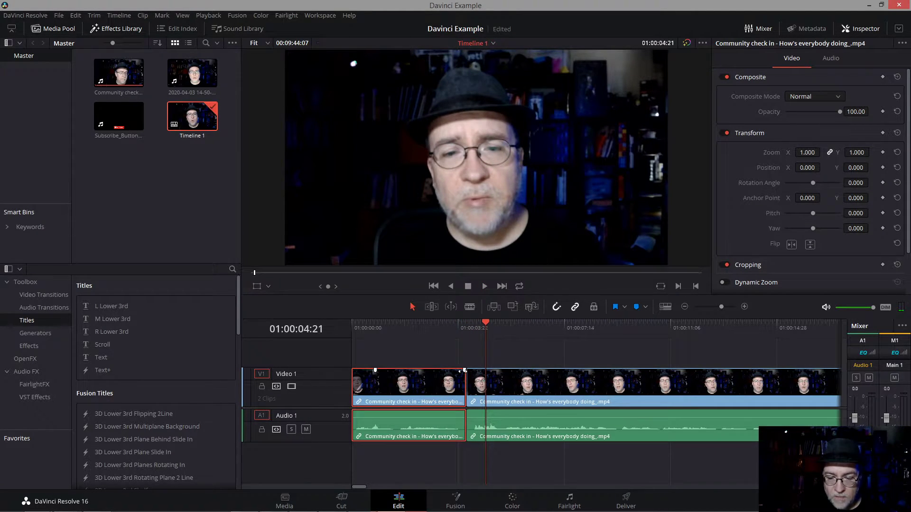
{"action": "left_click_drag", "start_coordinate": [462, 371], "coordinate": [458, 372]}
{"action": "left_click_drag", "start_coordinate": [459, 327], "coordinate": [491, 323]}
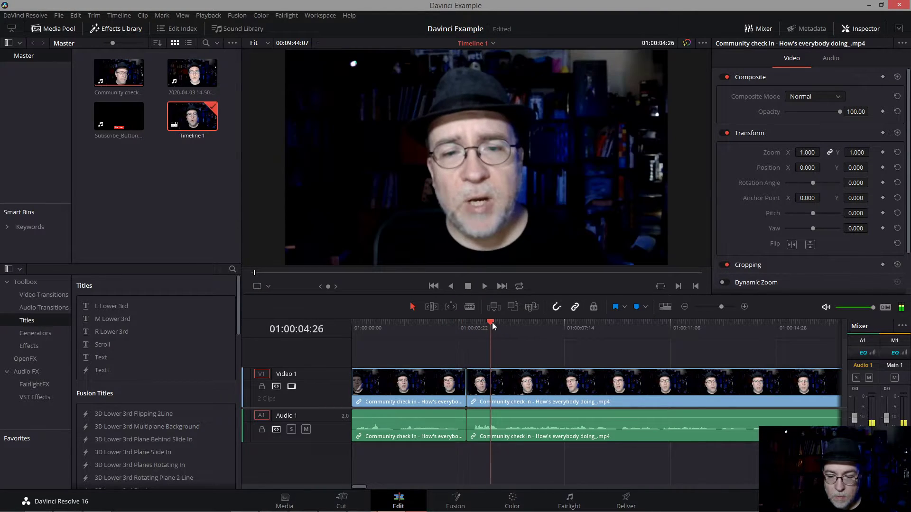
- Replay the timeline from the start and across the join to review the fade between the two clips
{"action": "left_click", "coordinate": [434, 287]}
{"action": "left_click", "coordinate": [484, 286]}
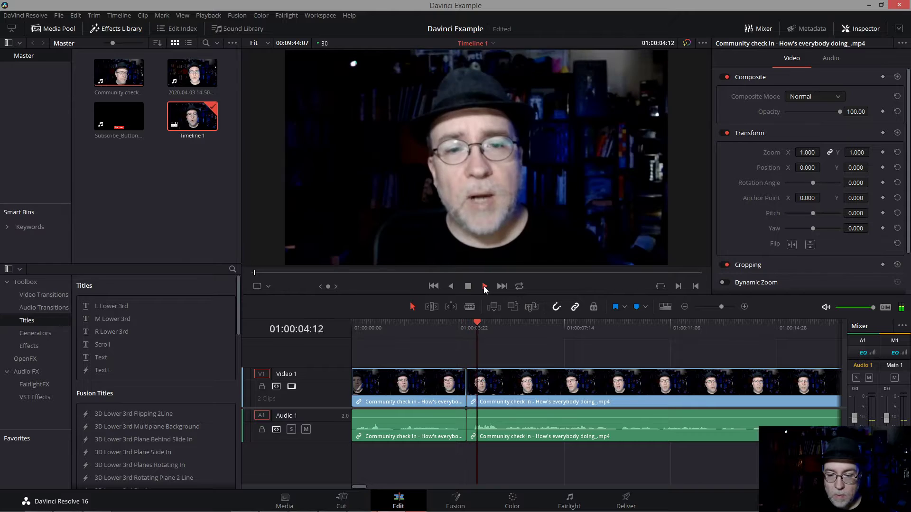
{"action": "left_click", "coordinate": [433, 286]}
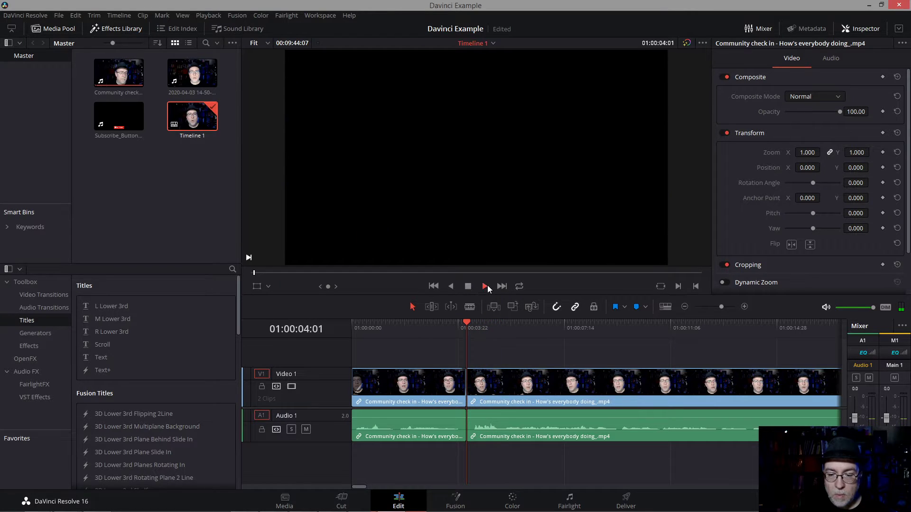
{"action": "left_click", "coordinate": [483, 286]}
{"action": "left_click", "coordinate": [468, 286]}
{"action": "left_click", "coordinate": [433, 286]}
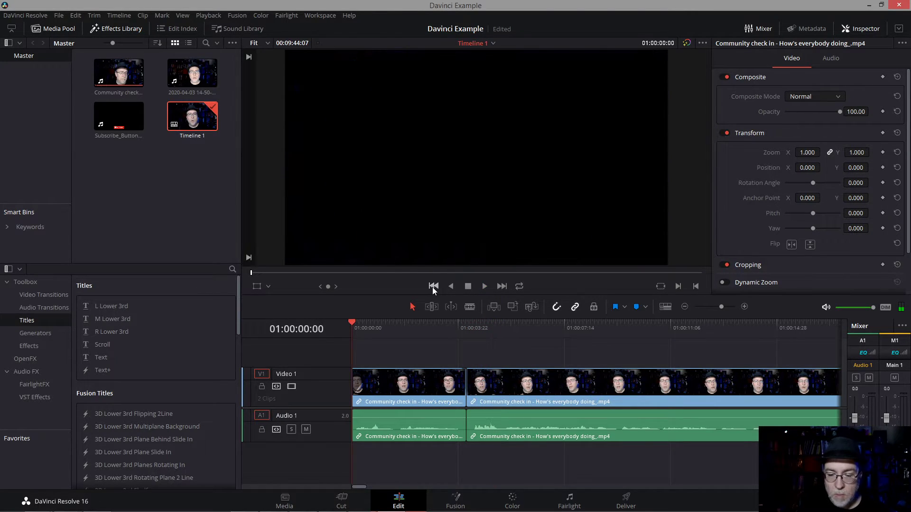
{"action": "left_click", "coordinate": [485, 287]}
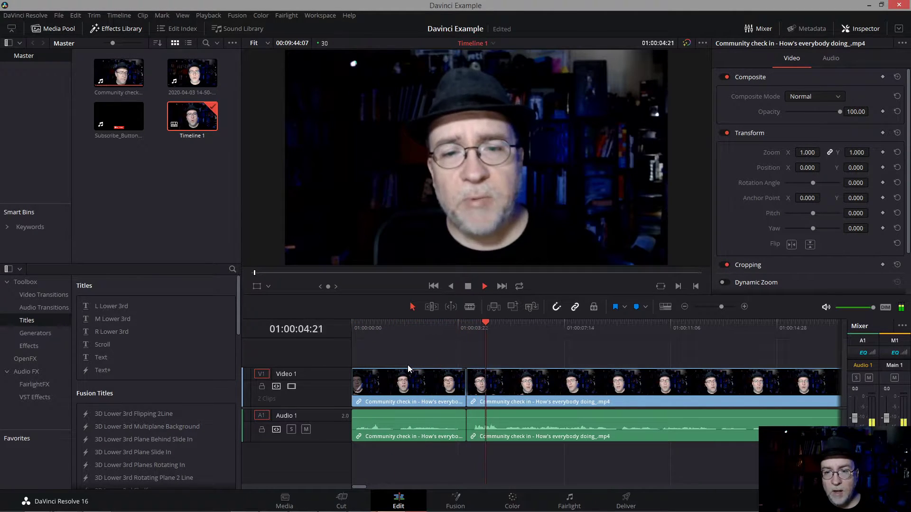
{"action": "left_click", "coordinate": [470, 286]}
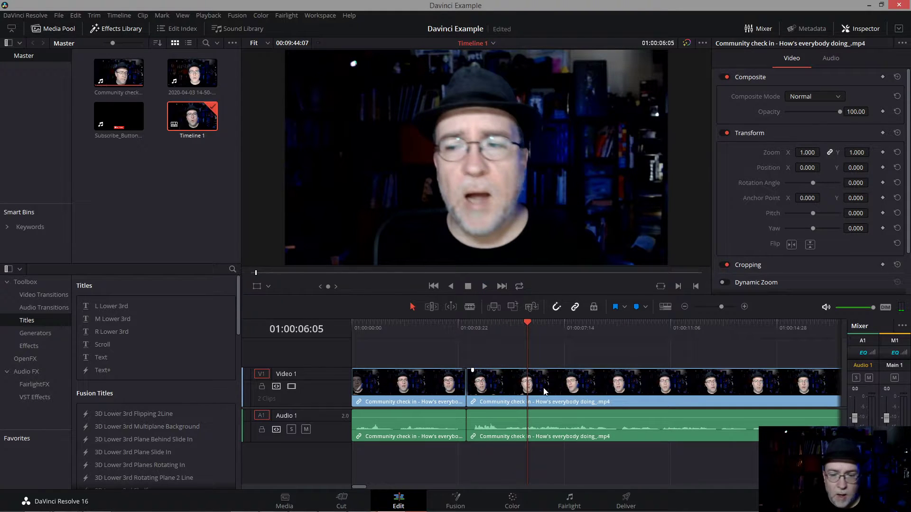
- Move the playhead through 01:00:07:15 further into the second clip and play a short stretch from there
{"action": "left_click_drag", "start_coordinate": [530, 329], "coordinate": [566, 335]}
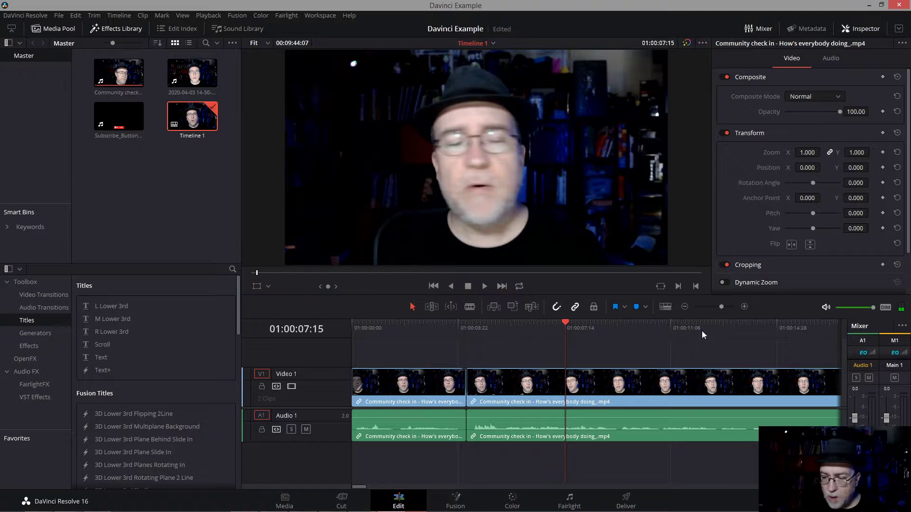
{"action": "left_click", "coordinate": [685, 306]}
{"action": "left_click", "coordinate": [685, 306]}
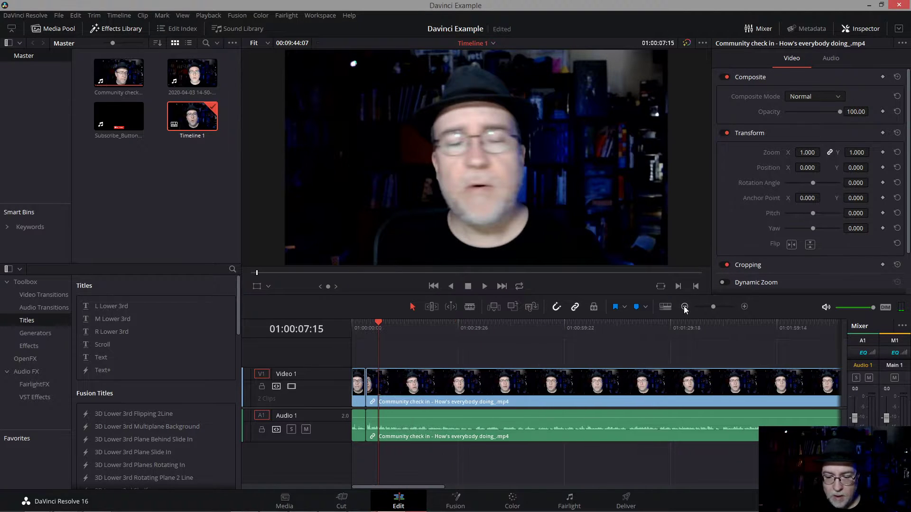
{"action": "left_click_drag", "start_coordinate": [383, 323], "coordinate": [401, 324]}
{"action": "left_click", "coordinate": [485, 286]}
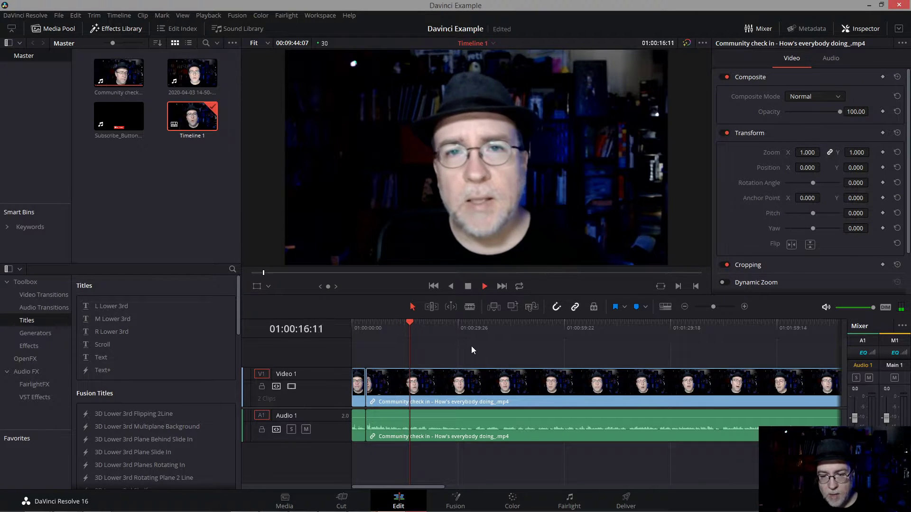
{"action": "key", "text": "space"}
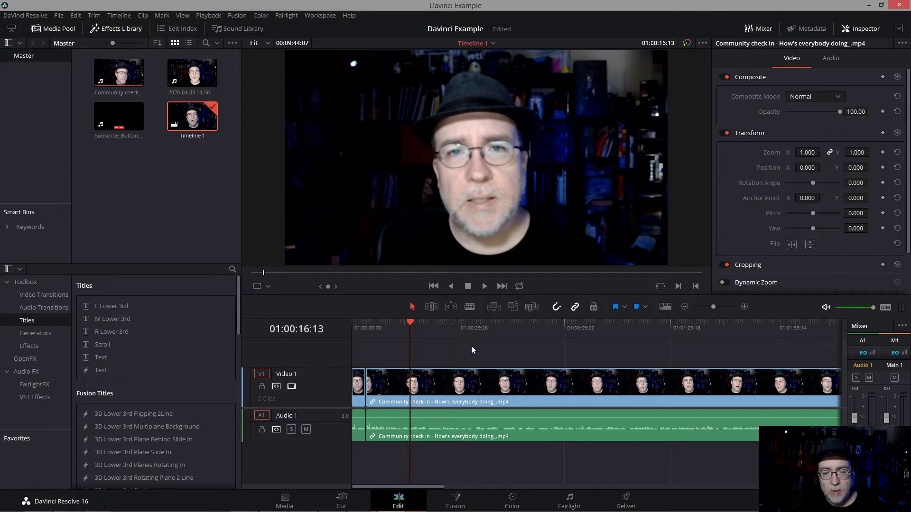
- Play the second clip forward, raising the playback speed through 2x and 4x to 8x, and stop
{"action": "key", "text": "space"}
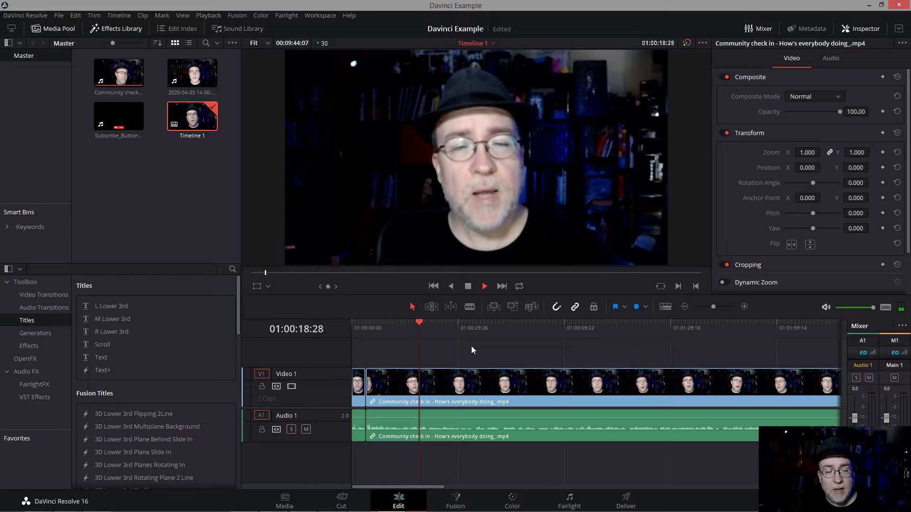
{"action": "key", "text": "l"}
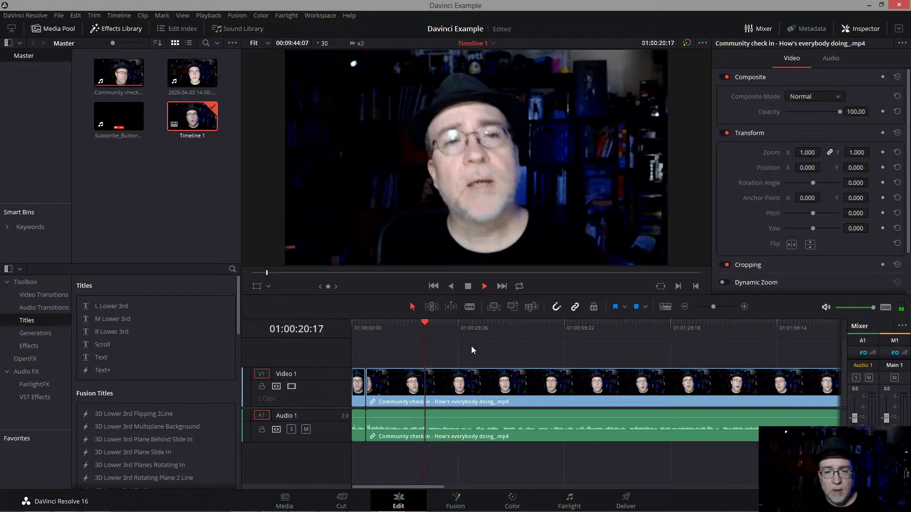
{"action": "key", "text": "l"}
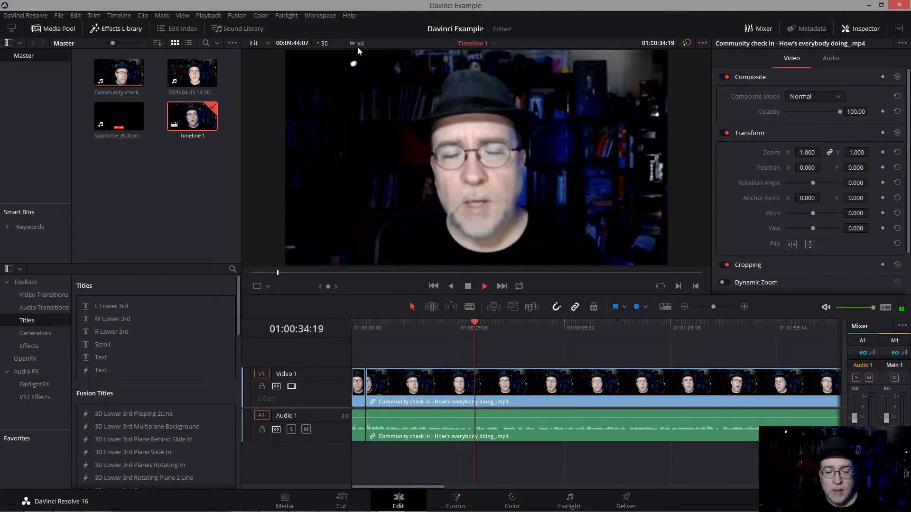
{"action": "key", "text": "l"}
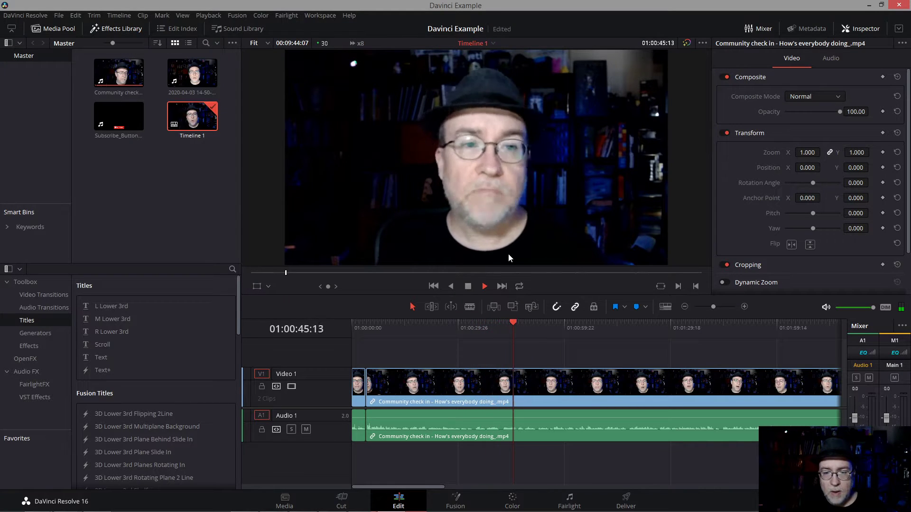
{"action": "key", "text": "k"}
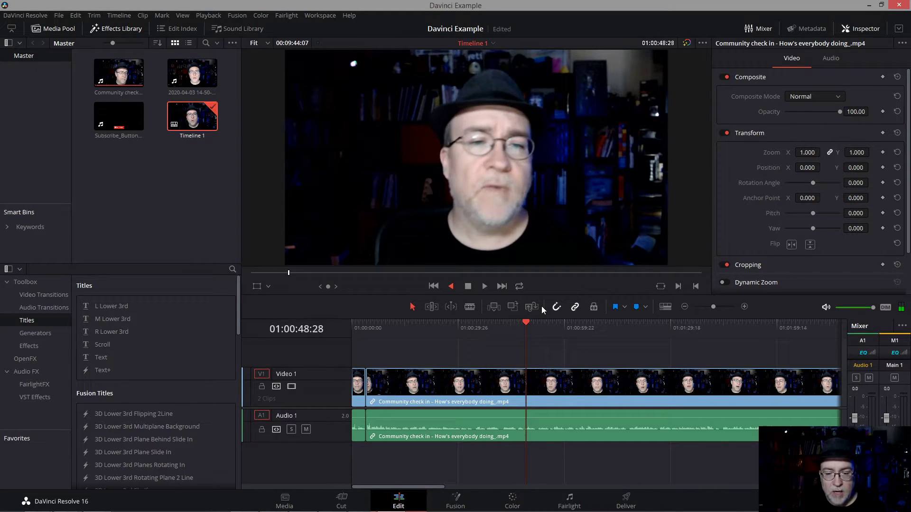
- Play the timeline in reverse, raising the speed to 8x, and stop at 01:00:32:03
{"action": "key", "text": "j"}
{"action": "key", "text": "j"}
{"action": "key", "text": "j"}
{"action": "key", "text": "j"}
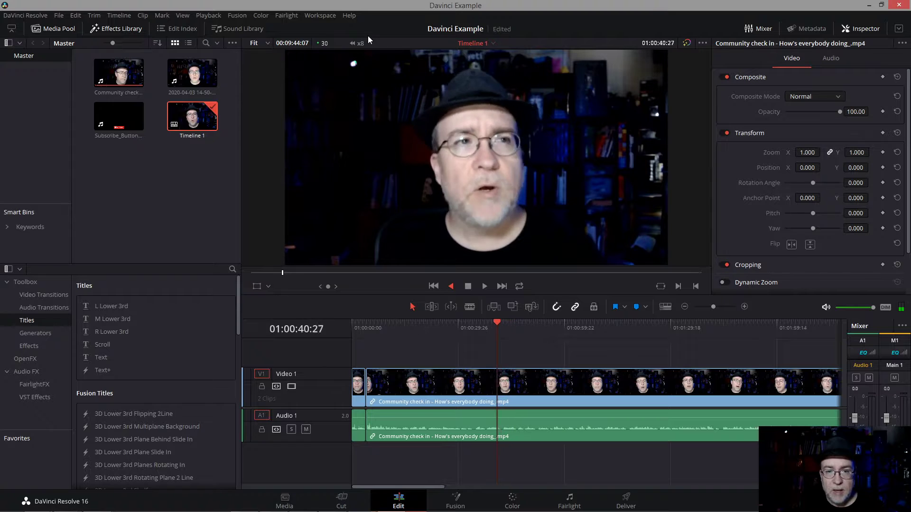
{"action": "key", "text": "k"}
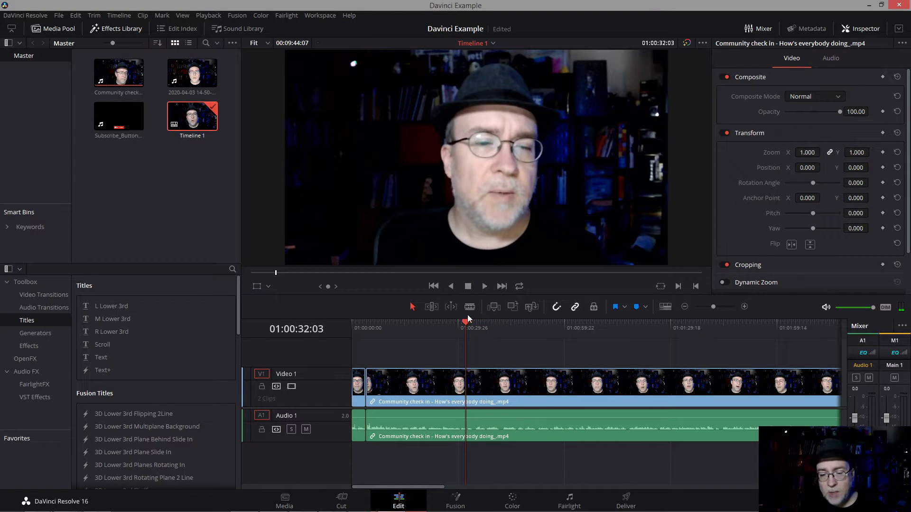
- Overlay Subscribe_Button.mov on a new track above the long Community check in clip at 01:00:41:26 and play through that section
{"action": "left_click_drag", "start_coordinate": [465, 322], "coordinate": [500, 342]}
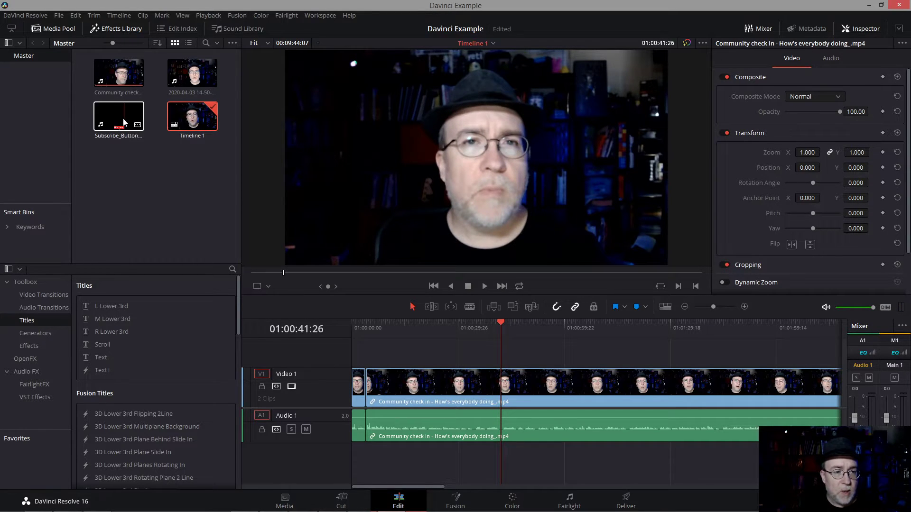
{"action": "left_click_drag", "start_coordinate": [121, 120], "coordinate": [504, 355]}
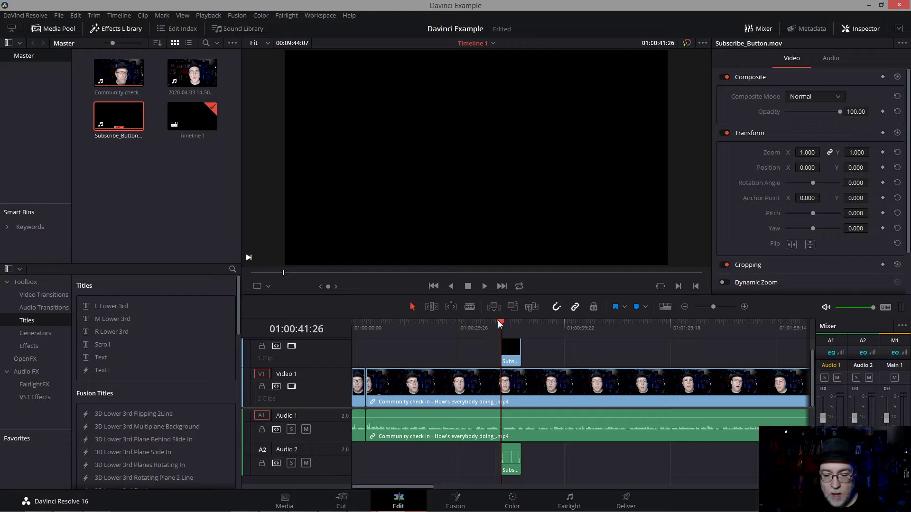
{"action": "left_click_drag", "start_coordinate": [499, 323], "coordinate": [472, 323]}
{"action": "left_click", "coordinate": [484, 286]}
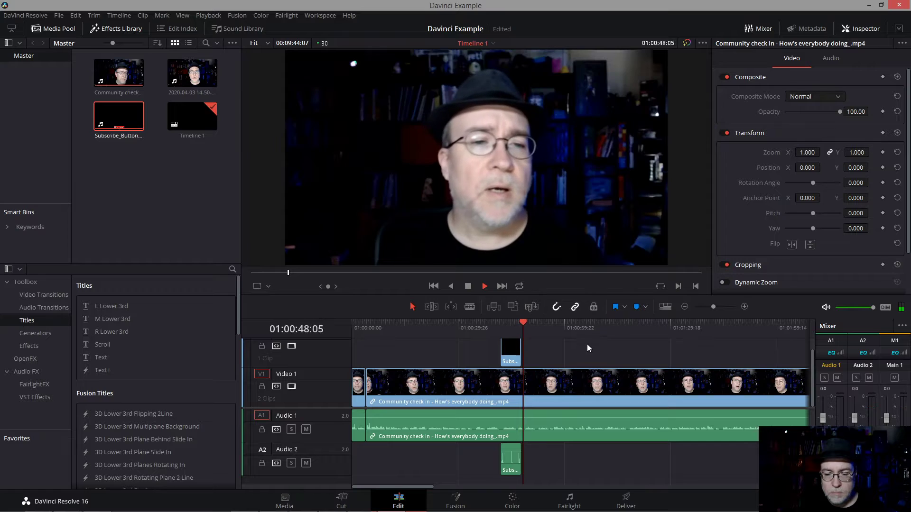
{"action": "left_click", "coordinate": [470, 286]}
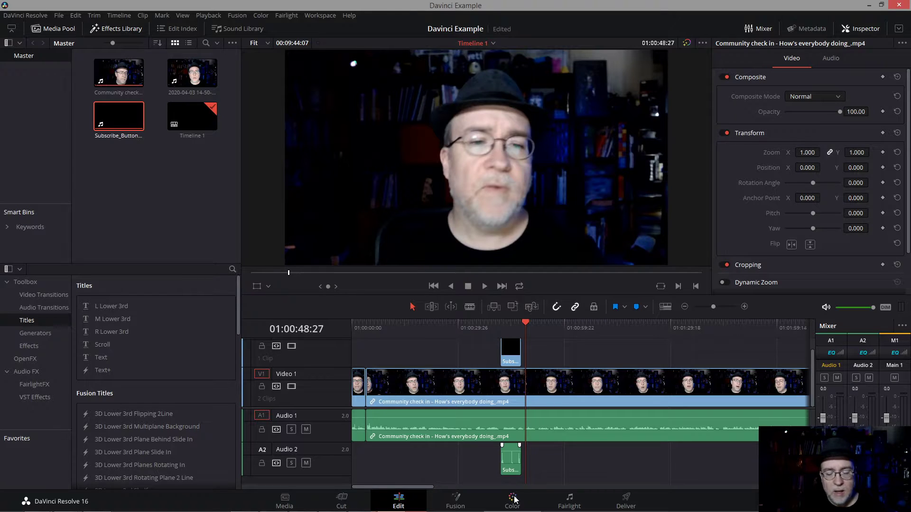
- Delete the Subscribe_Button.mov overlay from the timeline
{"action": "left_click", "coordinate": [516, 353]}
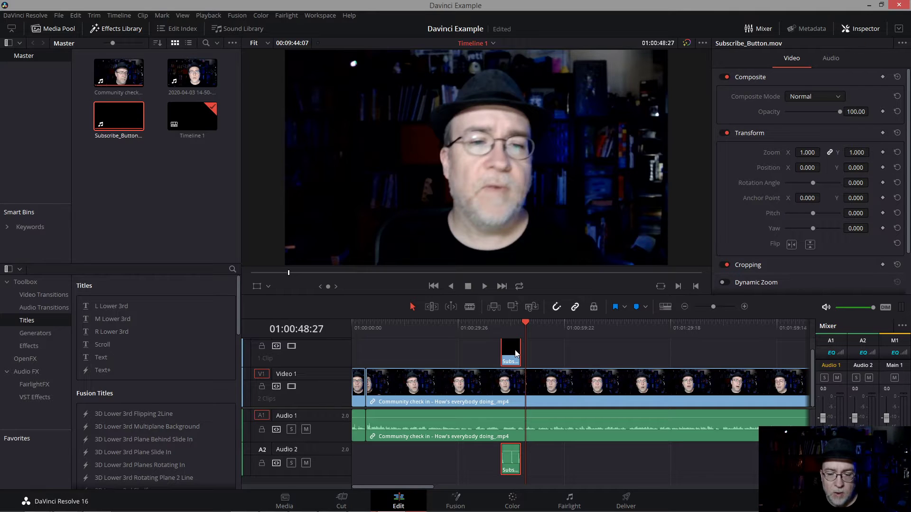
{"action": "key", "text": "Delete"}
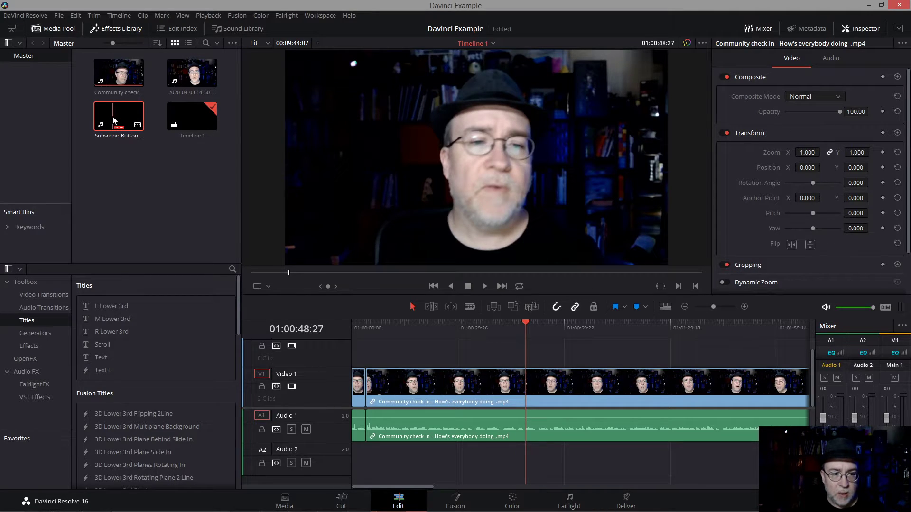
{"action": "key", "text": "Home"}
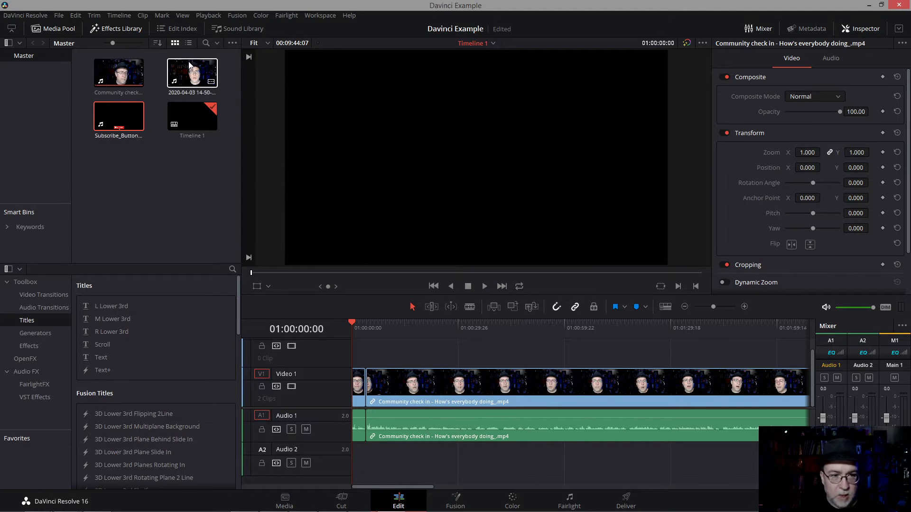
{"action": "left_click_drag", "start_coordinate": [194, 75], "coordinate": [462, 153]}
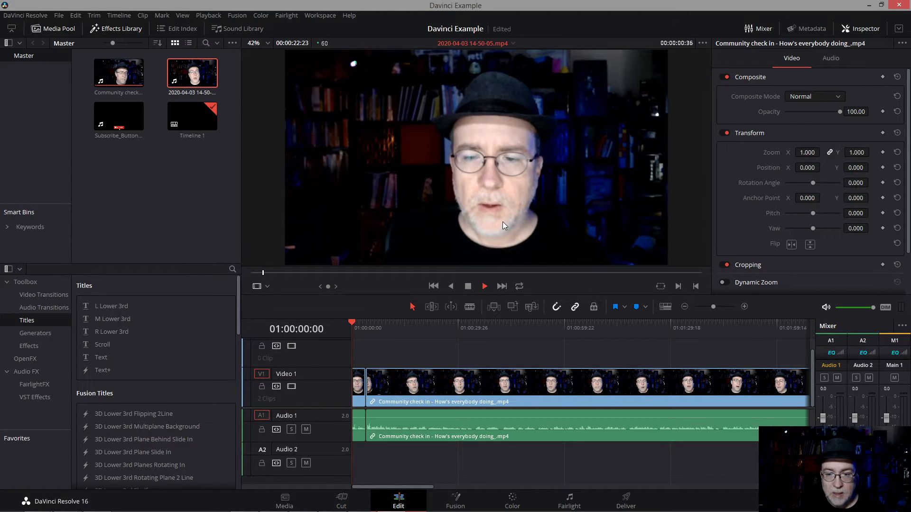
{"action": "left_click", "coordinate": [467, 286]}
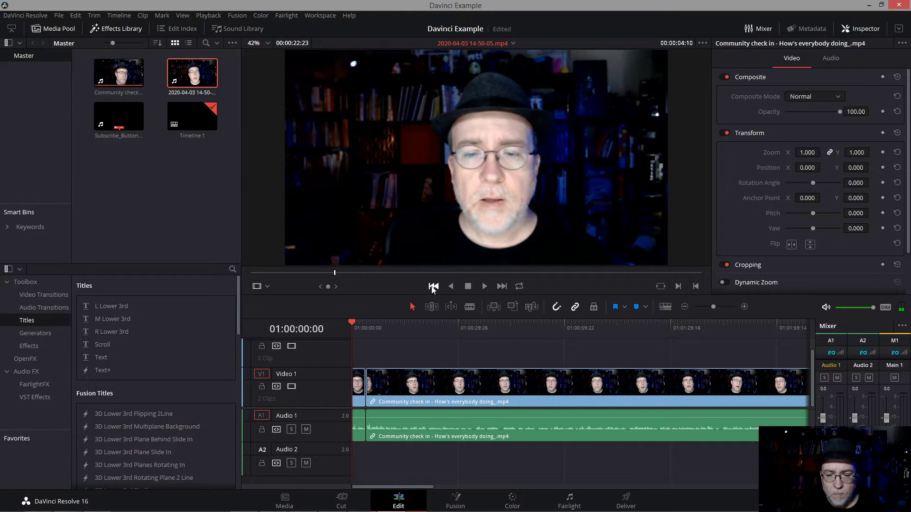
{"action": "left_click_drag", "start_coordinate": [202, 78], "coordinate": [357, 359]}
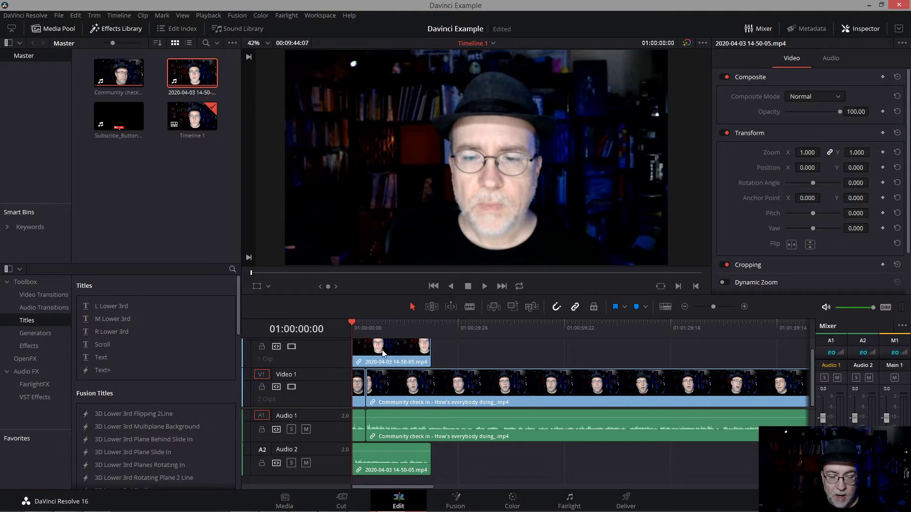
{"action": "mouse_move", "coordinate": [358, 326]}
{"action": "left_mouse_down"}
{"action": "mouse_move", "coordinate": [437, 328]}
{"action": "mouse_move", "coordinate": [349, 337]}
{"action": "left_mouse_up"}
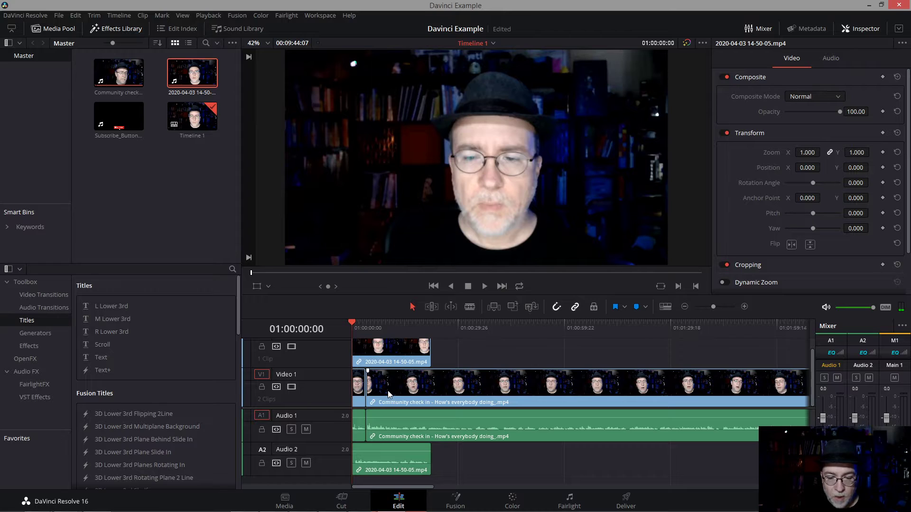
{"action": "left_click_drag", "start_coordinate": [388, 393], "coordinate": [516, 397]}
{"action": "left_click_drag", "start_coordinate": [359, 393], "coordinate": [442, 392]}
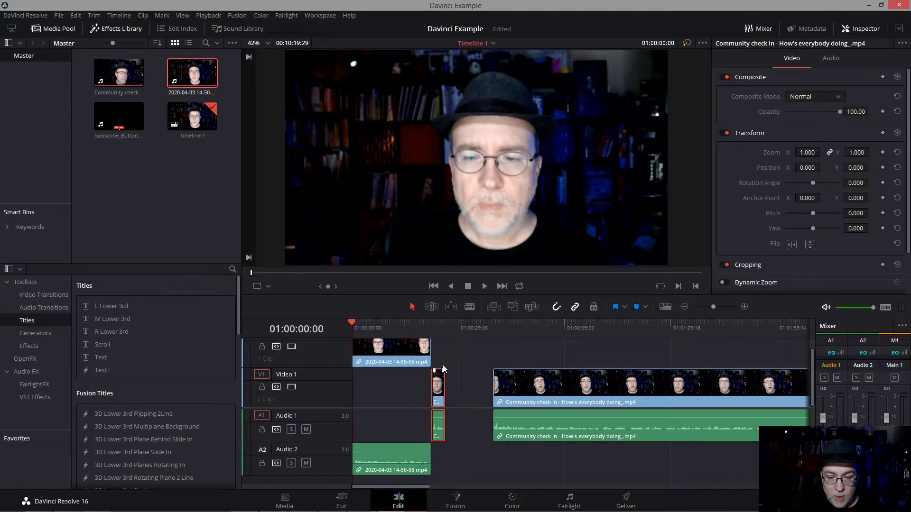
{"action": "left_click_drag", "start_coordinate": [506, 390], "coordinate": [465, 382]}
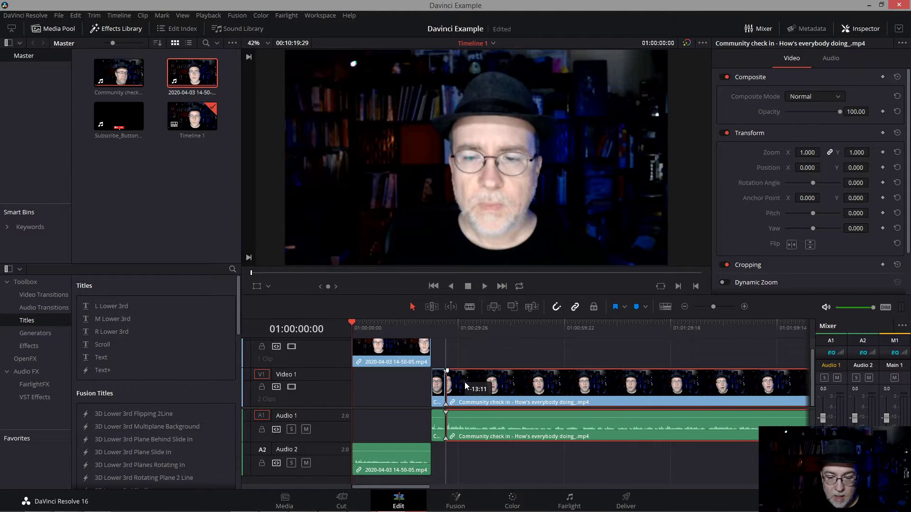
{"action": "left_click", "coordinate": [413, 329]}
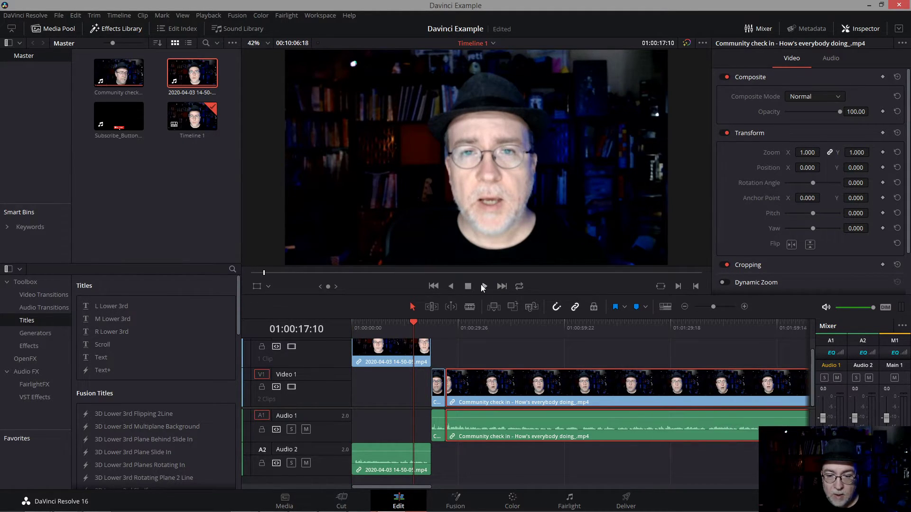
{"action": "left_click", "coordinate": [360, 348]}
{"action": "scroll", "coordinate": [363, 352], "scroll_direction": "up", "scroll_amount": 1}
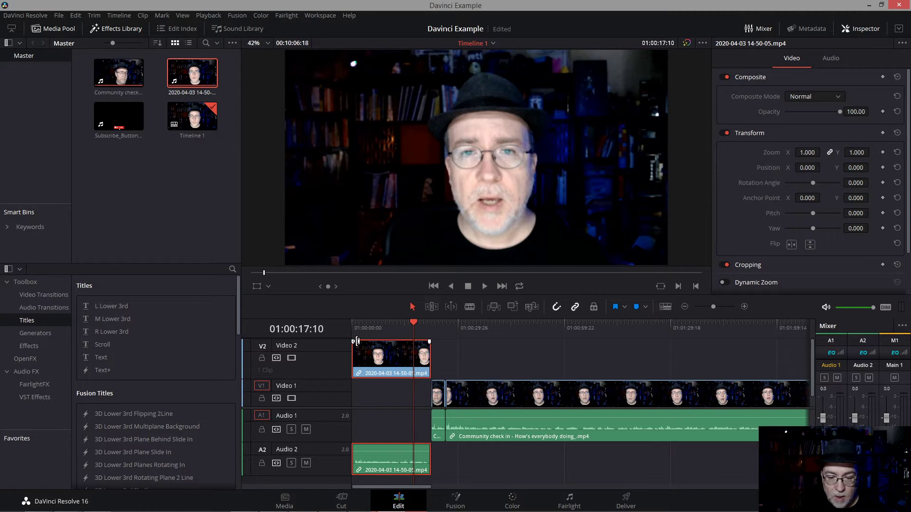
{"action": "left_click_drag", "start_coordinate": [353, 342], "coordinate": [359, 342]}
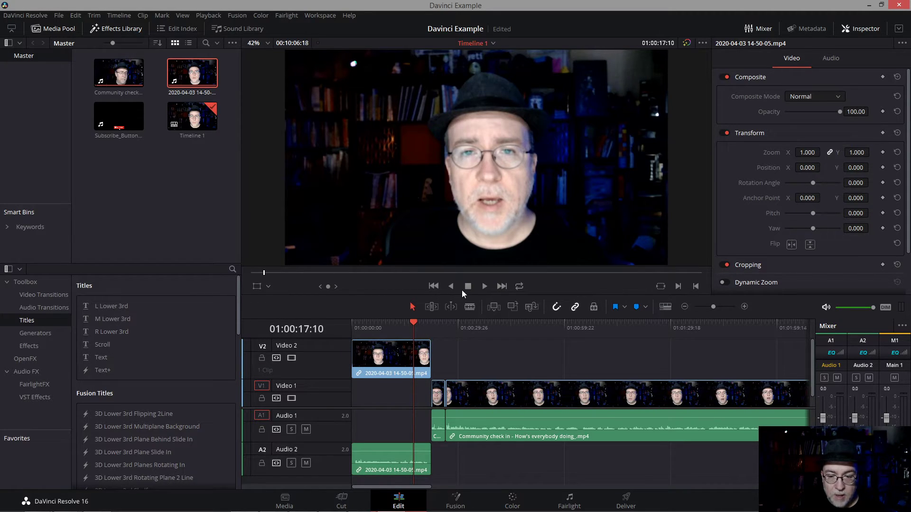
- Play the timeline from the start across the join into the Community check in clips, briefly at 2x speed, and stop at 01:00:26:09
{"action": "left_click", "coordinate": [434, 286]}
{"action": "left_click", "coordinate": [484, 287]}
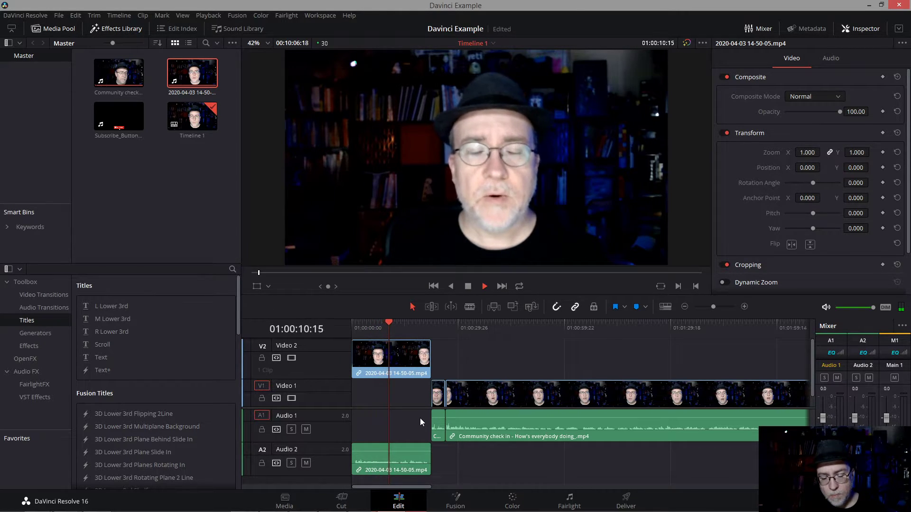
{"action": "key", "text": "l"}
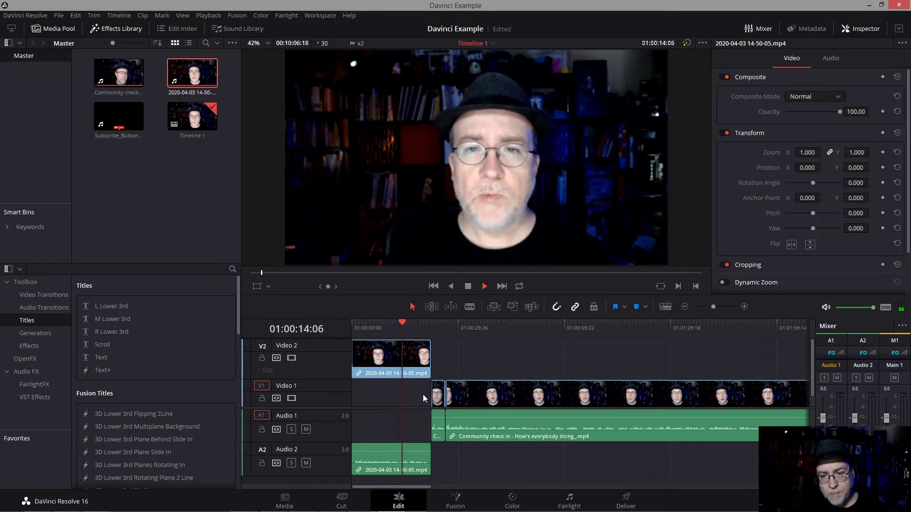
{"action": "key", "text": "k"}
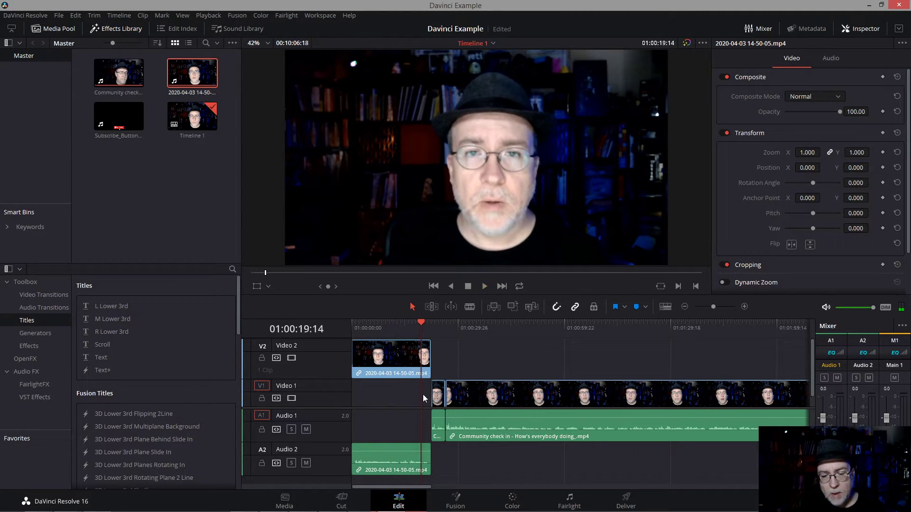
{"action": "key", "text": "l"}
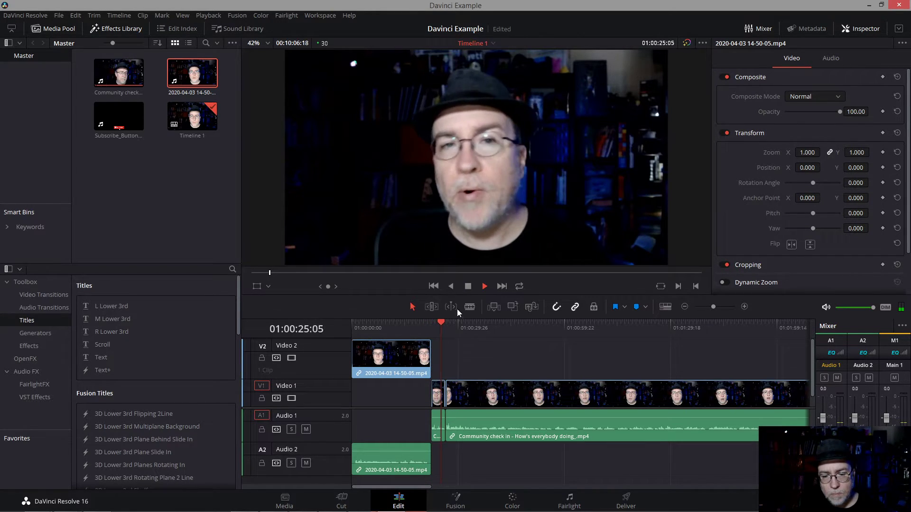
{"action": "left_click", "coordinate": [468, 286]}
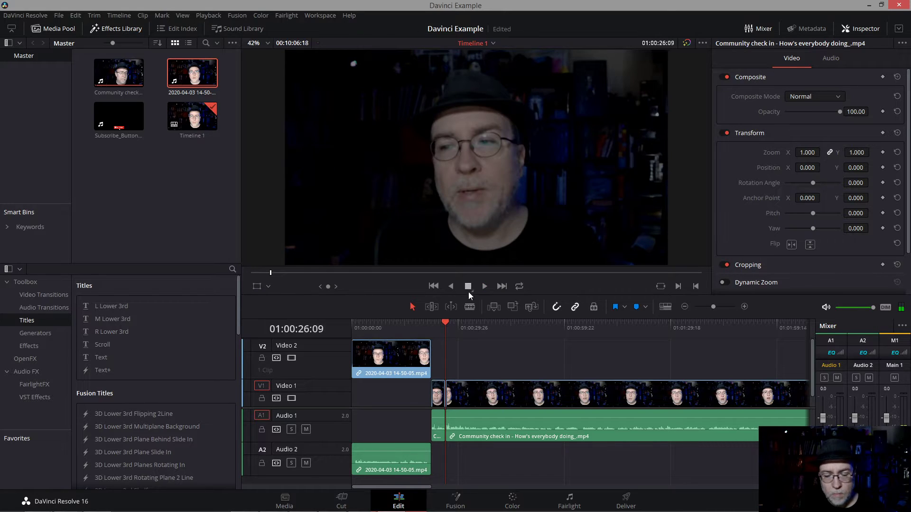
- Try raising the audio volume of the long Community check in clip, and undo the change
{"action": "left_click", "coordinate": [478, 330]}
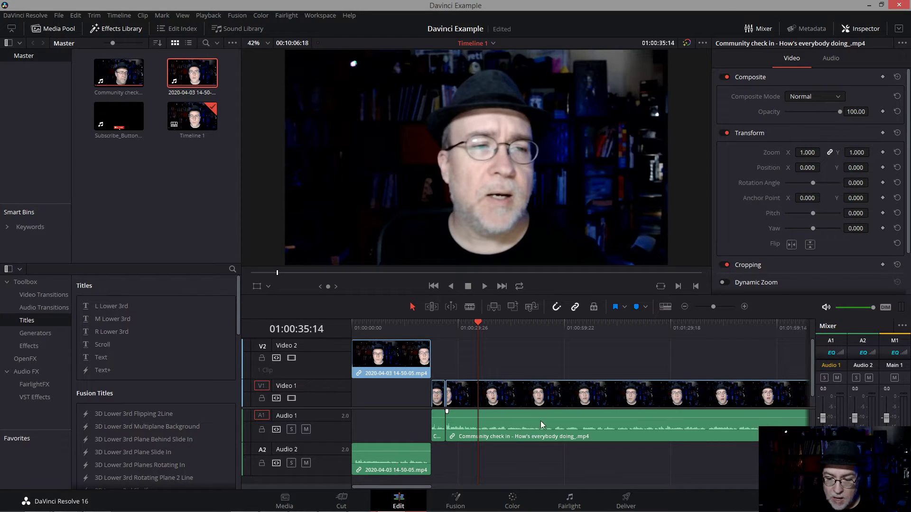
{"action": "left_click_drag", "start_coordinate": [547, 417], "coordinate": [543, 411]}
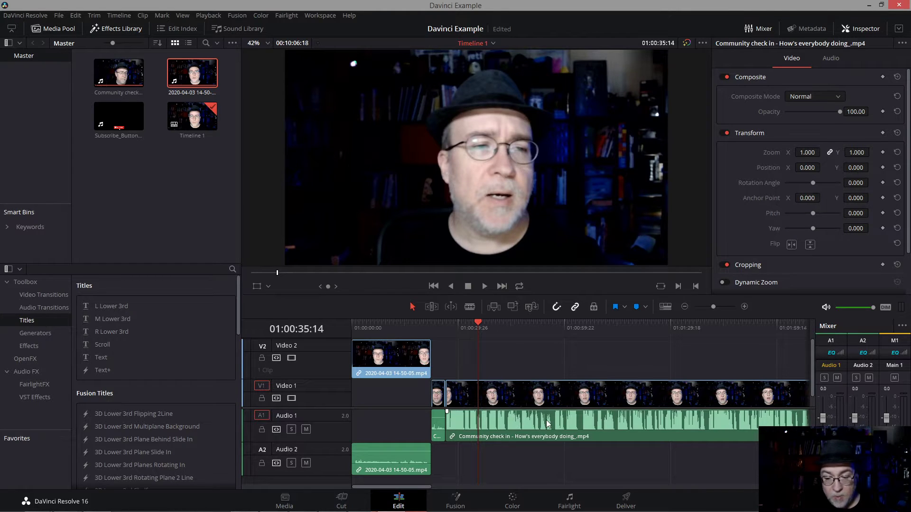
{"action": "key", "text": "ctrl+z"}
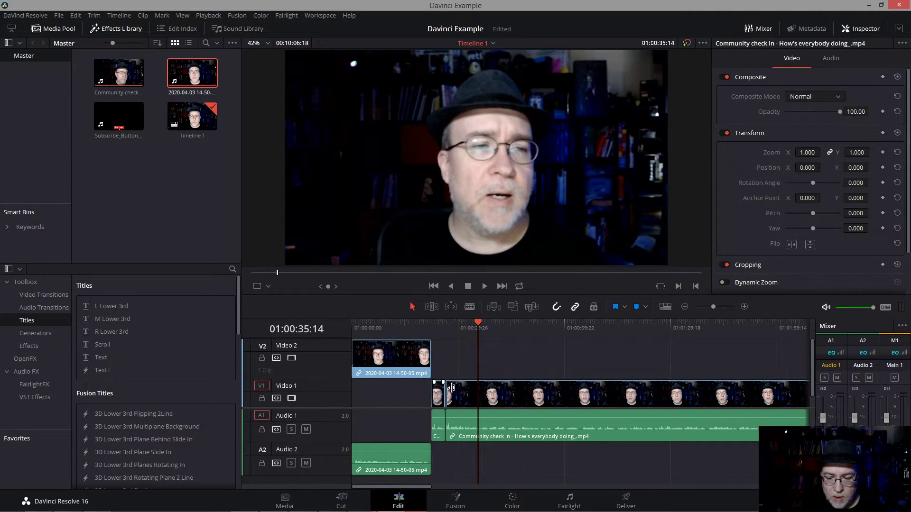
{"action": "left_click", "coordinate": [399, 352]}
{"action": "left_click_drag", "start_coordinate": [396, 381], "coordinate": [397, 383]}
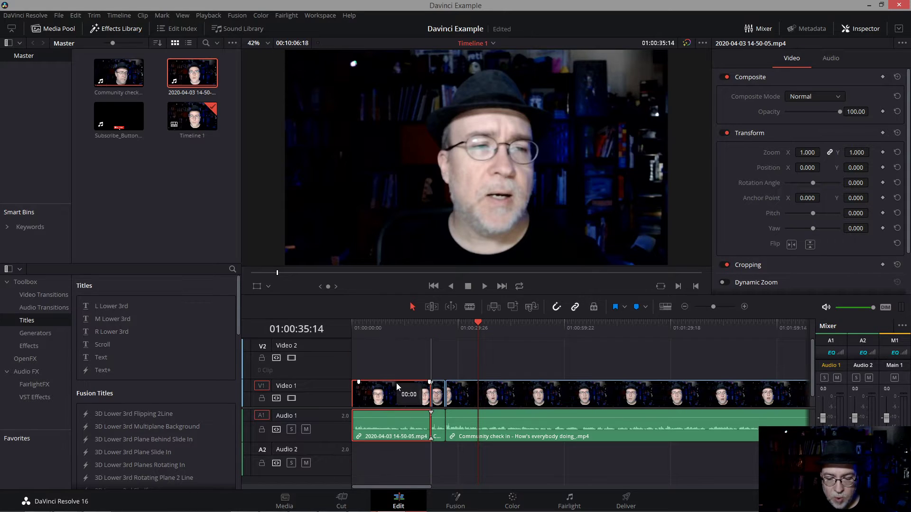
{"action": "left_click", "coordinate": [425, 325]}
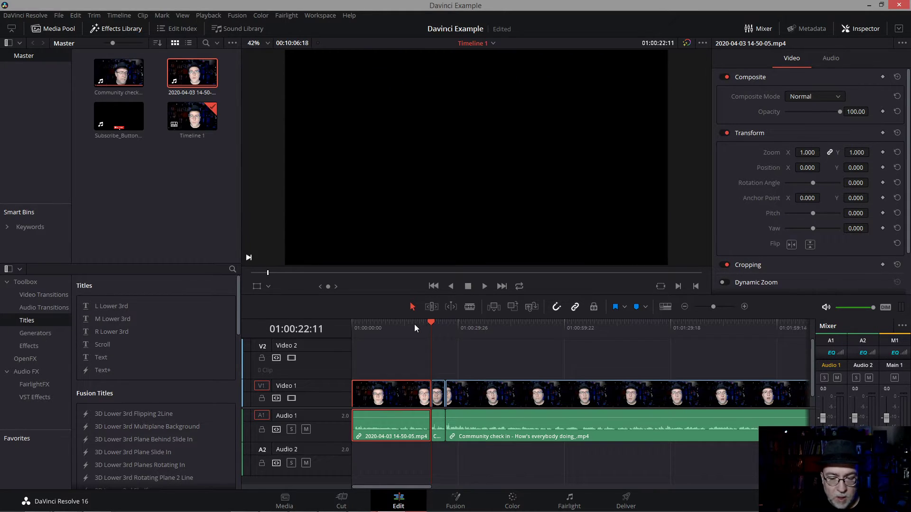
{"action": "left_click", "coordinate": [414, 327]}
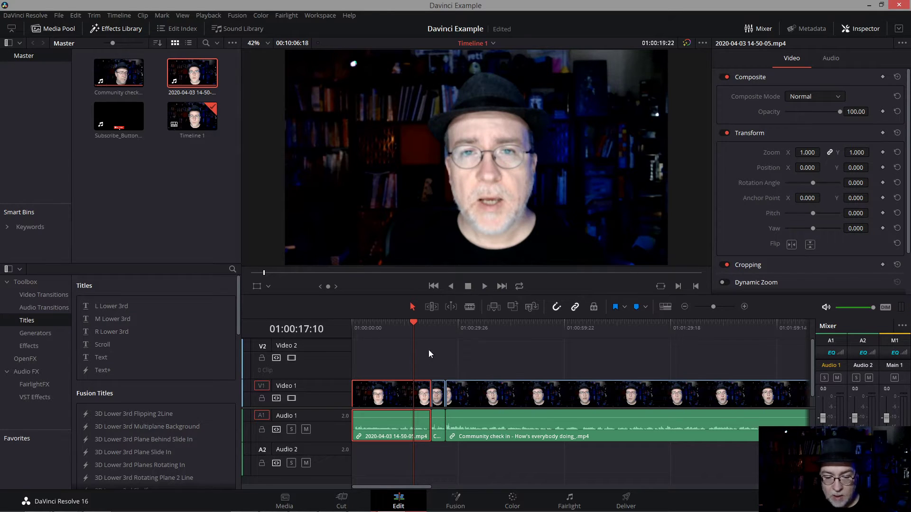
{"action": "left_click", "coordinate": [440, 397]}
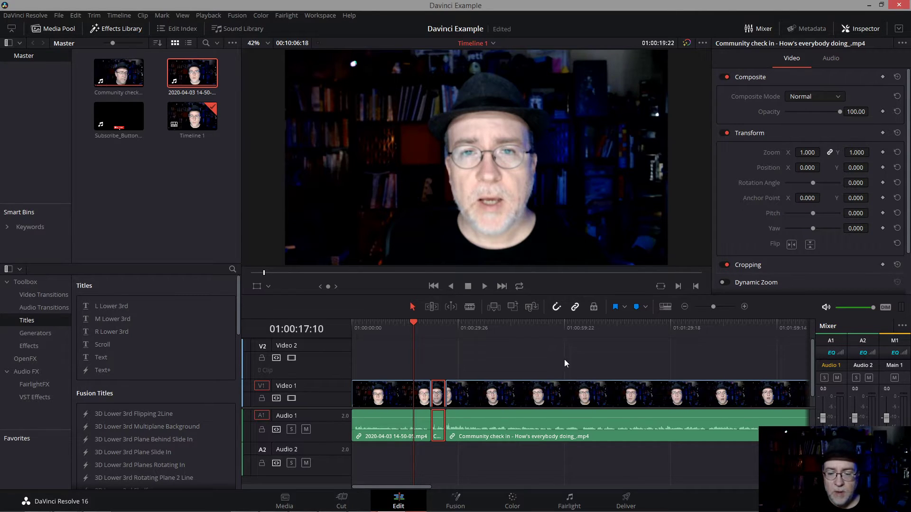
- Split the long Community check in clip at 01:01:00:00 and delete everything after the cut
{"action": "left_click_drag", "start_coordinate": [547, 332], "coordinate": [565, 323]}
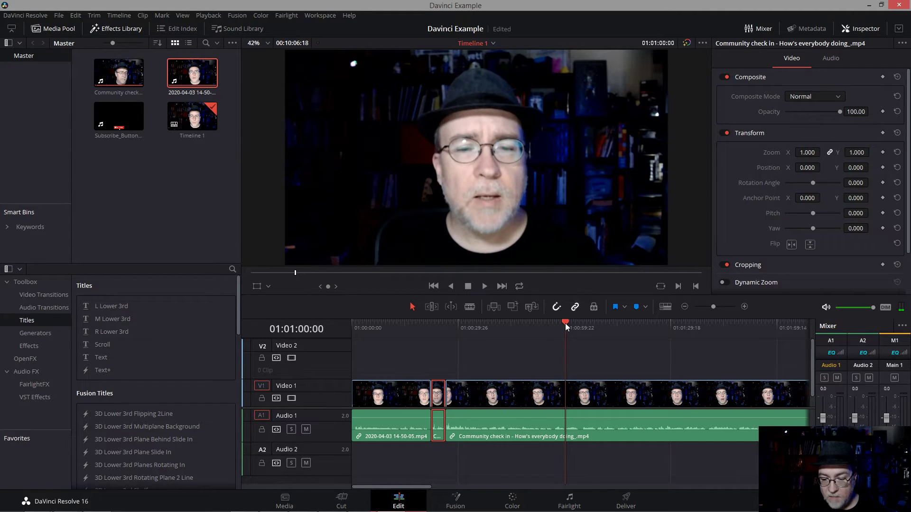
{"action": "left_click", "coordinate": [574, 384]}
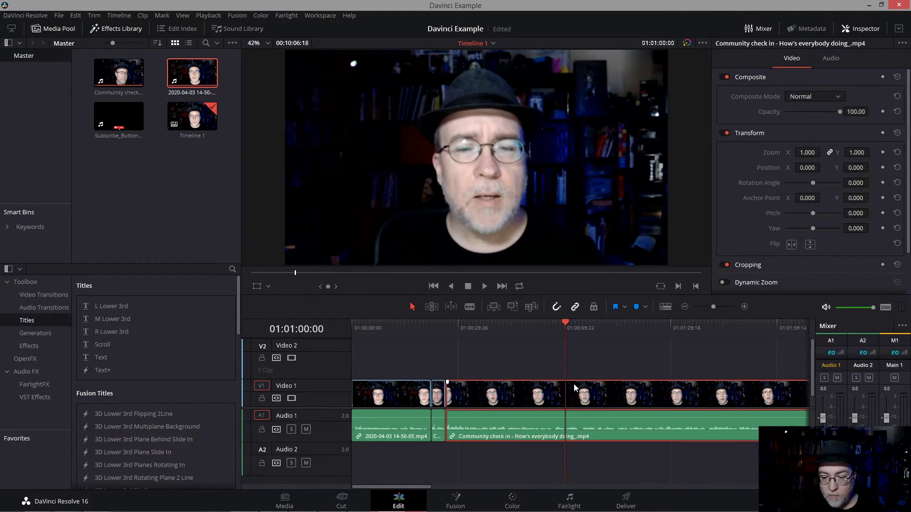
{"action": "key", "text": "ctrl+b"}
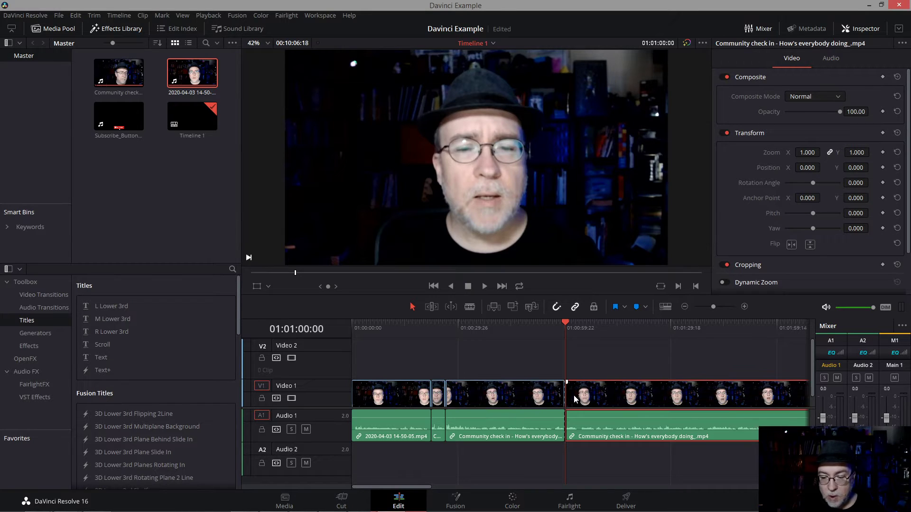
{"action": "key", "text": "Delete"}
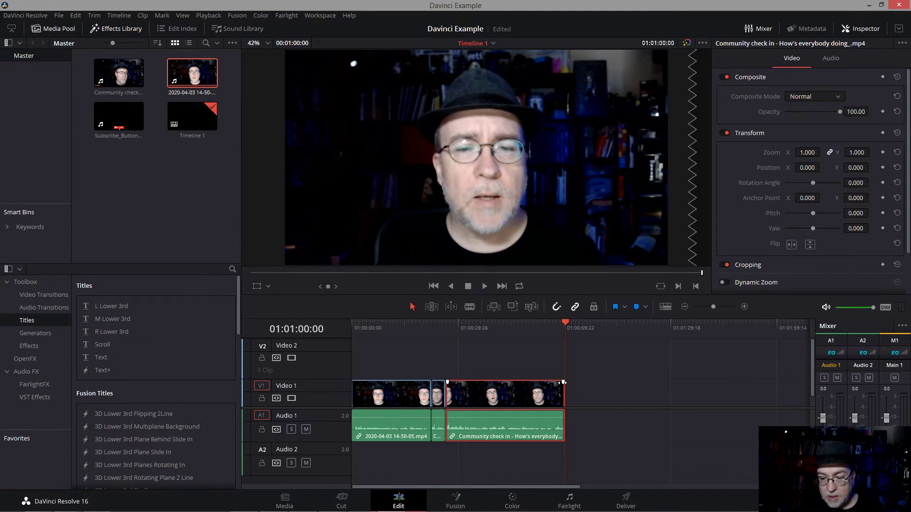
- Add a short fade-out at the end of the last clip, play it from 01:00:55:06, and jump back to that clip's start
{"action": "left_click_drag", "start_coordinate": [563, 382], "coordinate": [560, 382]}
{"action": "left_click", "coordinate": [548, 329]}
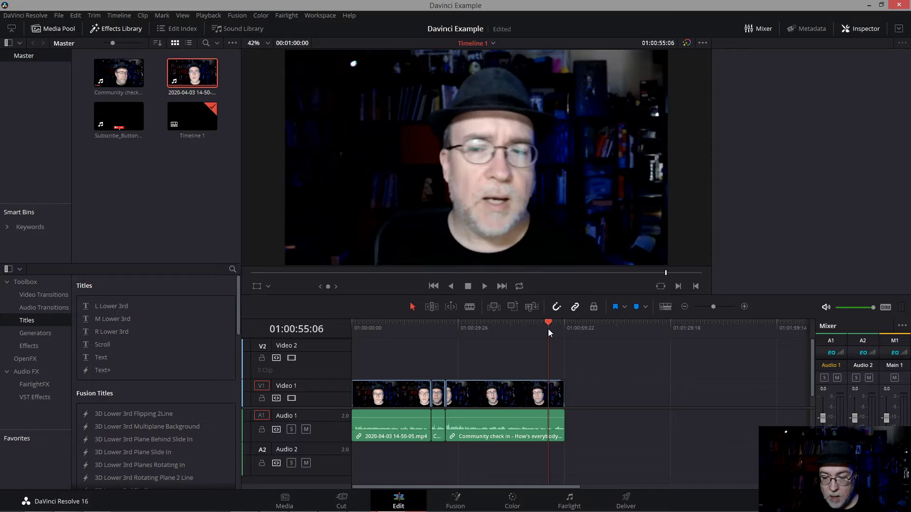
{"action": "key", "text": "space"}
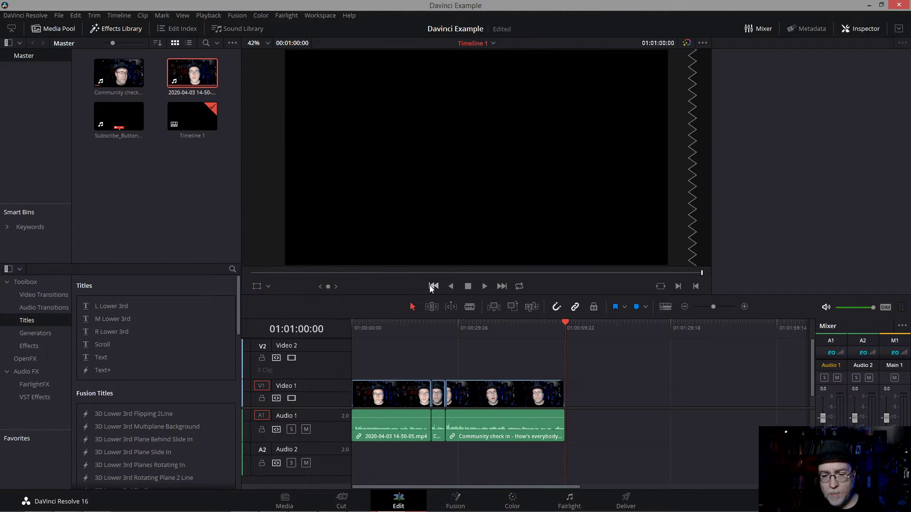
{"action": "key", "text": "Up"}
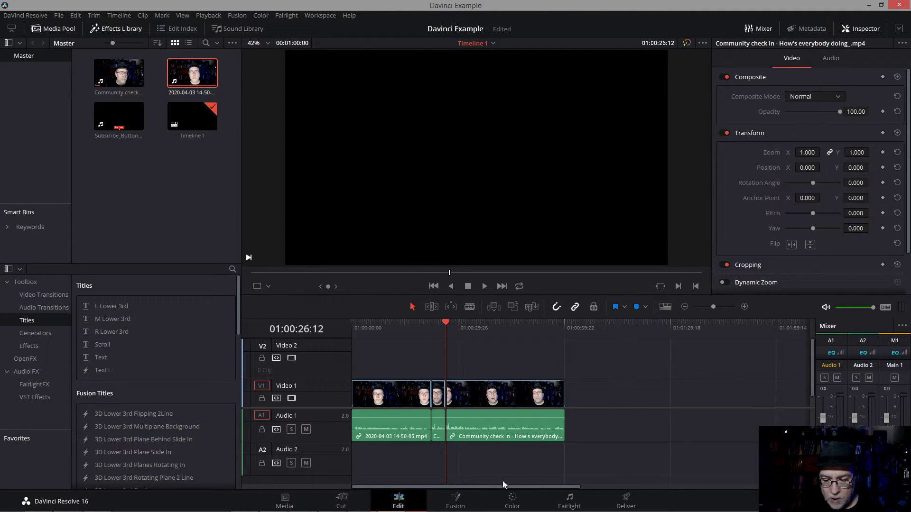
- Normalize the audio levels of all timeline clips on the Fairlight page using True Peak mode, target -2.0 dBTP and relative level
{"action": "left_click", "coordinate": [570, 502]}
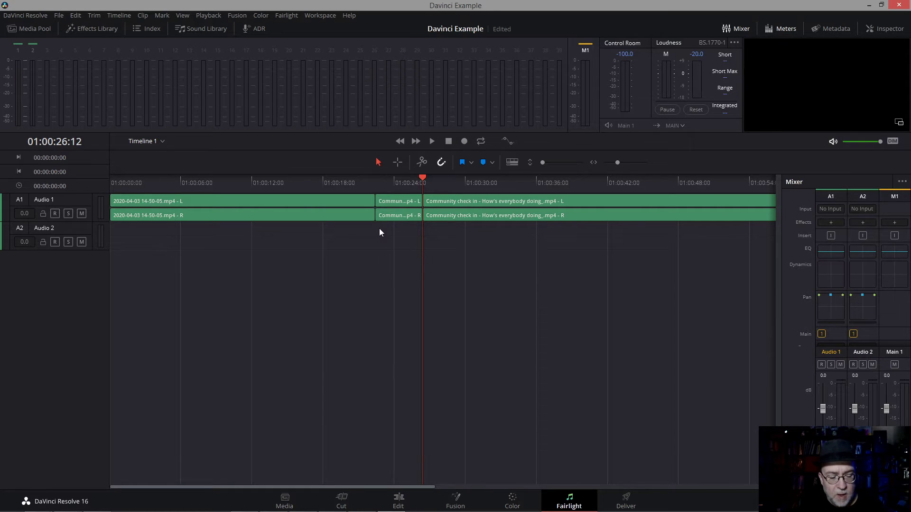
{"action": "key", "text": "ctrl+a"}
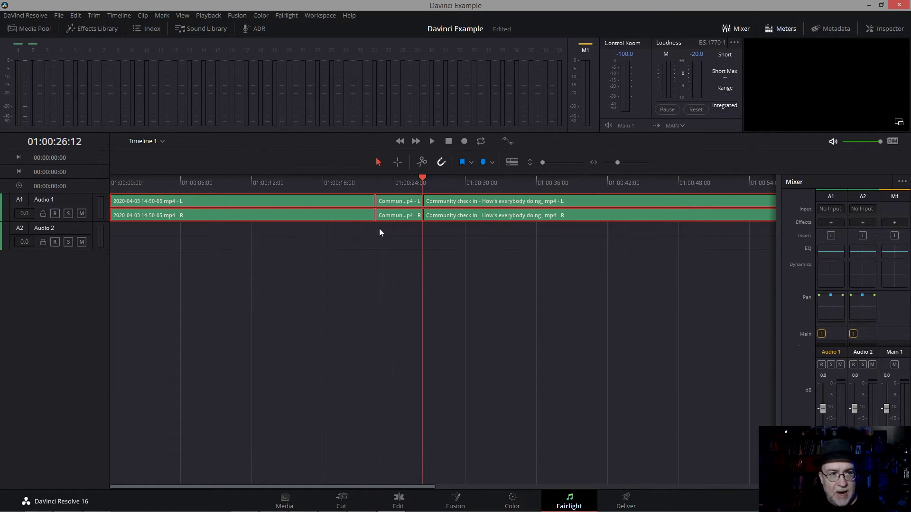
{"action": "right_click", "coordinate": [335, 215]}
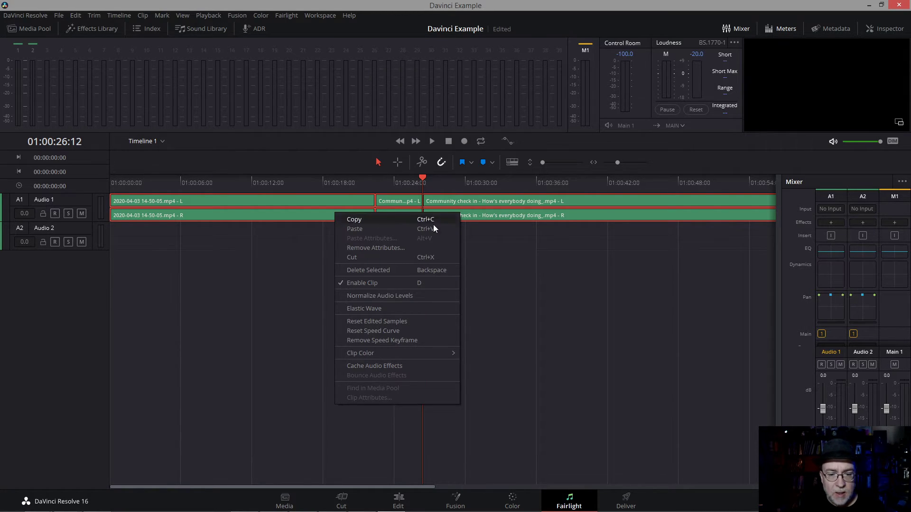
{"action": "left_click", "coordinate": [388, 297]}
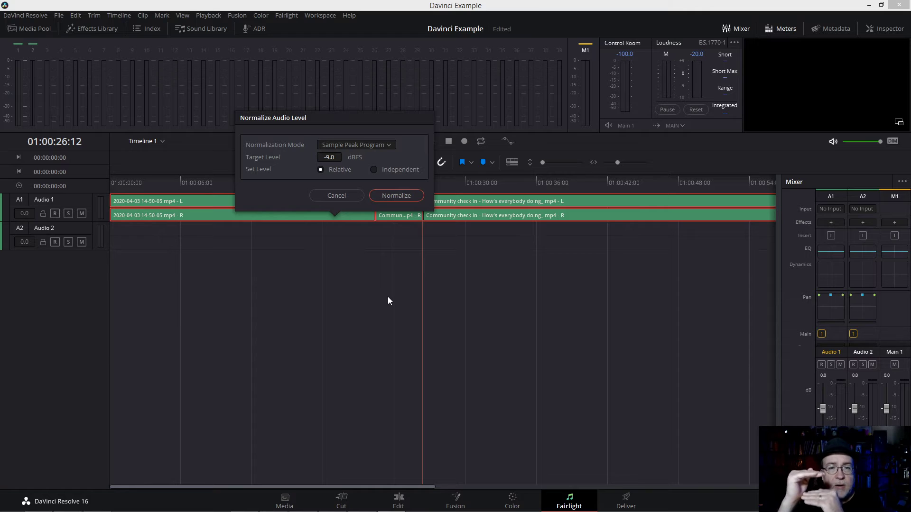
{"action": "left_click", "coordinate": [359, 145]}
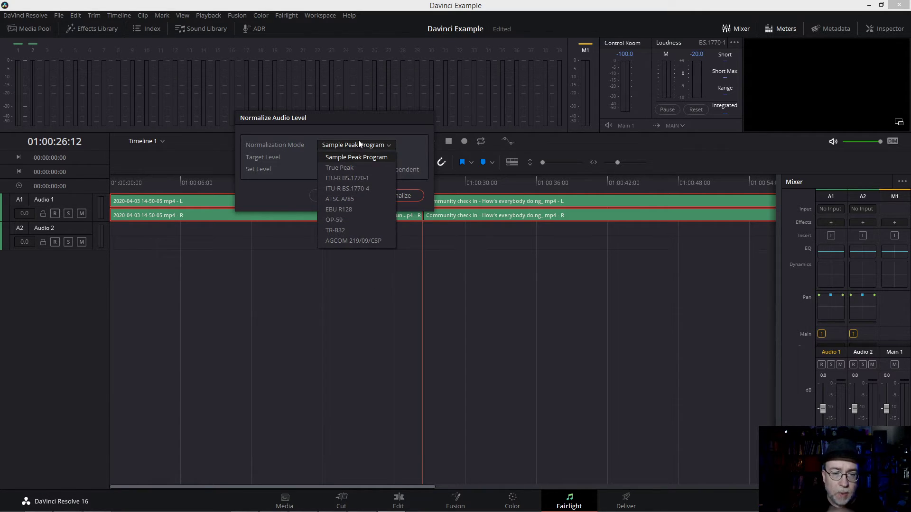
{"action": "left_click", "coordinate": [342, 167]}
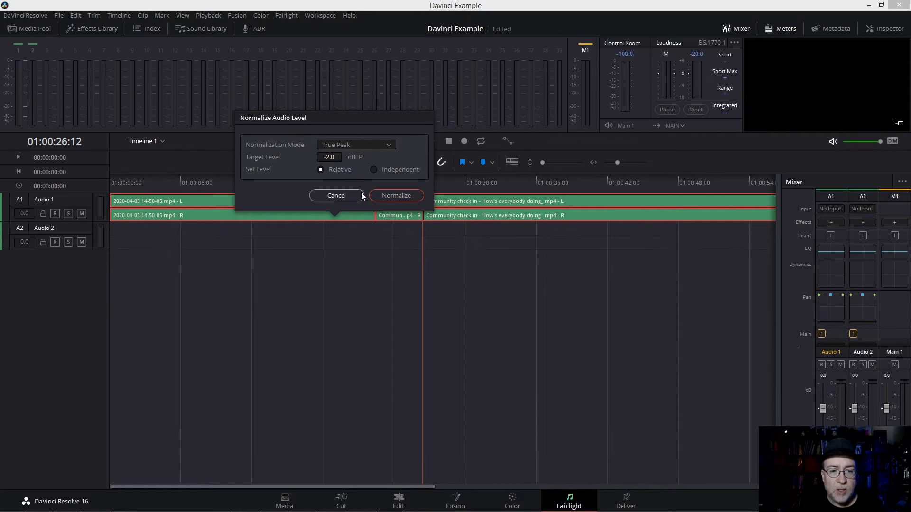
{"action": "left_click", "coordinate": [400, 197]}
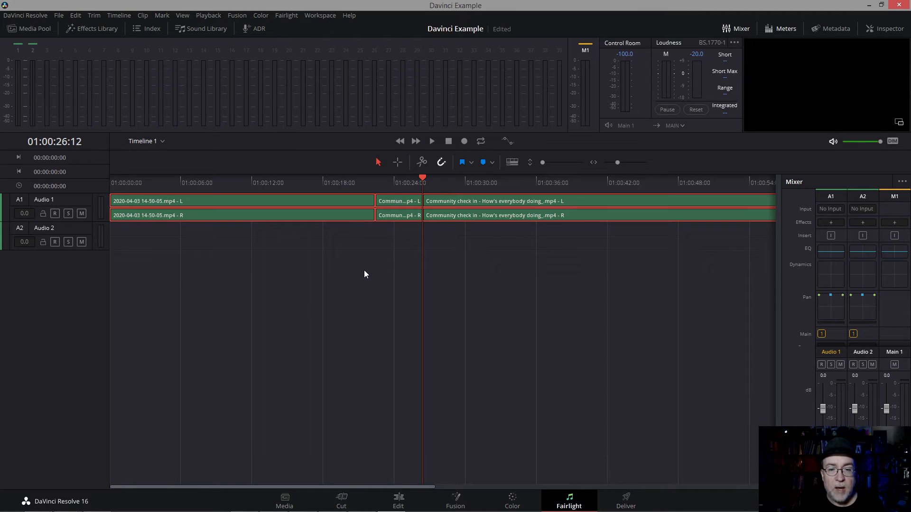
- Return to the Edit page and play the timeline from its start and from the short Community check in clip to check the audio
{"action": "left_click", "coordinate": [399, 501]}
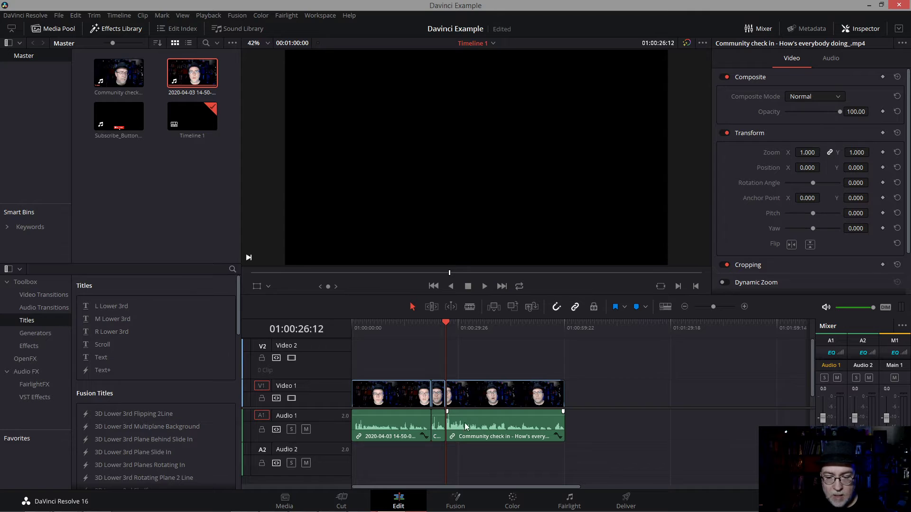
{"action": "key", "text": "Home"}
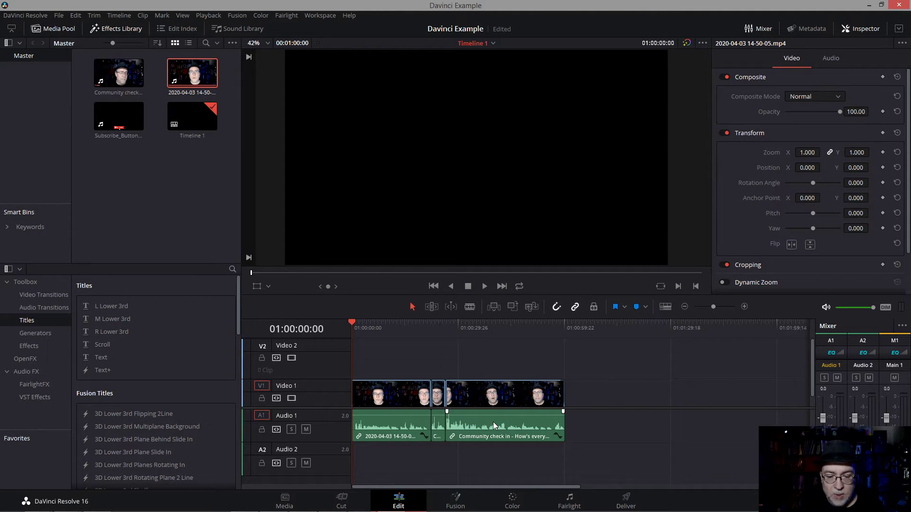
{"action": "key", "text": "space"}
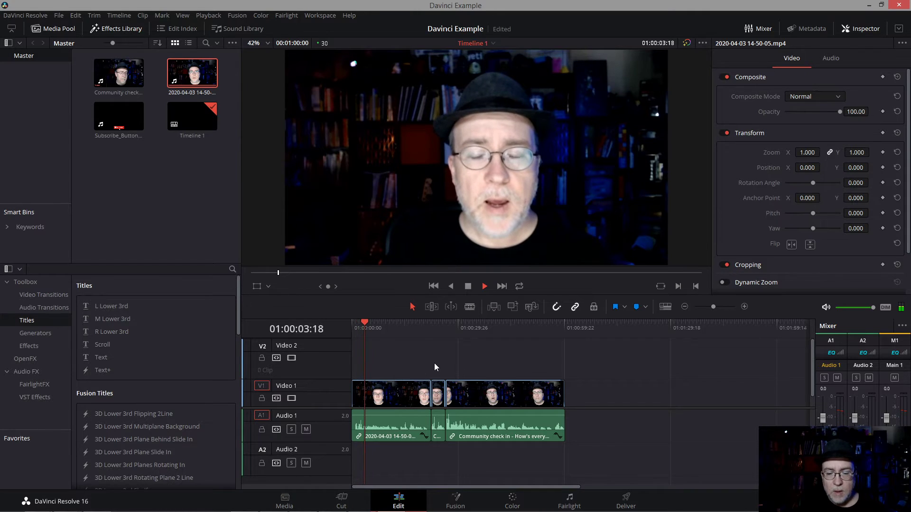
{"action": "left_click", "coordinate": [440, 326]}
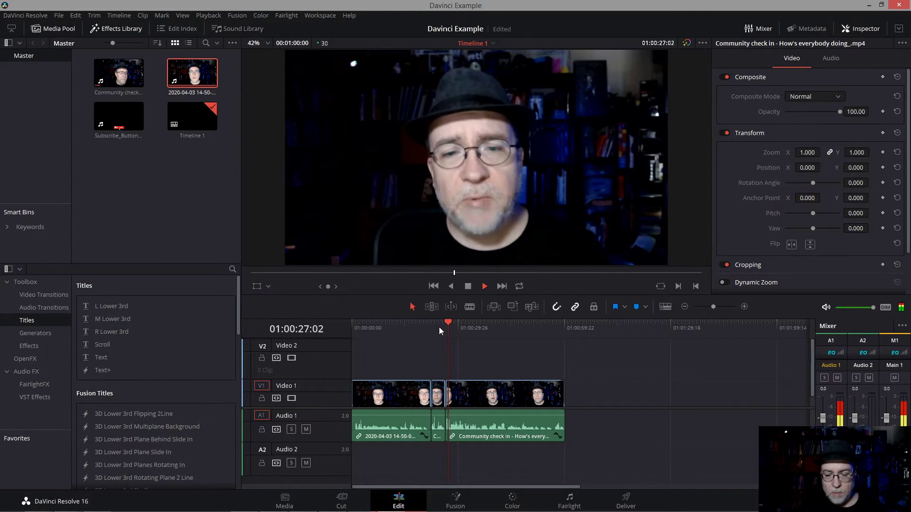
{"action": "key", "text": "space"}
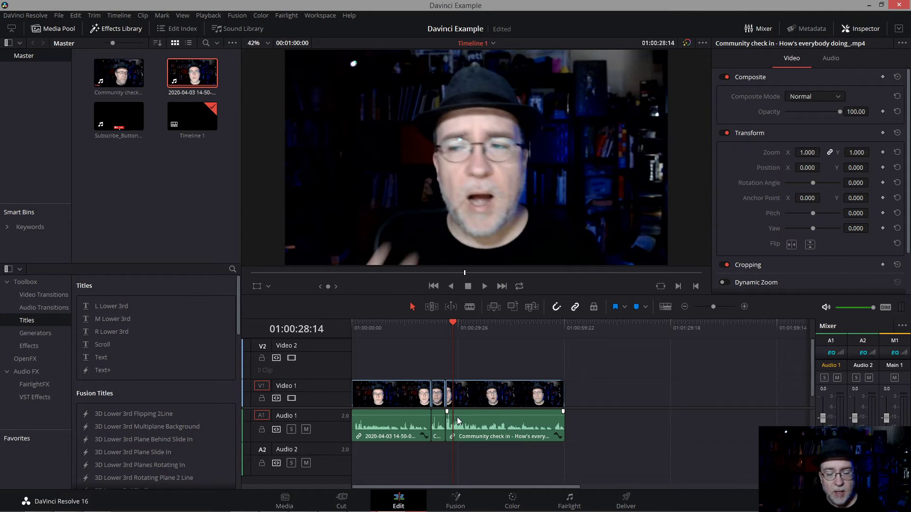
- Go to the Deliver page, load the Indie Game Dev Life render preset and look over its video settings
{"action": "left_click", "coordinate": [568, 499]}
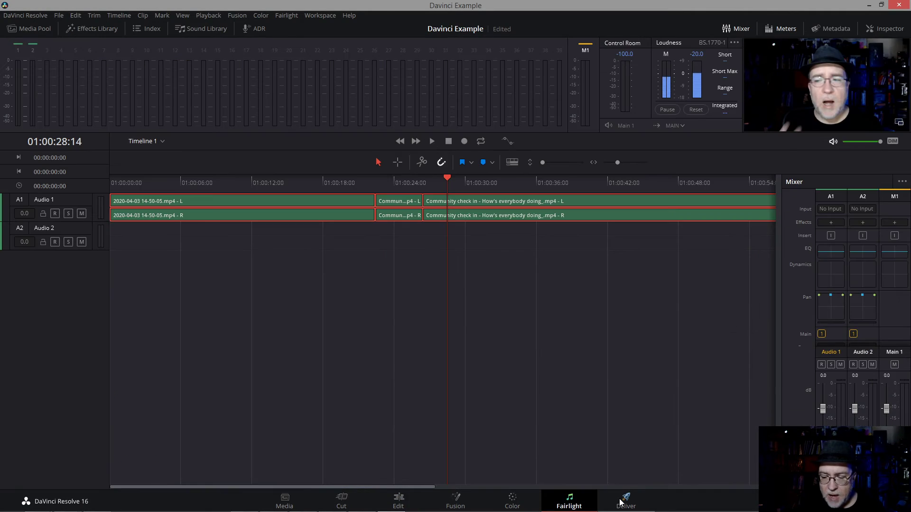
{"action": "left_click", "coordinate": [621, 498]}
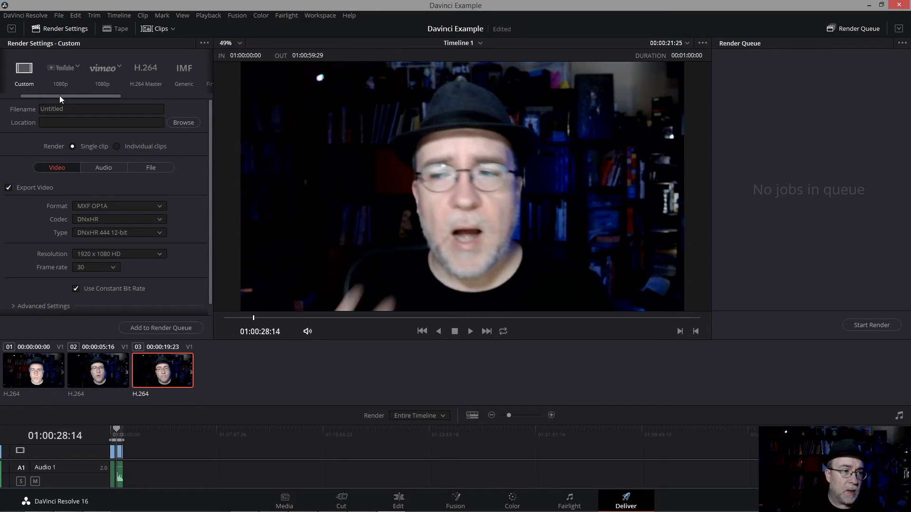
{"action": "left_click_drag", "start_coordinate": [58, 95], "coordinate": [36, 96]}
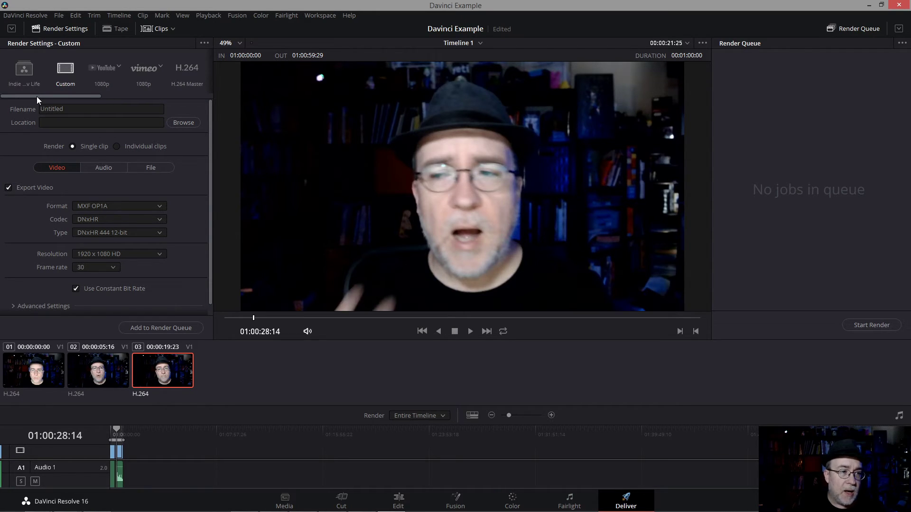
{"action": "left_click", "coordinate": [26, 68]}
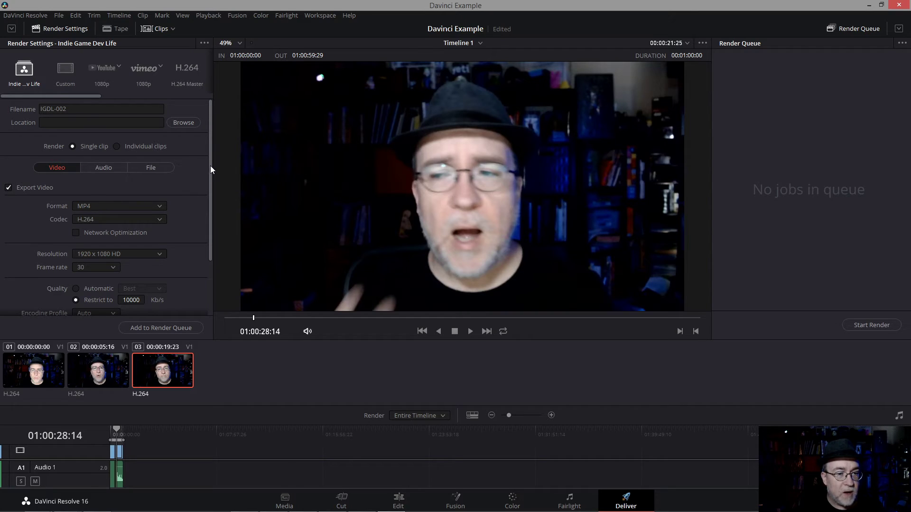
{"action": "left_click_drag", "start_coordinate": [209, 166], "coordinate": [211, 218]}
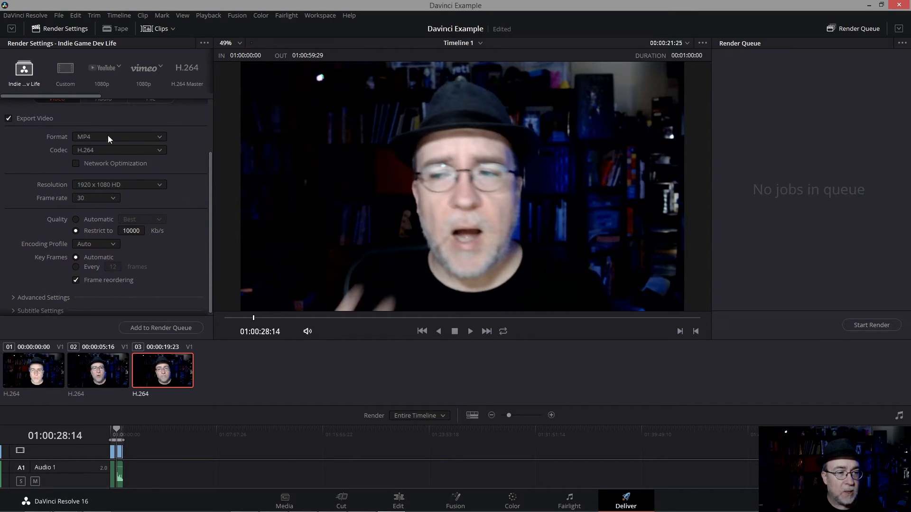
{"action": "scroll", "coordinate": [209, 135], "scroll_direction": "up", "scroll_amount": 3}
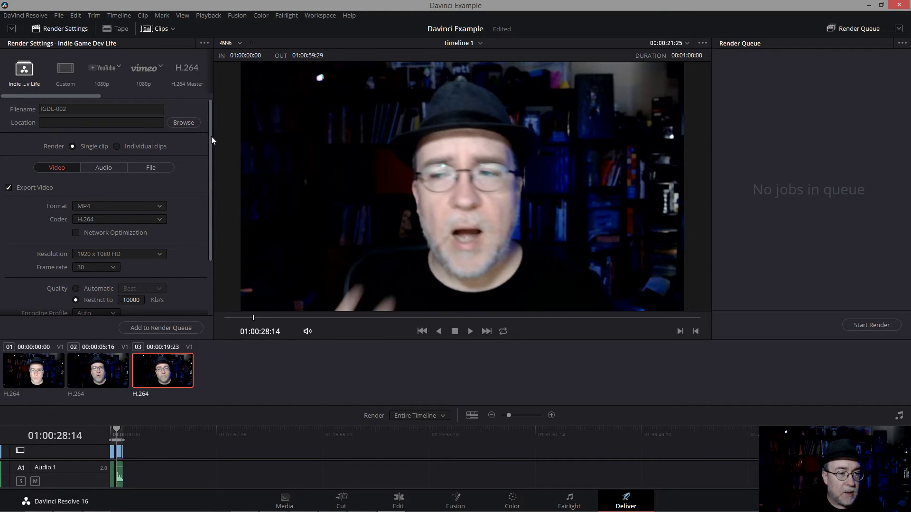
- Name the render output file testResolveoutputvideo
{"action": "triple_click", "coordinate": [70, 110]}
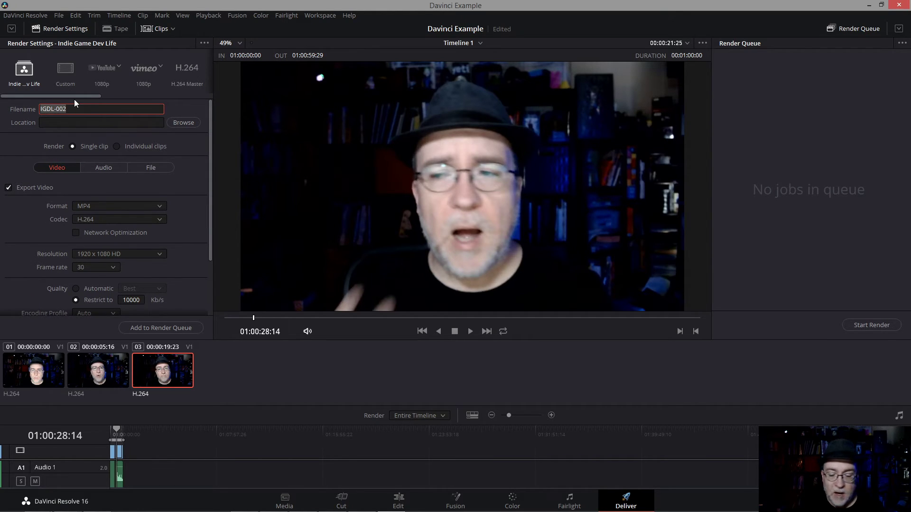
{"action": "key", "text": "BackSpace"}
{"action": "type", "text": "test"}
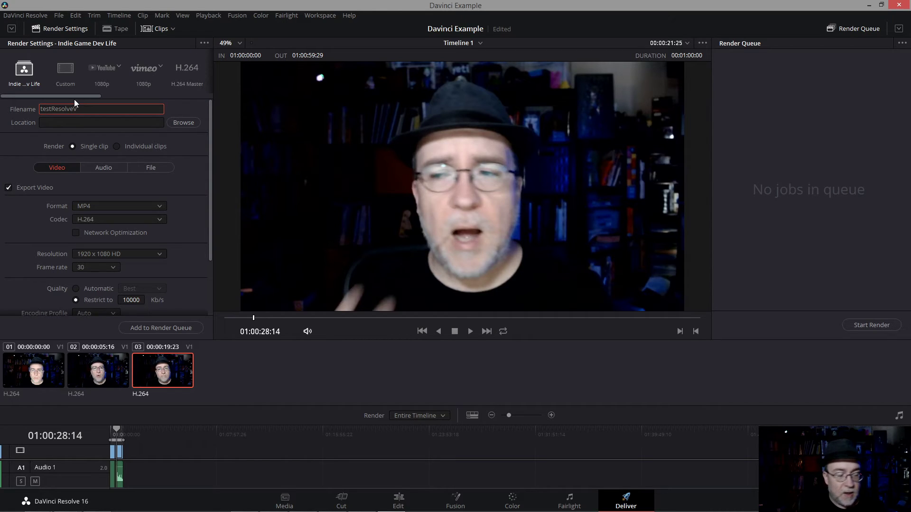
{"action": "type", "text": "Resolveoutputvideo"}
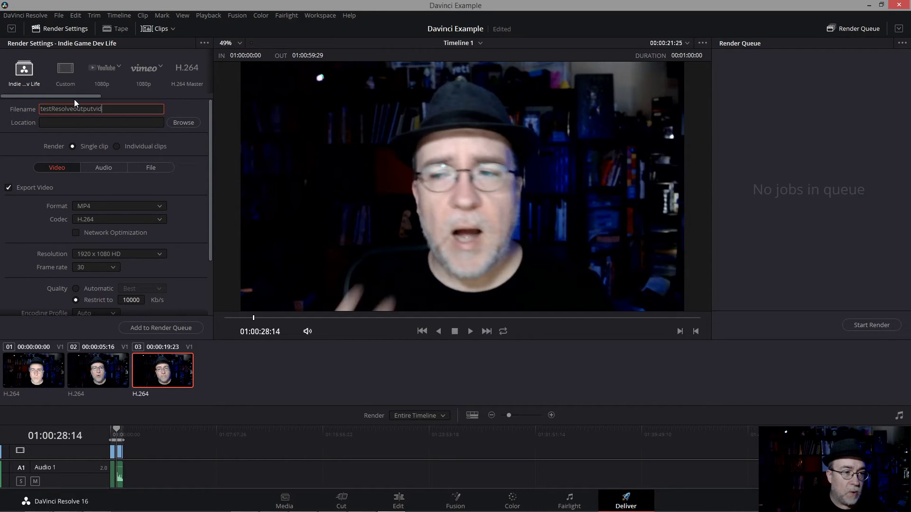
- Set the render location to the D:\VideoEditingStuff folder
{"action": "left_click", "coordinate": [179, 125]}
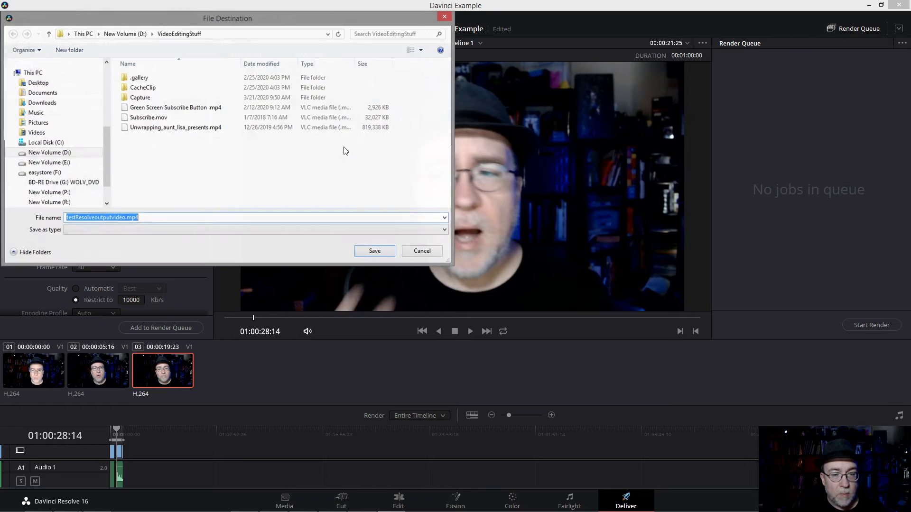
{"action": "left_click", "coordinate": [232, 36]}
{"action": "key", "text": "ctrl+c"}
{"action": "left_click", "coordinate": [295, 216]}
{"action": "left_click", "coordinate": [369, 250]}
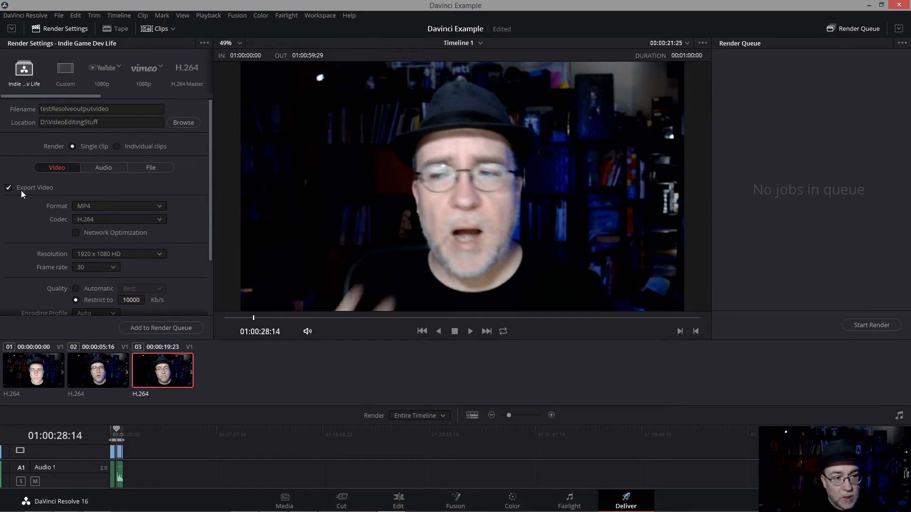
- Examine the preset's format and codec choices, then its resolution, frame rate and quality settings
{"action": "scroll", "coordinate": [210, 173], "scroll_direction": "down", "scroll_amount": 2}
{"action": "left_click", "coordinate": [156, 166]}
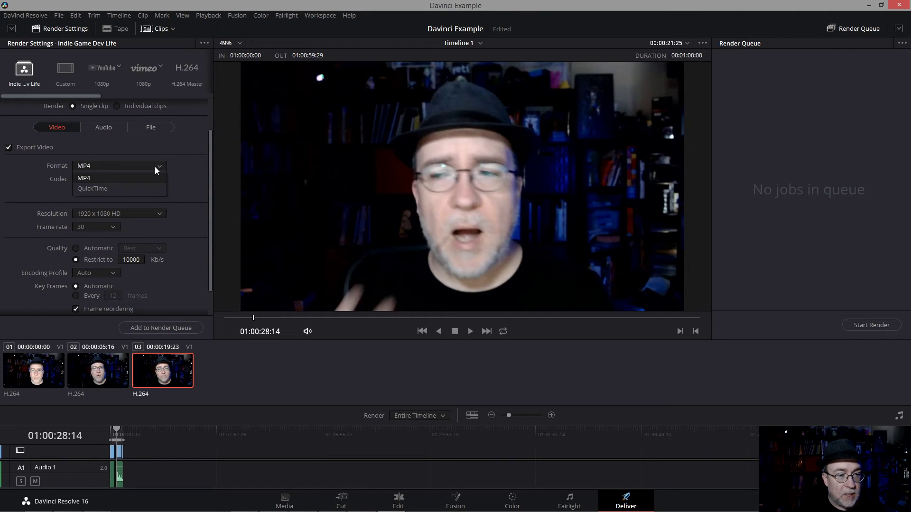
{"action": "left_click", "coordinate": [157, 166]}
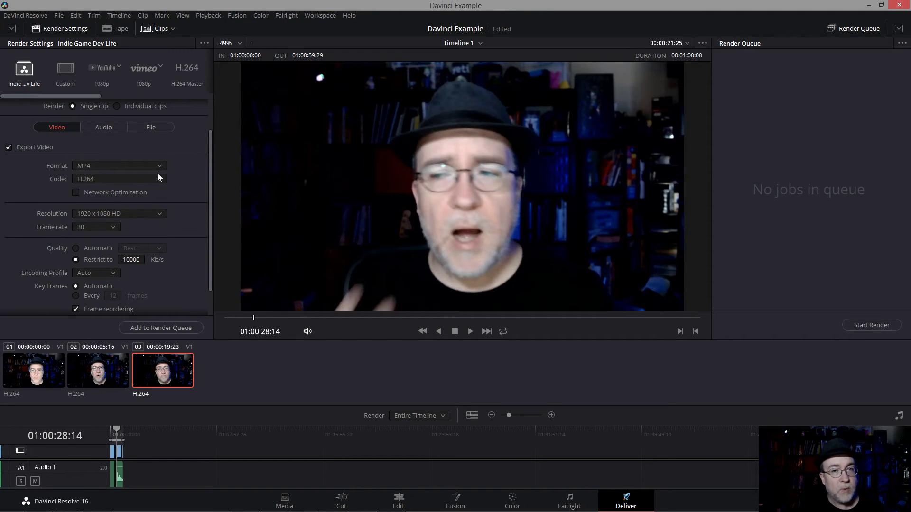
{"action": "left_click", "coordinate": [156, 177]}
{"action": "left_click", "coordinate": [154, 178]}
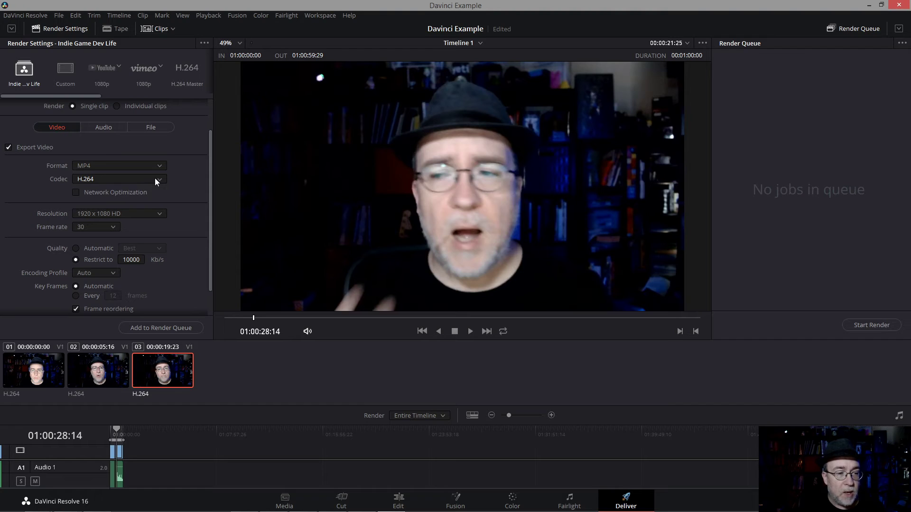
{"action": "left_click_drag", "start_coordinate": [208, 181], "coordinate": [203, 206]}
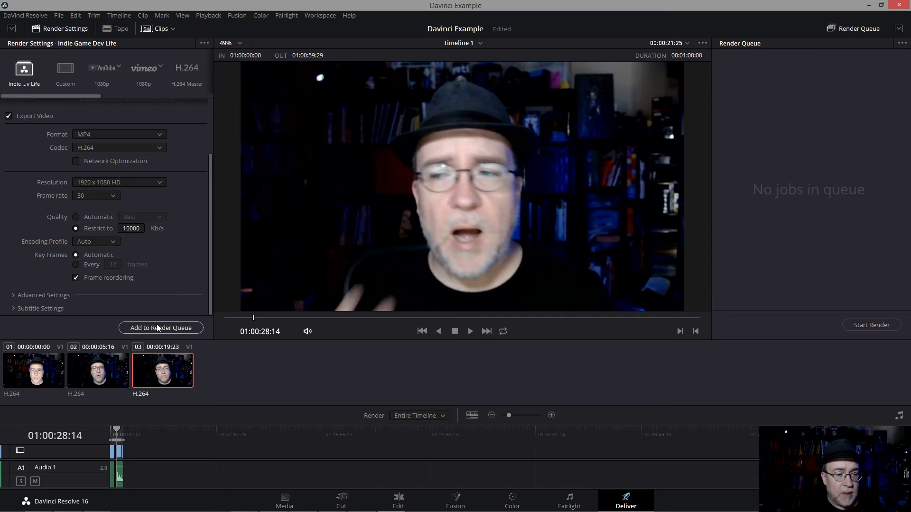
- Switch to the Custom render settings, change the format to MP4 and look over the remaining video settings
{"action": "left_click", "coordinate": [65, 70]}
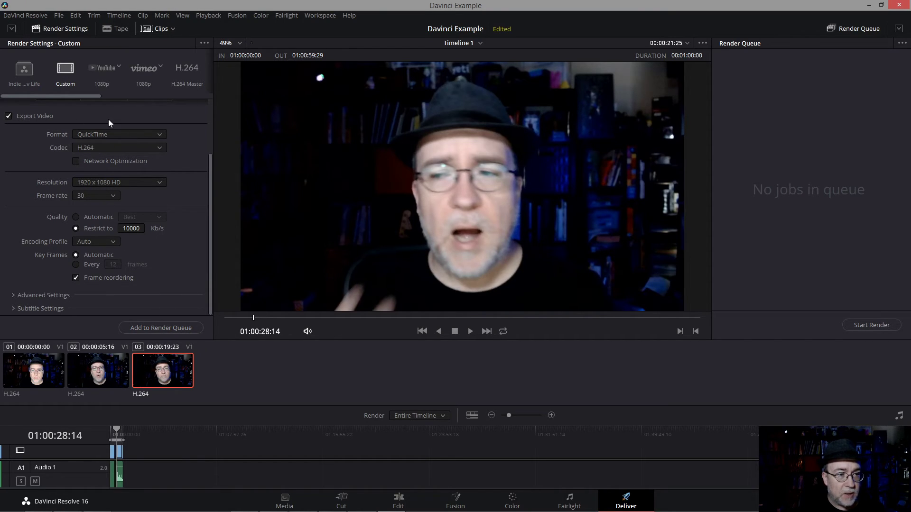
{"action": "left_click_drag", "start_coordinate": [209, 163], "coordinate": [220, 88]}
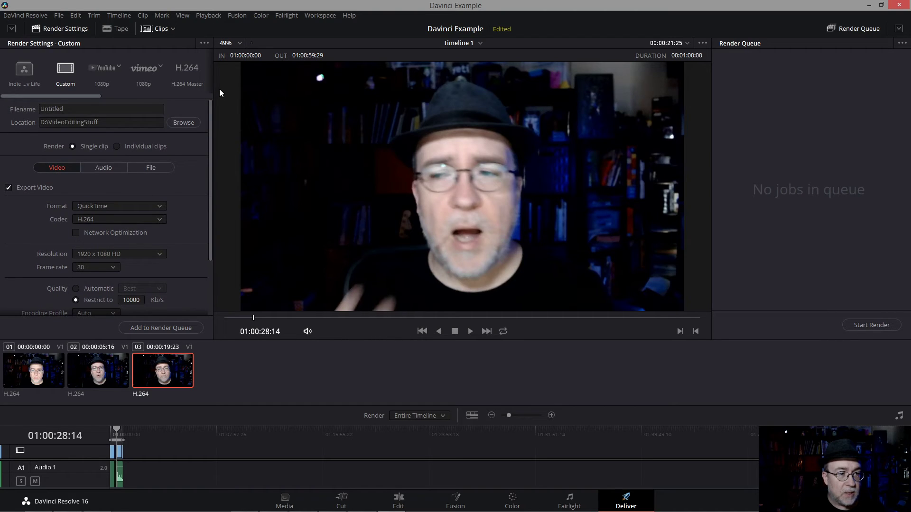
{"action": "scroll", "coordinate": [171, 151], "scroll_direction": "down", "scroll_amount": 1}
{"action": "left_click", "coordinate": [128, 183]}
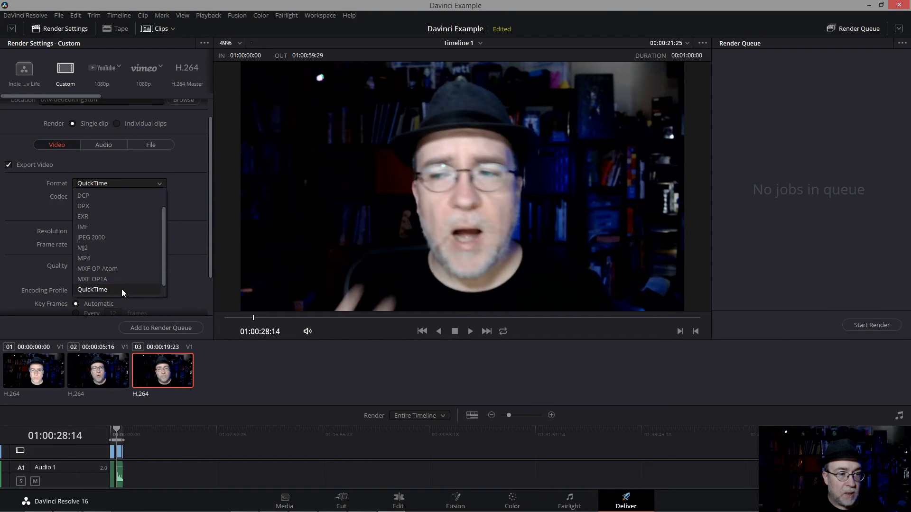
{"action": "left_click", "coordinate": [109, 246]}
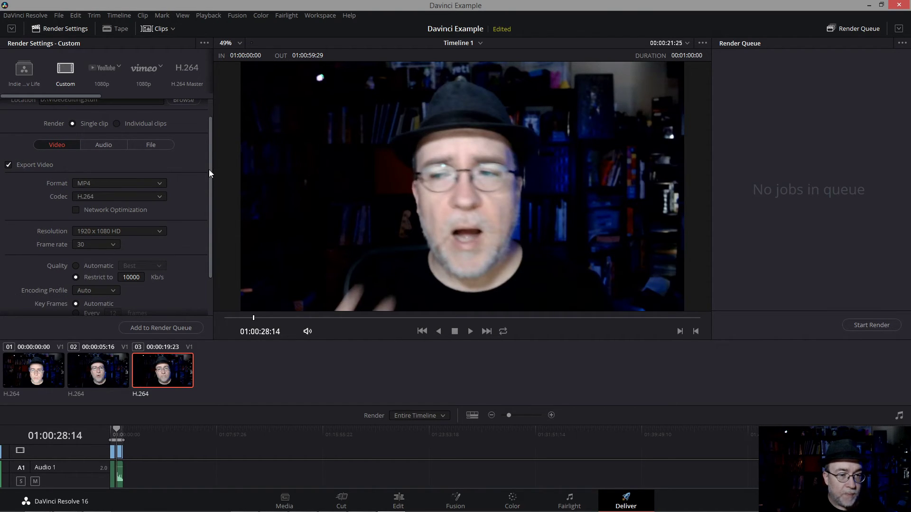
{"action": "left_click_drag", "start_coordinate": [210, 174], "coordinate": [209, 229]}
- Look over the settings of the YouTube 1080p preset and go back to the Indie Game Dev Life preset
{"action": "left_click", "coordinate": [103, 71]}
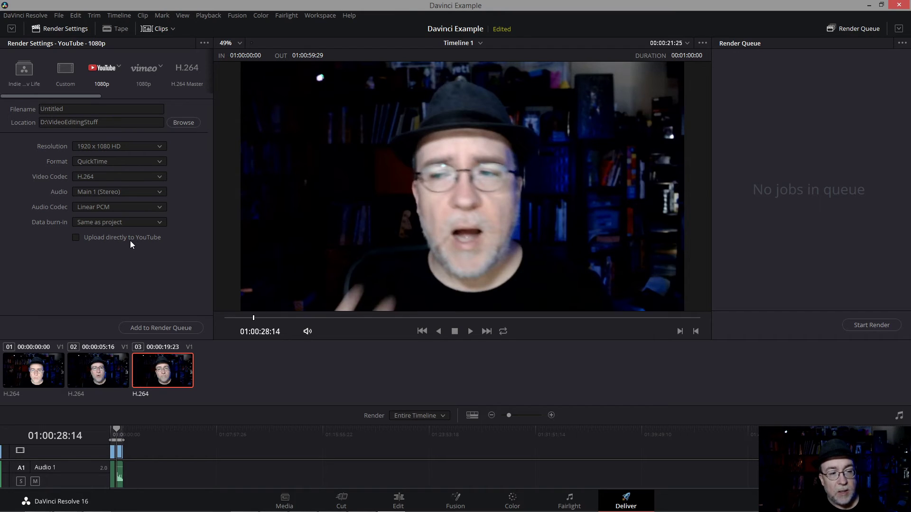
{"action": "left_click", "coordinate": [65, 75]}
{"action": "left_click", "coordinate": [30, 75]}
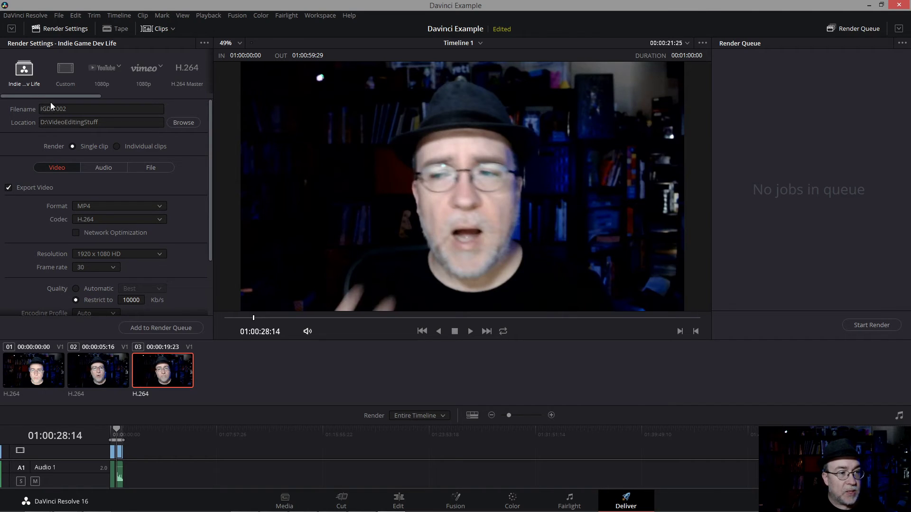
- Look at the option for saving the Custom render settings as a new preset, and go back to the Indie Game Dev Life preset
{"action": "left_click", "coordinate": [69, 70]}
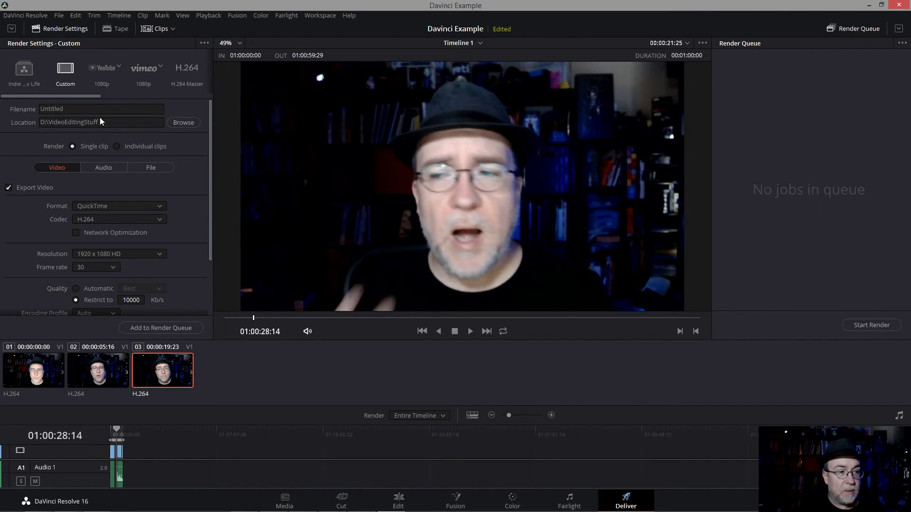
{"action": "left_click", "coordinate": [205, 43]}
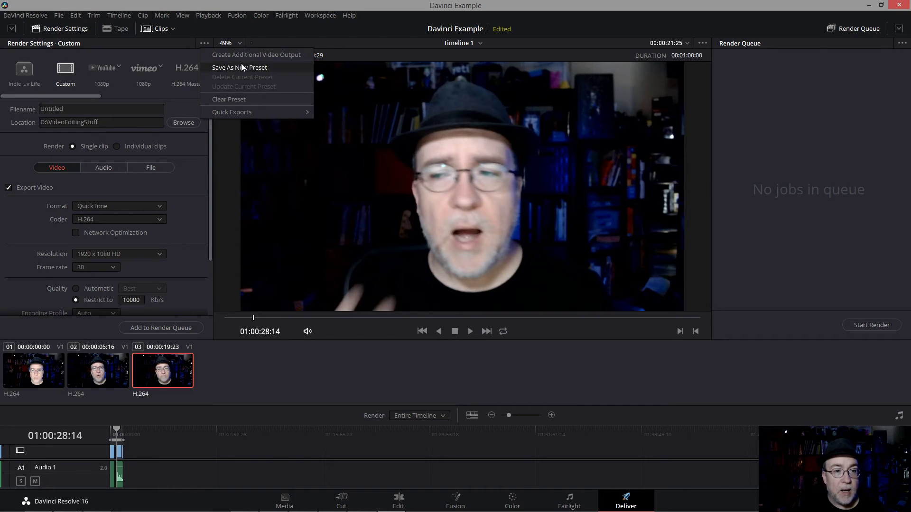
{"action": "left_click", "coordinate": [24, 71]}
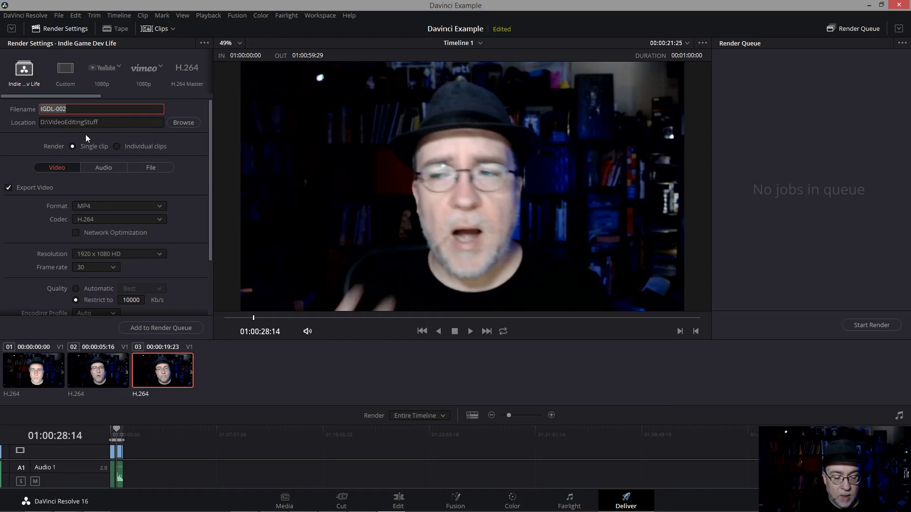
- Name the output file davinci_test_output and look over the remaining render settings
{"action": "type", "text": "davinci_test_output"}
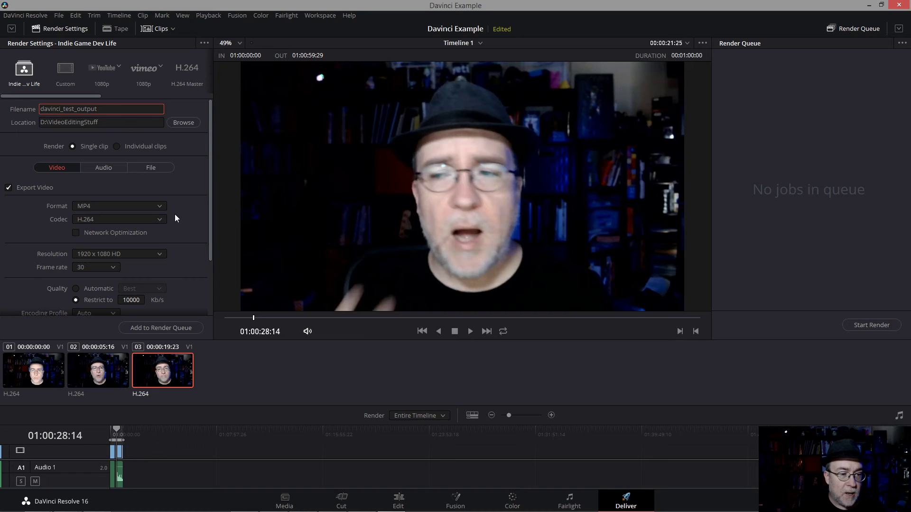
{"action": "scroll", "coordinate": [208, 228], "scroll_direction": "down", "scroll_amount": 5}
{"action": "scroll", "coordinate": [190, 256], "scroll_direction": "up", "scroll_amount": 5}
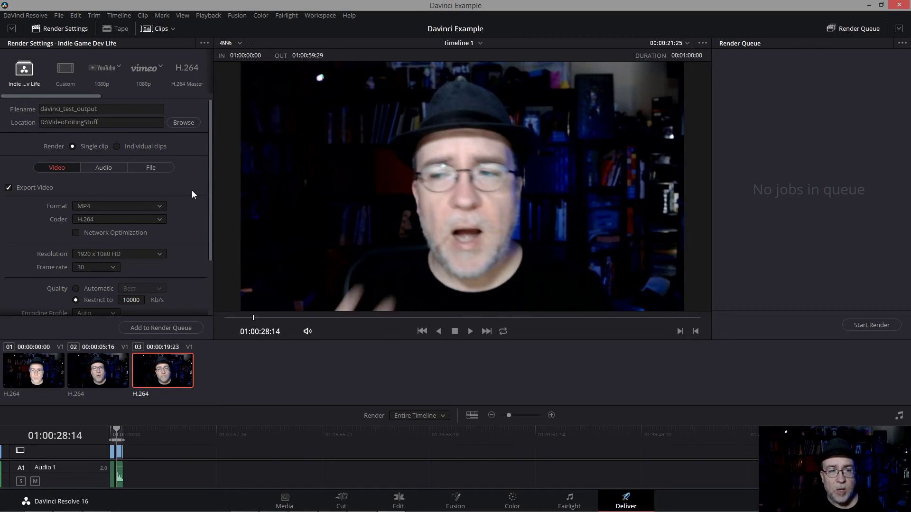
- Add the timeline to the render queue as a job and start rendering it
{"action": "left_click", "coordinate": [152, 329]}
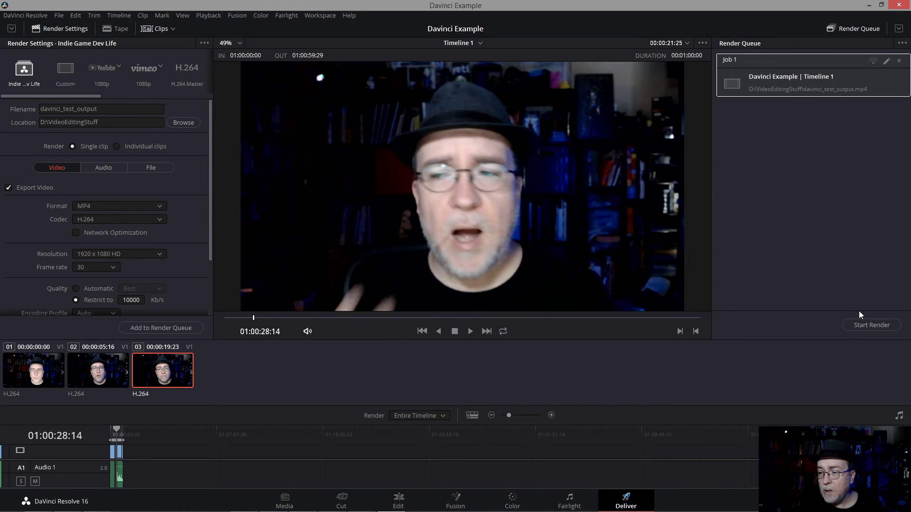
{"action": "left_click", "coordinate": [868, 326]}
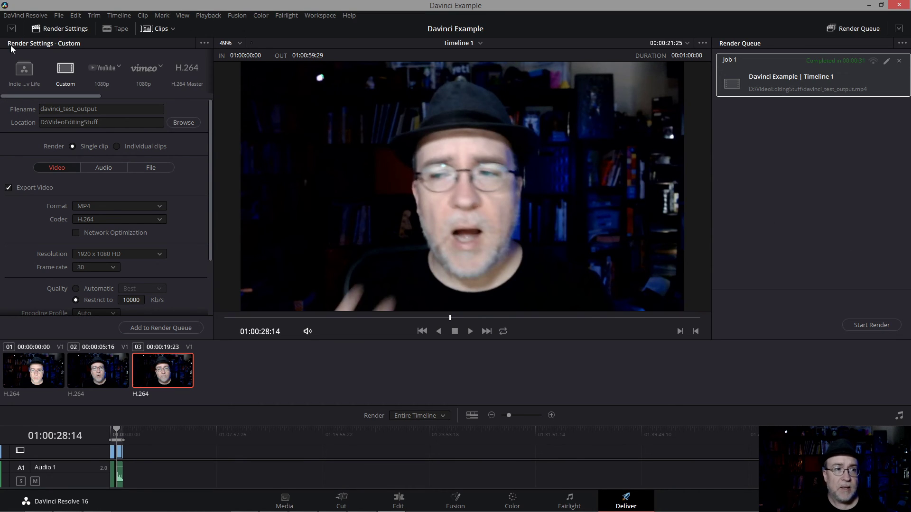
- Quit DaVinci Resolve and go to the D:\VideoEditingStuff folder in File Explorer
{"action": "left_click", "coordinate": [16, 16]}
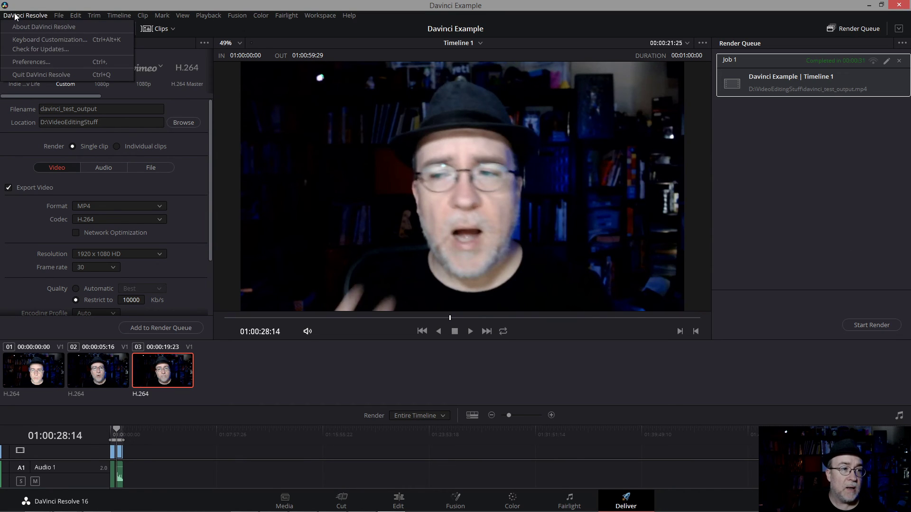
{"action": "left_click", "coordinate": [25, 75]}
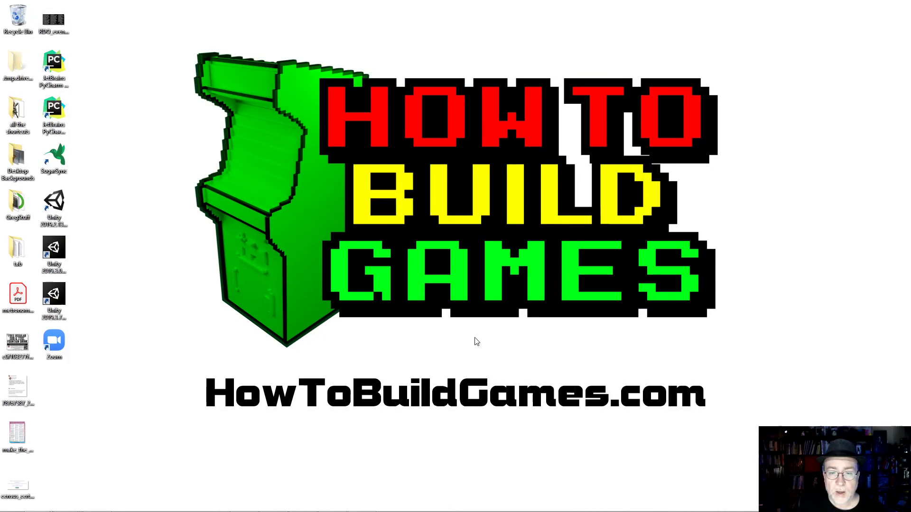
{"action": "key", "text": "alt+Tab"}
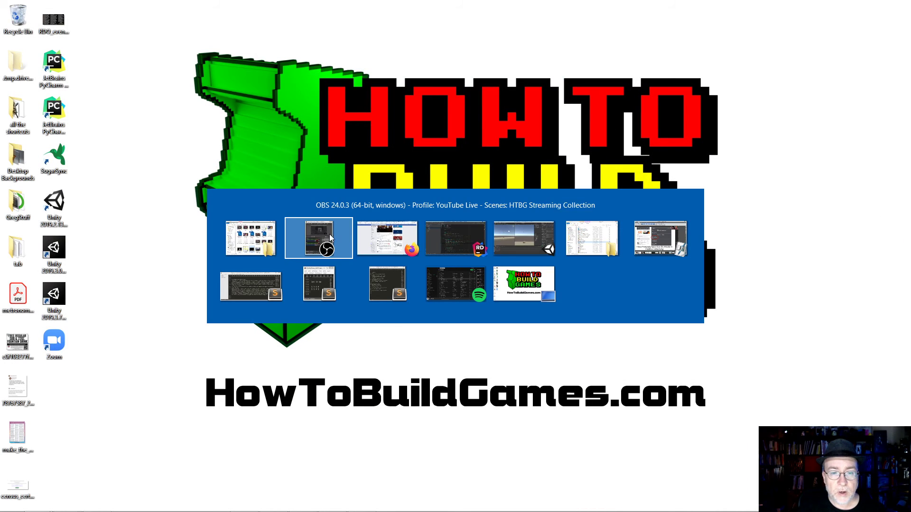
{"action": "left_click", "coordinate": [602, 223]}
{"action": "left_click", "coordinate": [469, 144]}
{"action": "key", "text": "ctrl+v"}
{"action": "key", "text": "Return"}
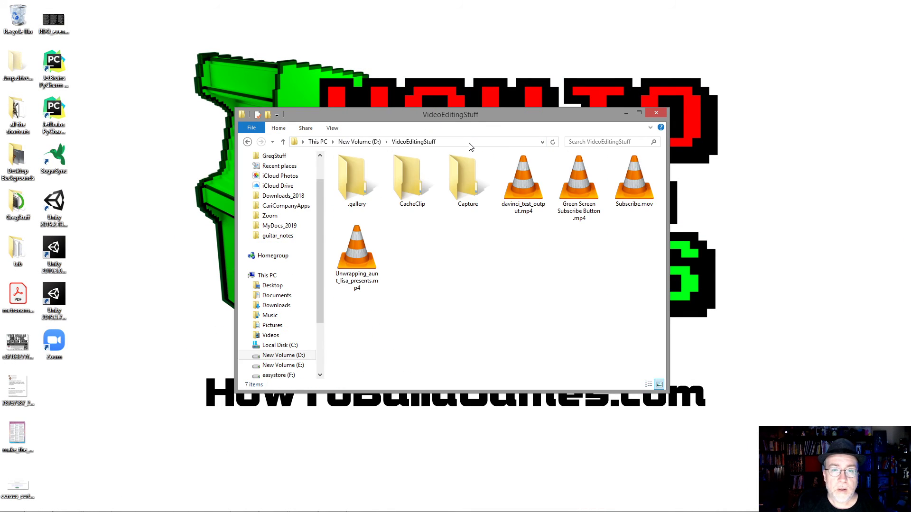
- Play davinci_test_output.mp4 in VLC and skip ahead through several points to check the cuts and fades
{"action": "left_click", "coordinate": [513, 188]}
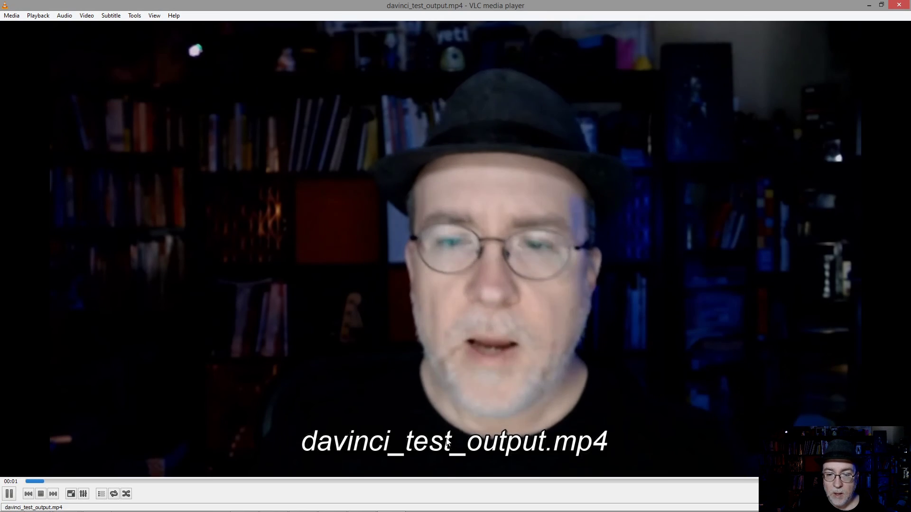
{"action": "left_click", "coordinate": [171, 481]}
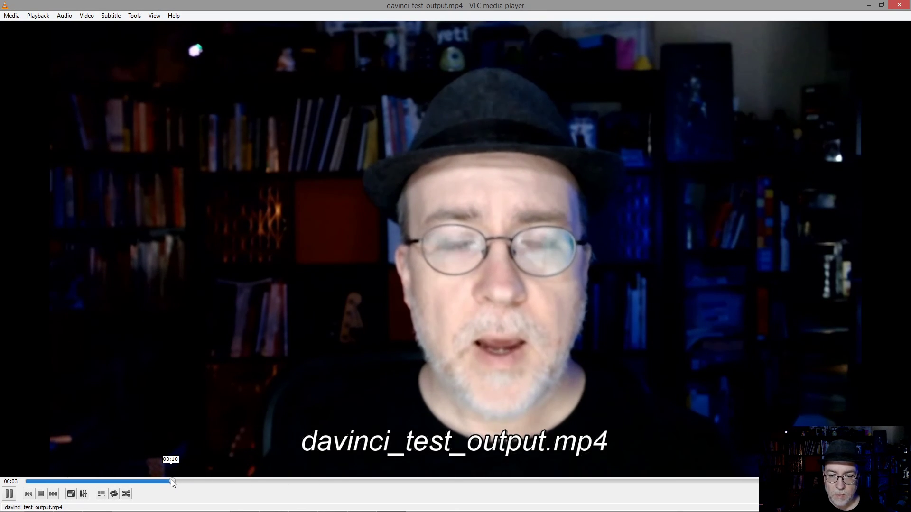
{"action": "left_click", "coordinate": [283, 481]}
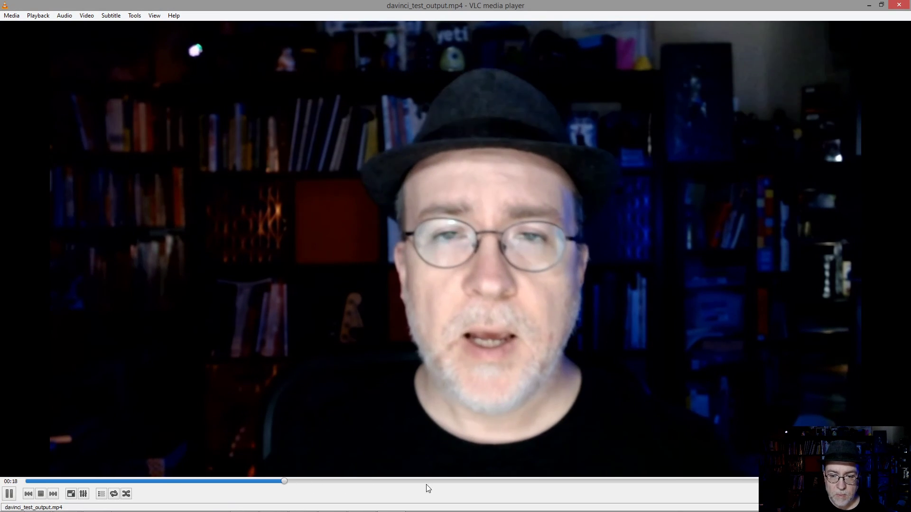
{"action": "left_click", "coordinate": [565, 481]}
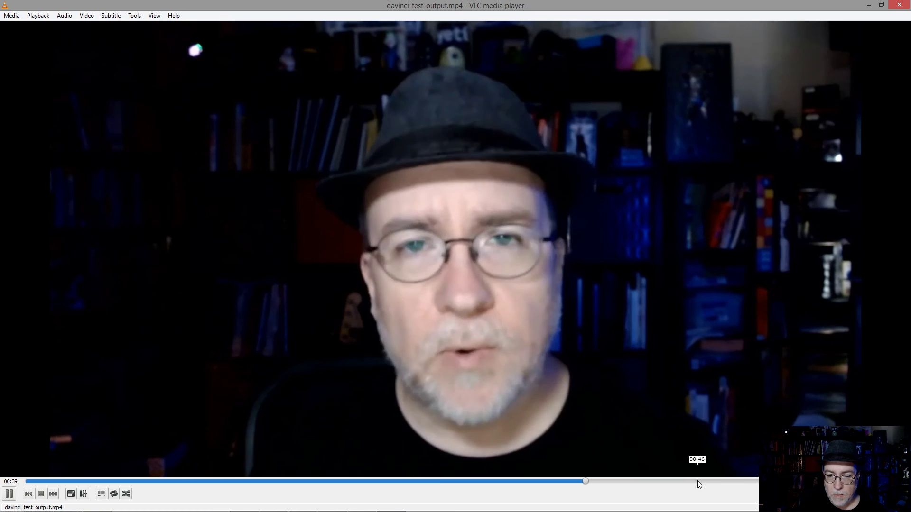